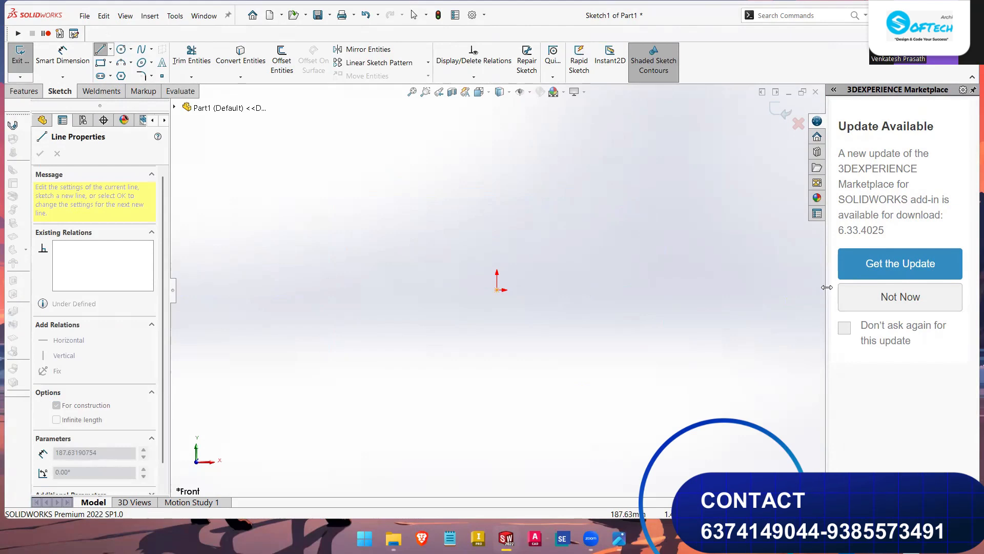
- Complete the horizontal midpoint construction line through the origin, reaching about 188 mm from it, and end the line command
left_click(823, 290)
right_click(710, 271)
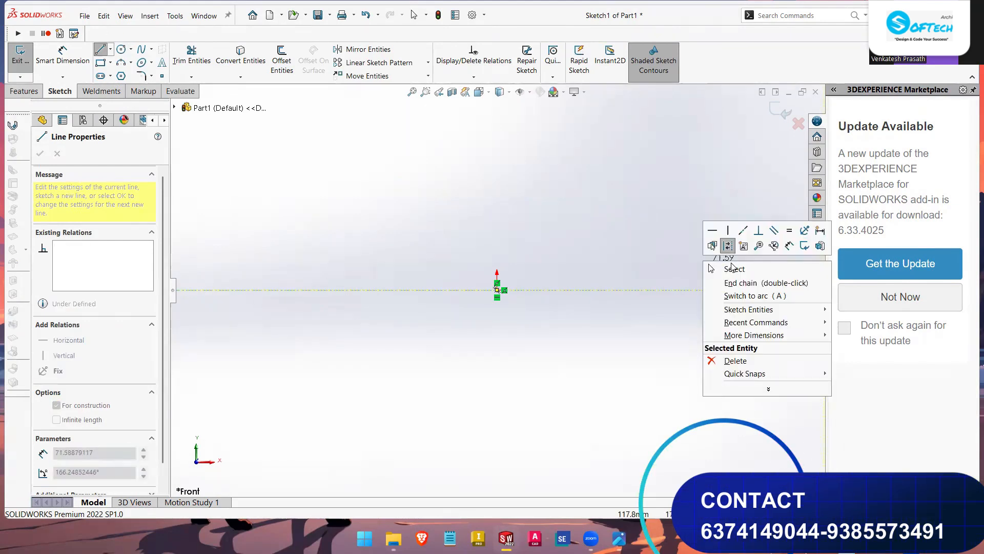
left_click(723, 266)
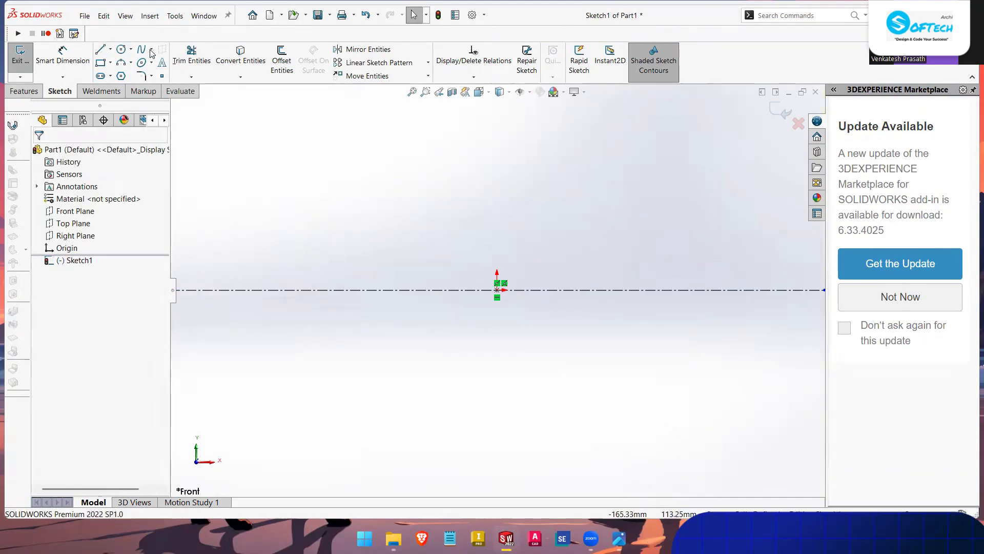
- Draw a vertical midpoint construction line centred on the origin and stretch its lower endpoint to about 150 mm below the origin
left_click(111, 48)
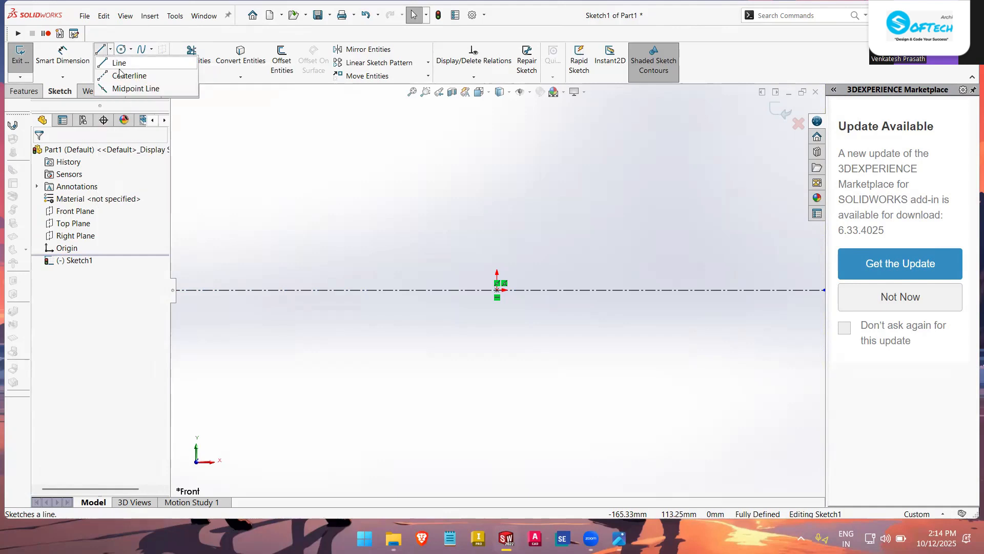
left_click(128, 89)
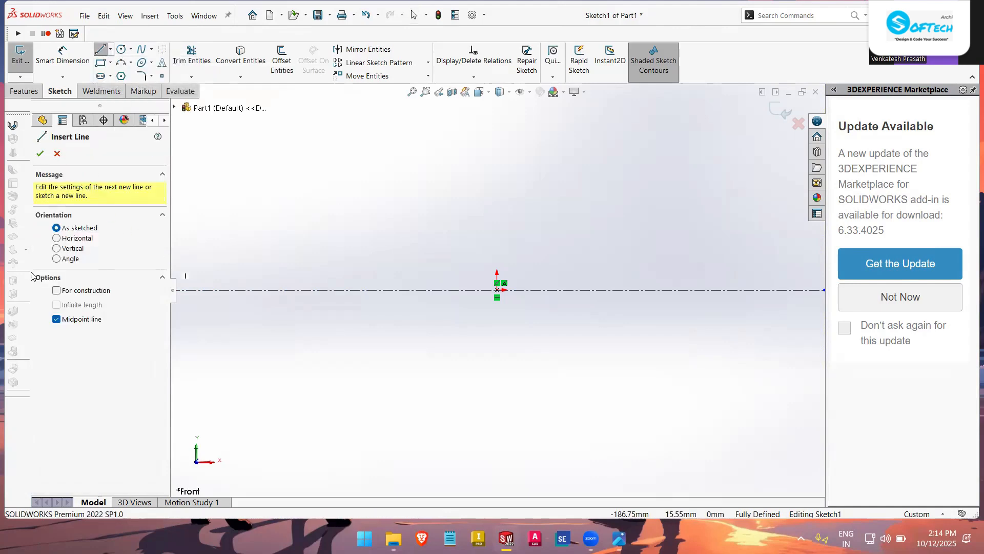
left_click(497, 290)
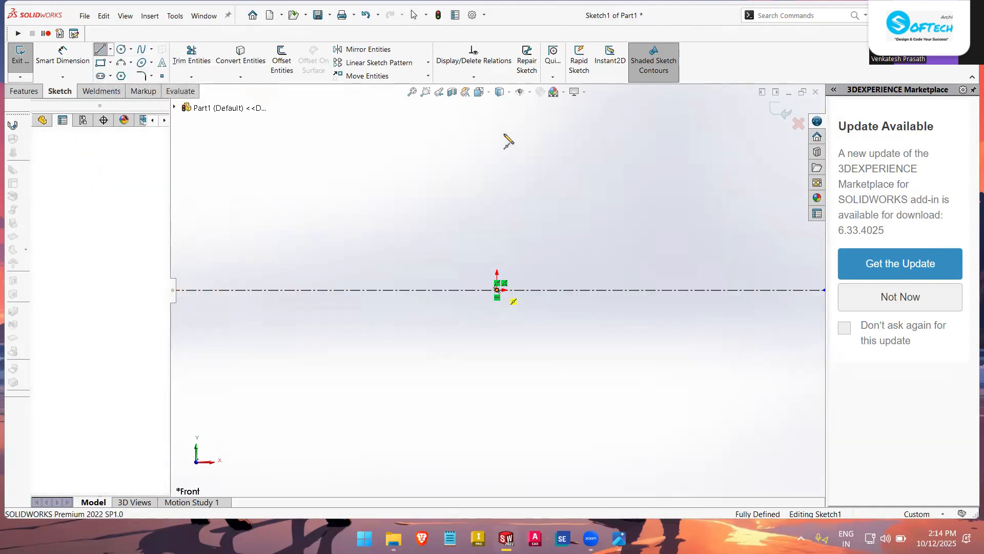
left_click(500, 100)
right_click(562, 107)
left_click(580, 127)
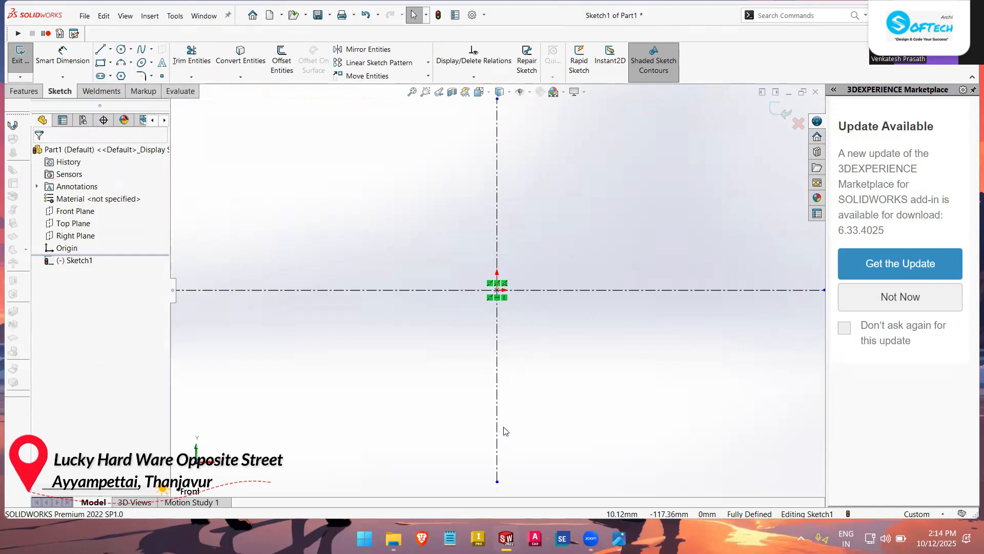
left_click(498, 481)
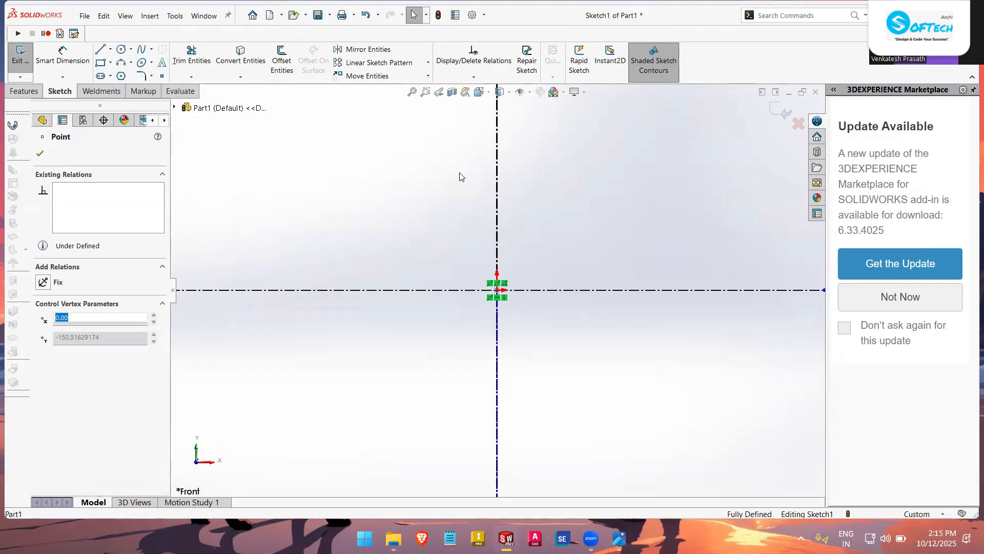
left_click(228, 143)
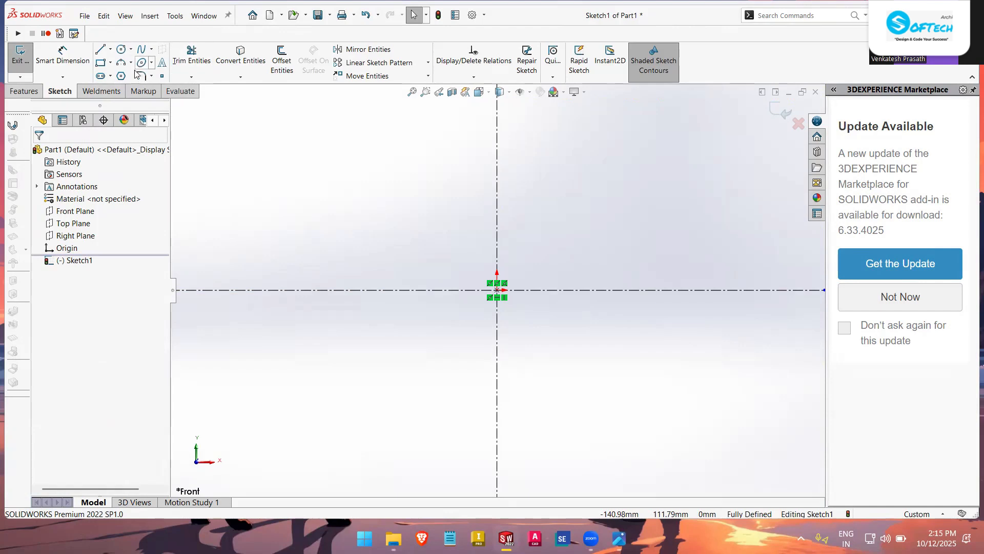
- Sketch four concentric circles centred on the origin with radii of about 34, 48, 60 and 77 mm
left_click(121, 50)
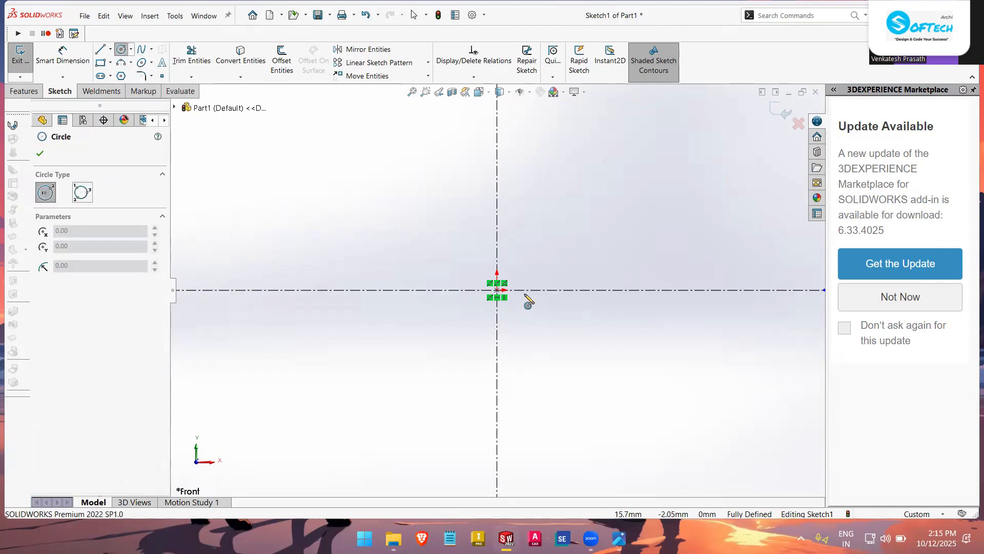
left_click_drag(497, 290, 532, 243)
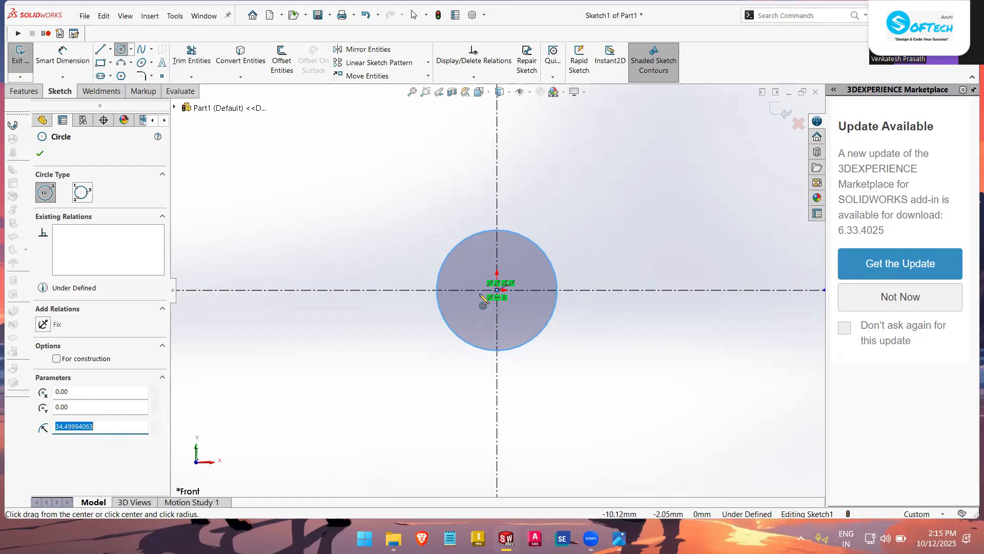
left_click(497, 289)
left_click(556, 231)
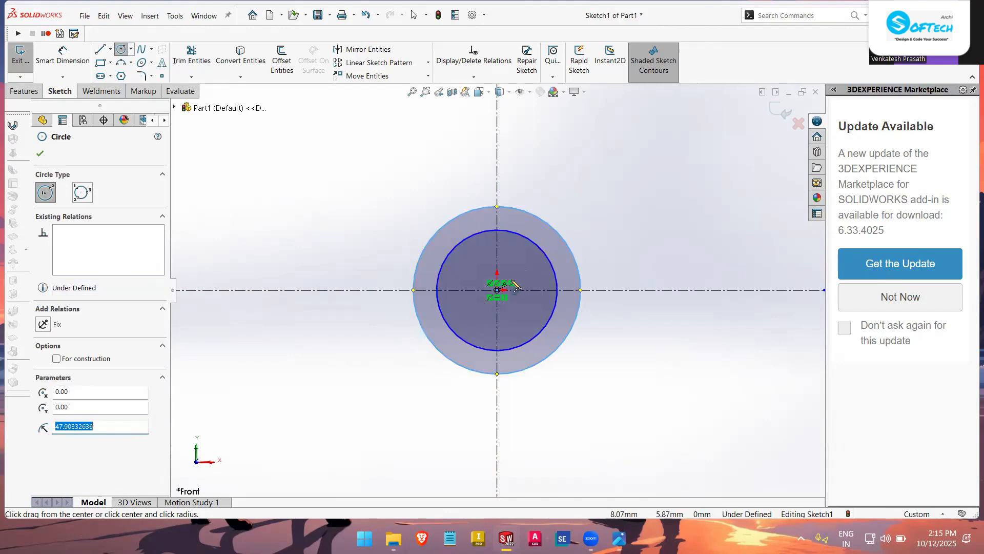
left_click(496, 289)
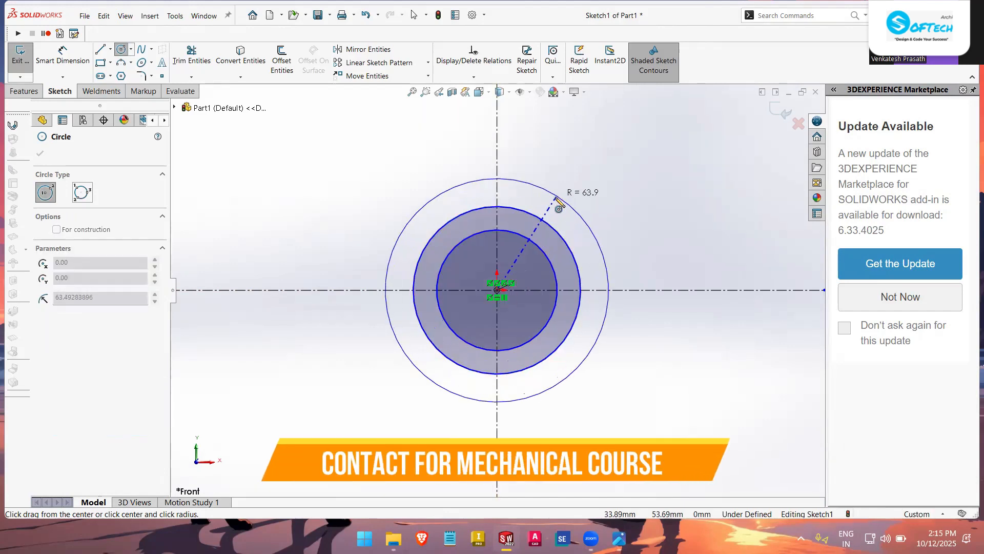
left_click(571, 216)
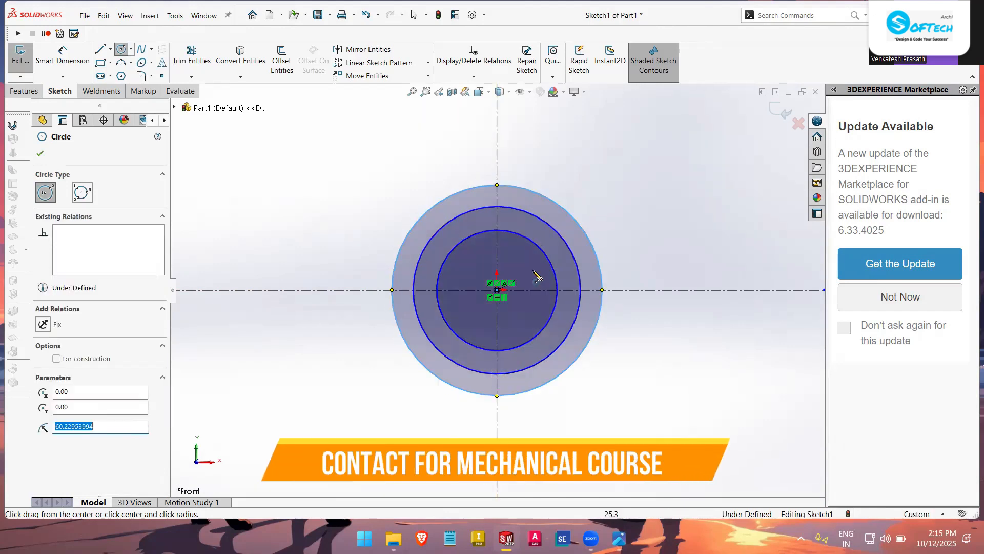
left_click(497, 290)
left_click(599, 196)
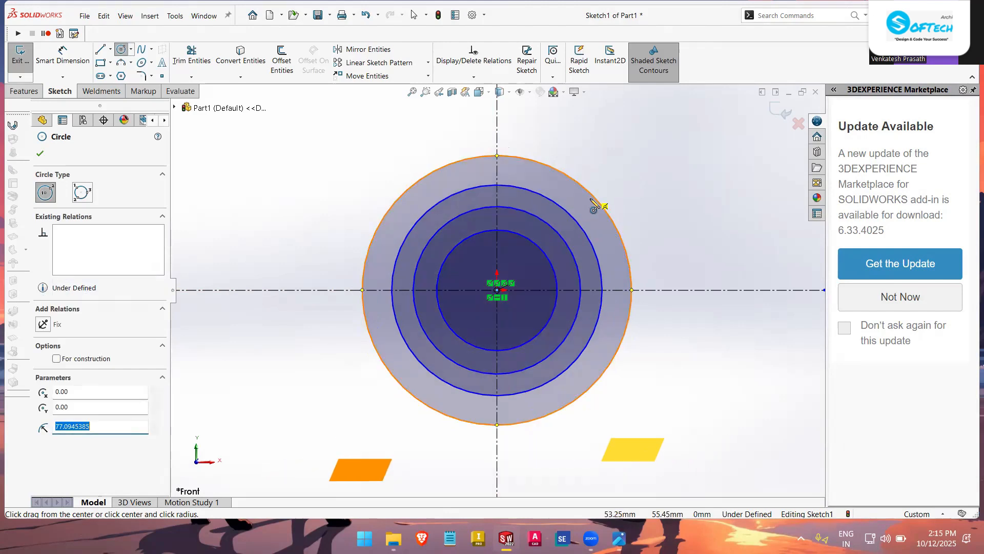
- Check the reference drawing in the image viewer, return to the sketch and dimension the innermost circle's diameter as 16*2 (32 mm)
key("alt+Tab")
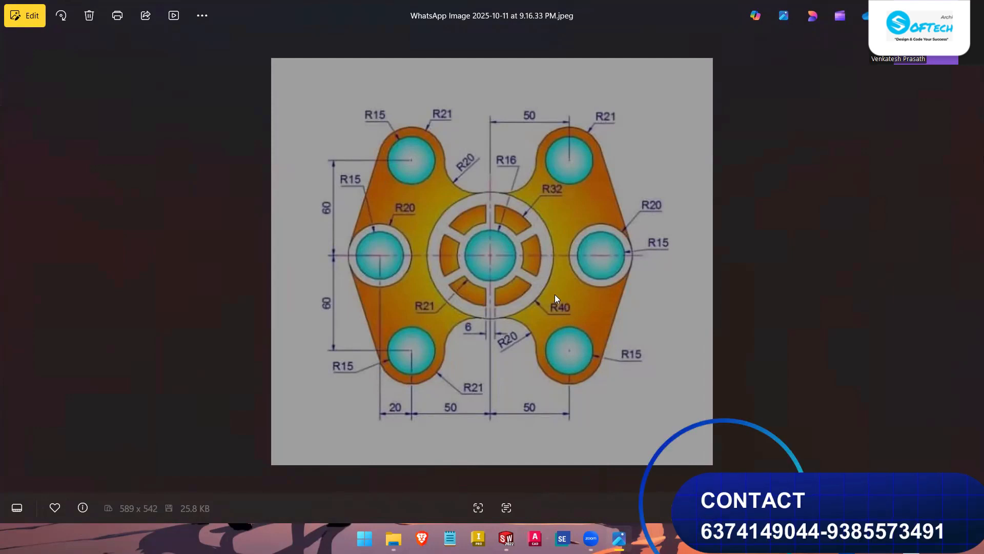
left_click(970, 7)
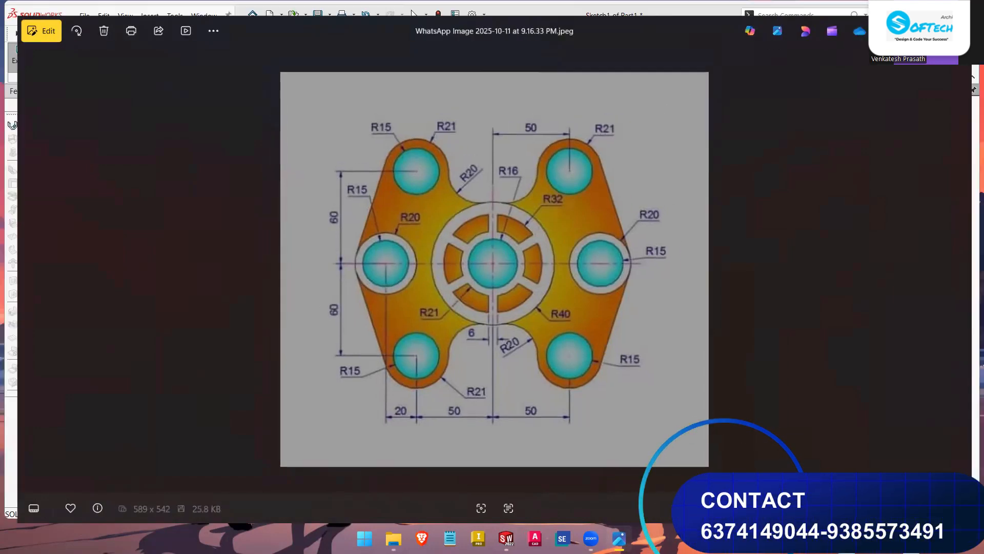
right_click_drag(692, 396, 701, 292)
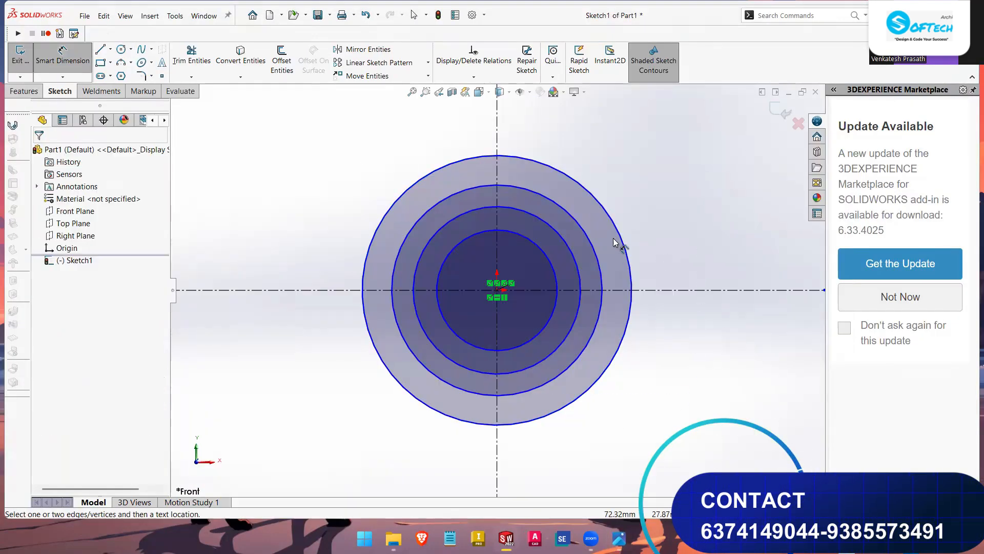
left_click(556, 276)
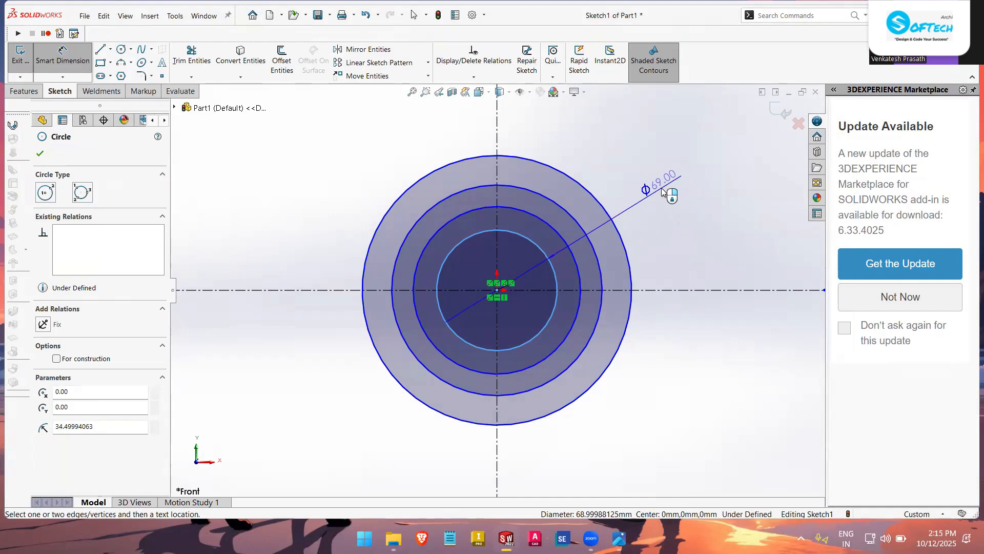
left_click(661, 188)
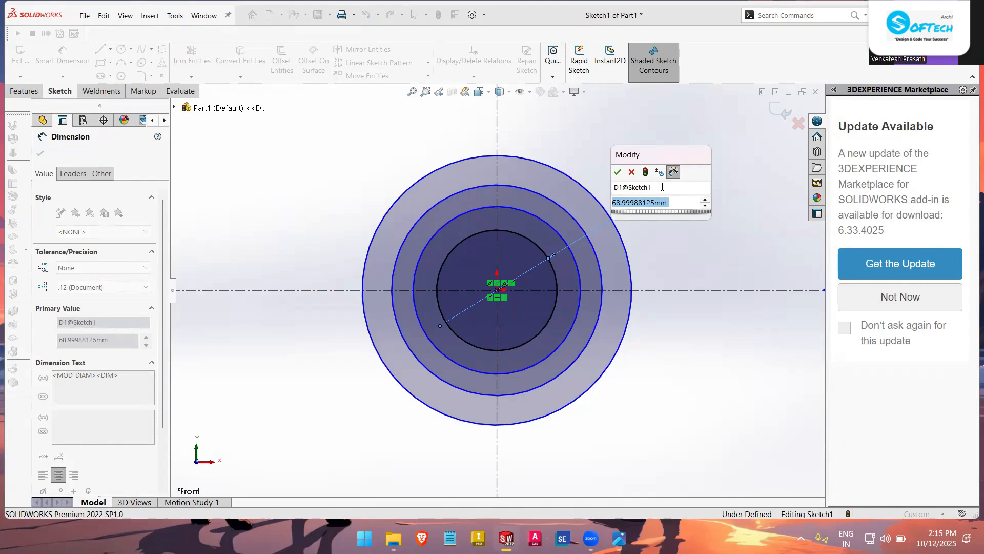
type("16*2")
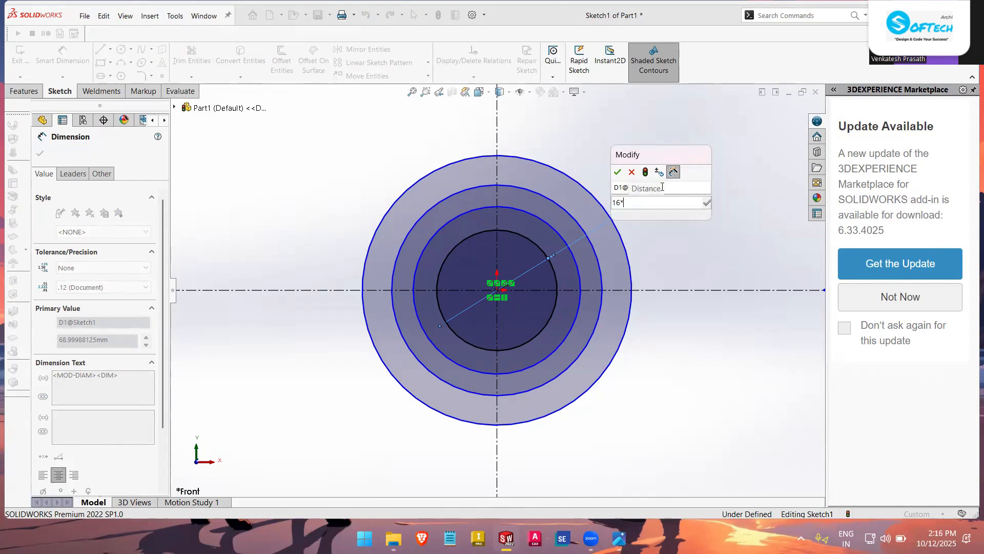
key("Return")
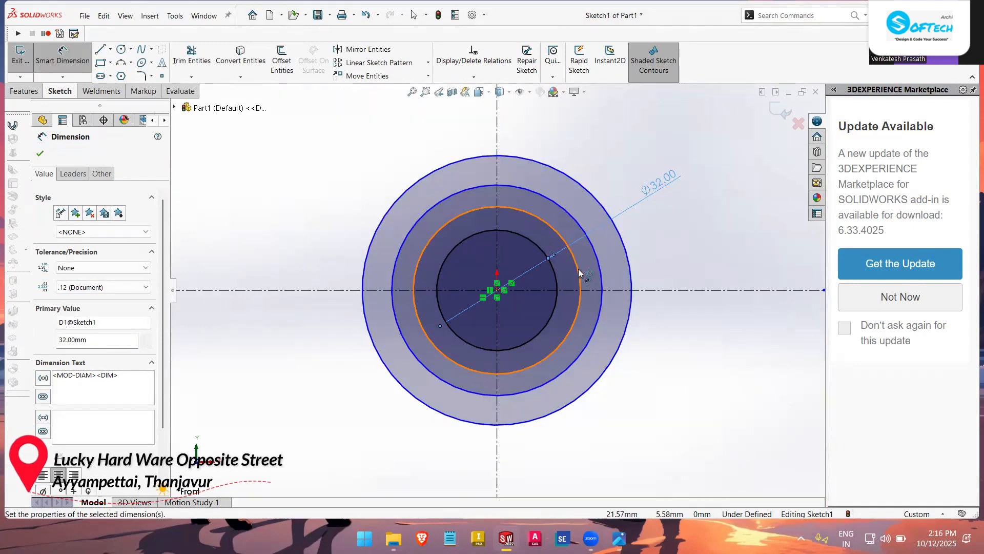
- Dimension the second circle from the centre with a diameter of 21*2 (42 mm)
left_click(580, 271)
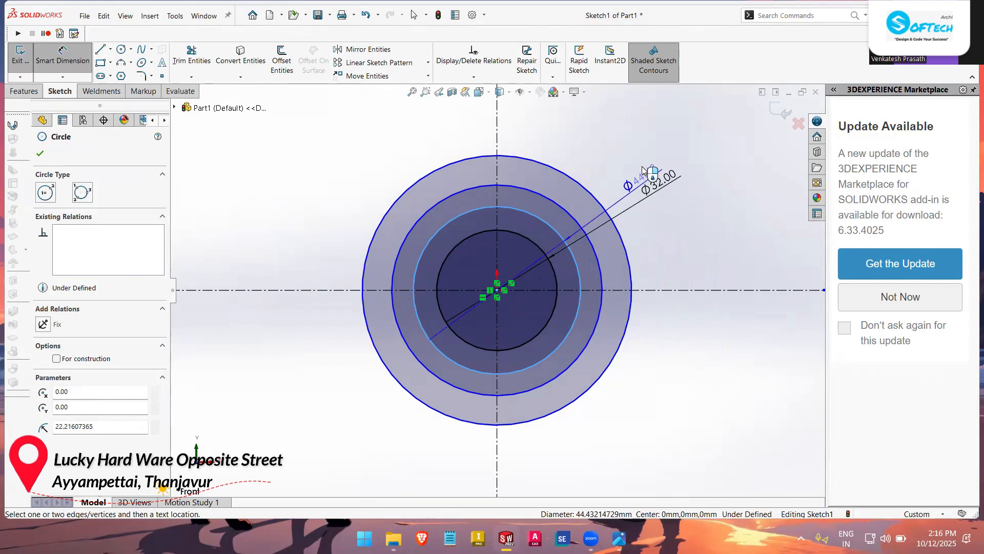
left_click(644, 153)
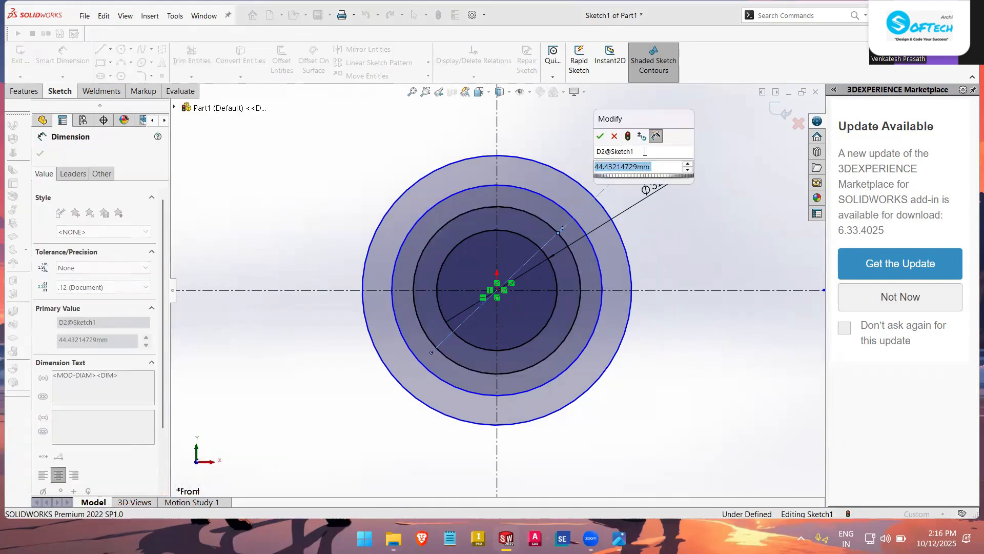
type("21")
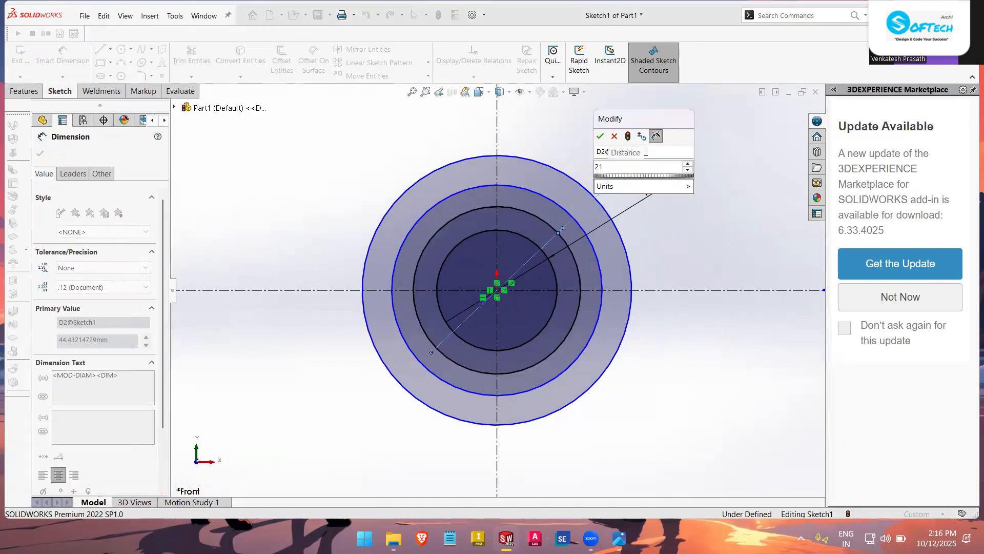
type("*2")
key("Return")
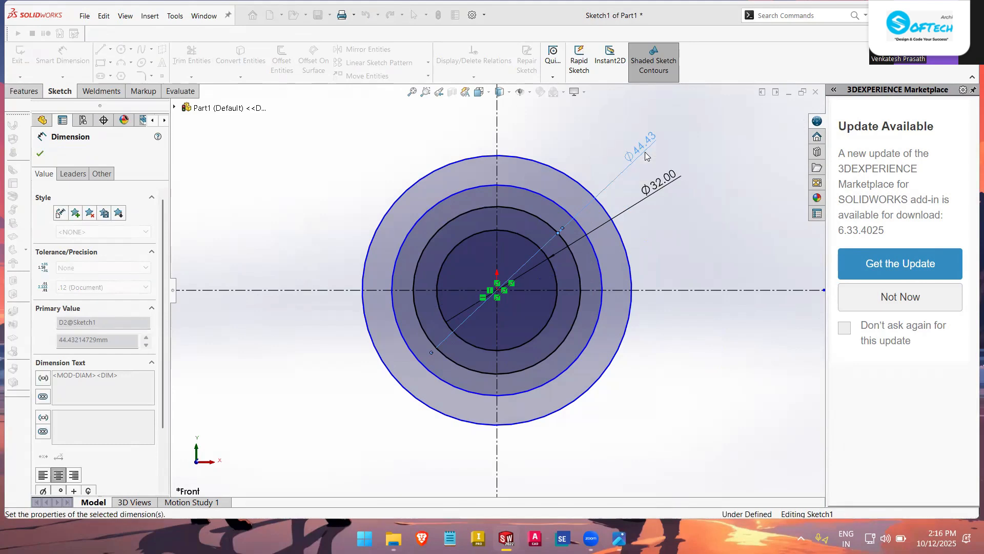
- Dimension the third circle from the centre with a diameter of 32*2 (64 mm)
left_click(608, 226)
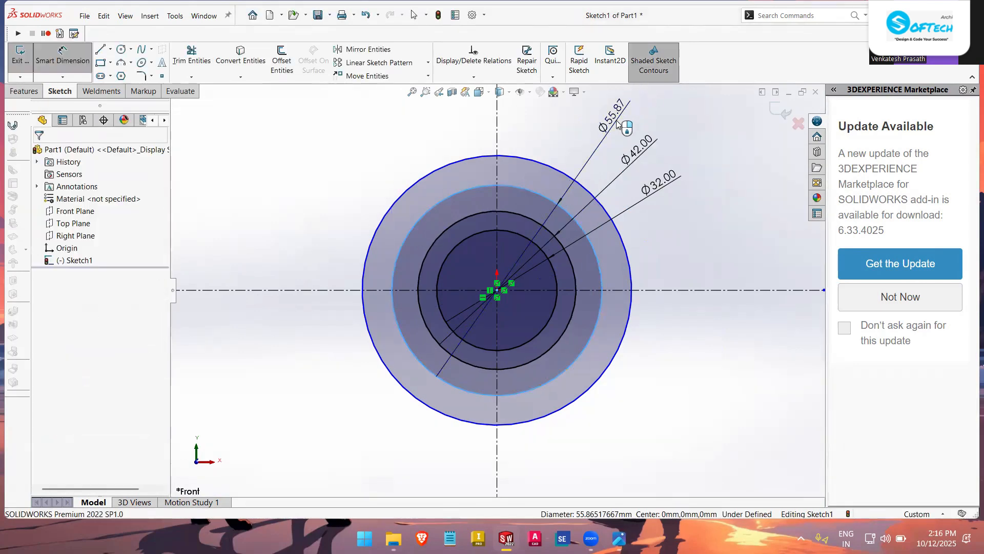
left_click(618, 123)
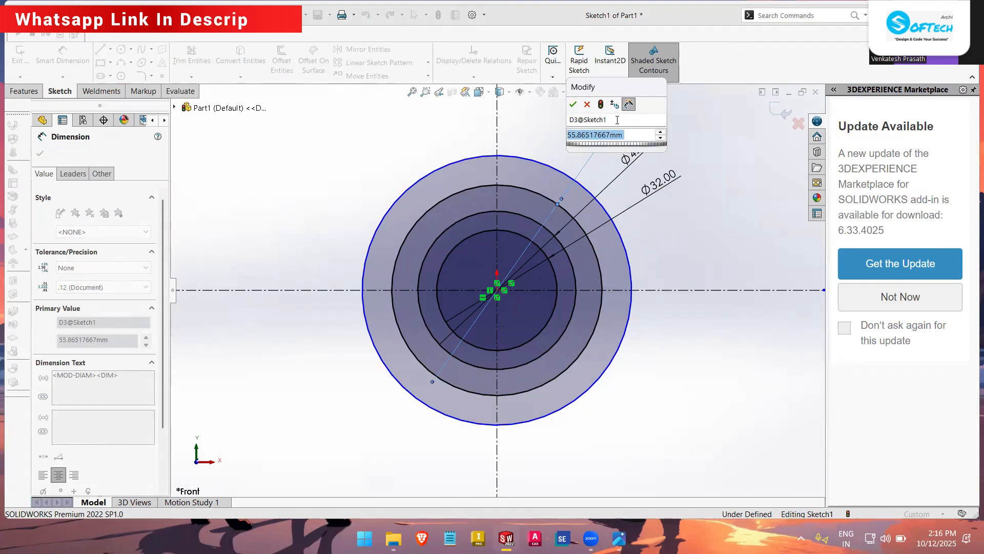
type("32*2")
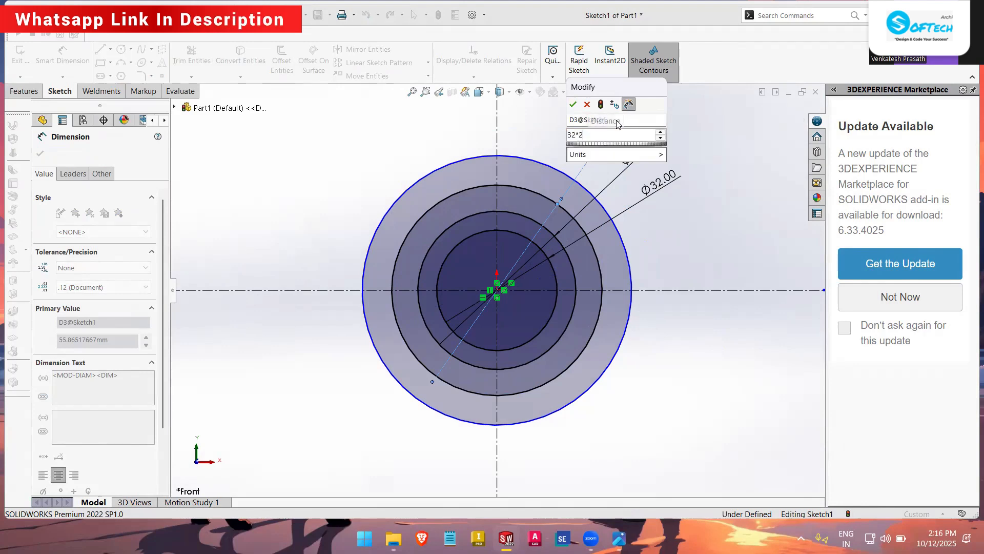
key("Return")
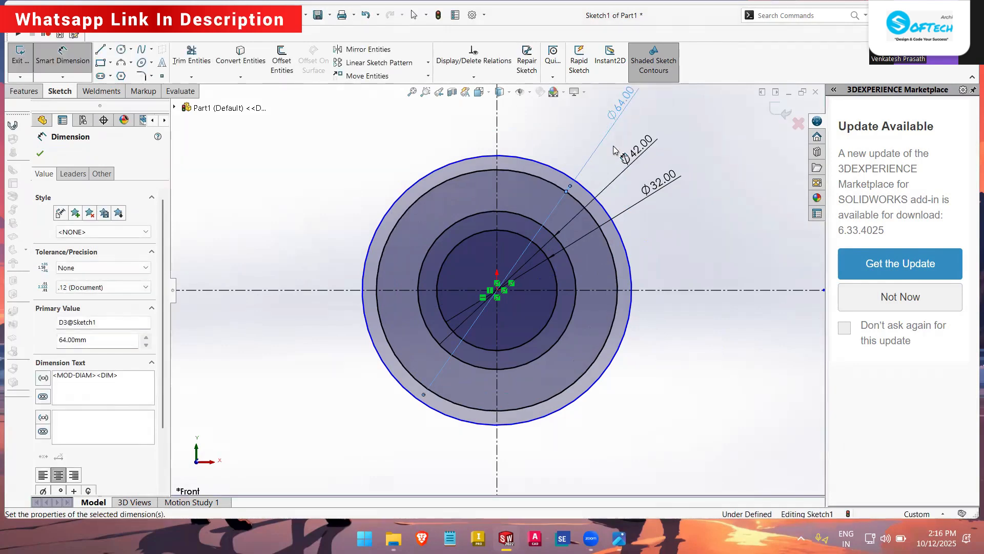
- Dimension the outermost circle with a diameter of 80 mm
left_click(626, 246)
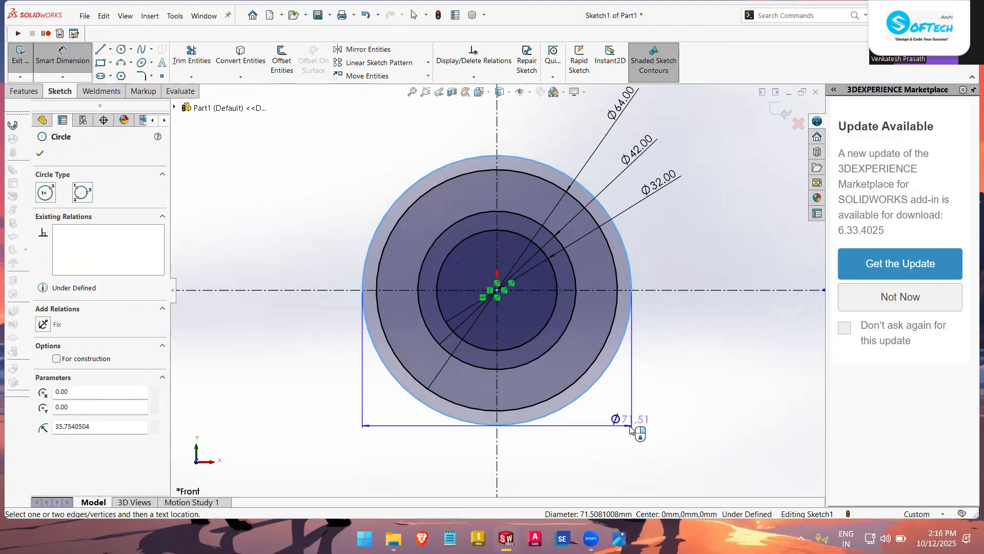
left_click(641, 428)
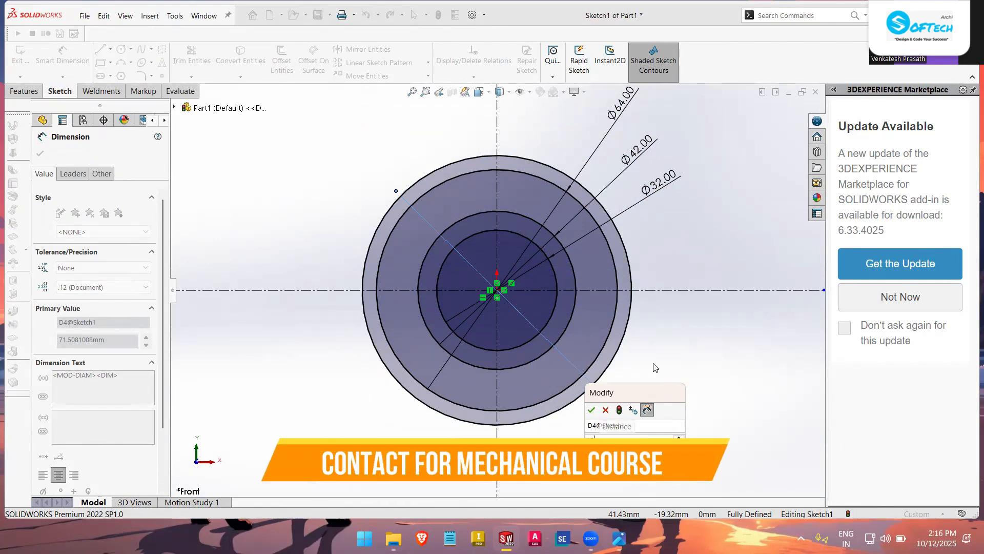
type("80")
key("Return")
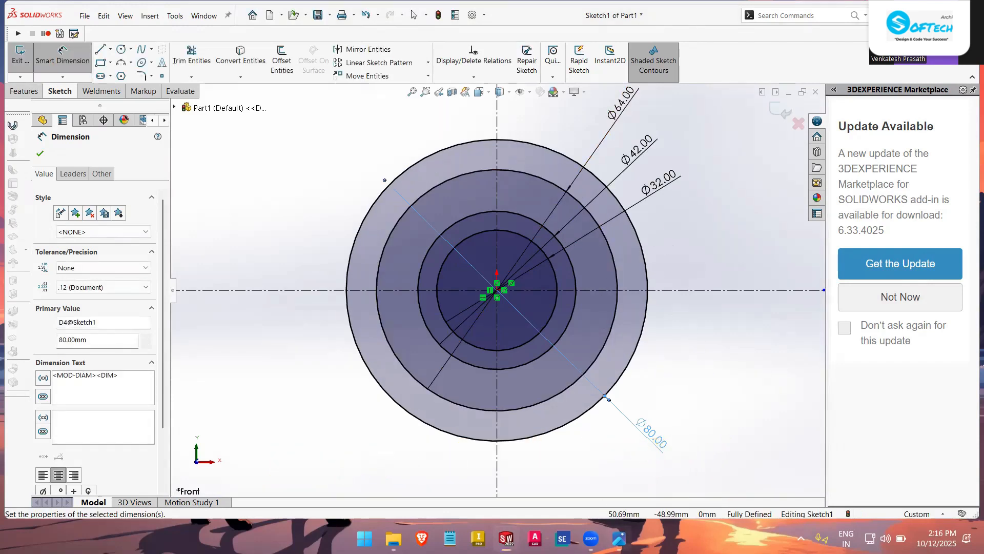
- Switch to the reference image, examine the spokes and dimensions of the central hub up close, and return to the SOLIDWORKS sketch
key("alt+Tab")
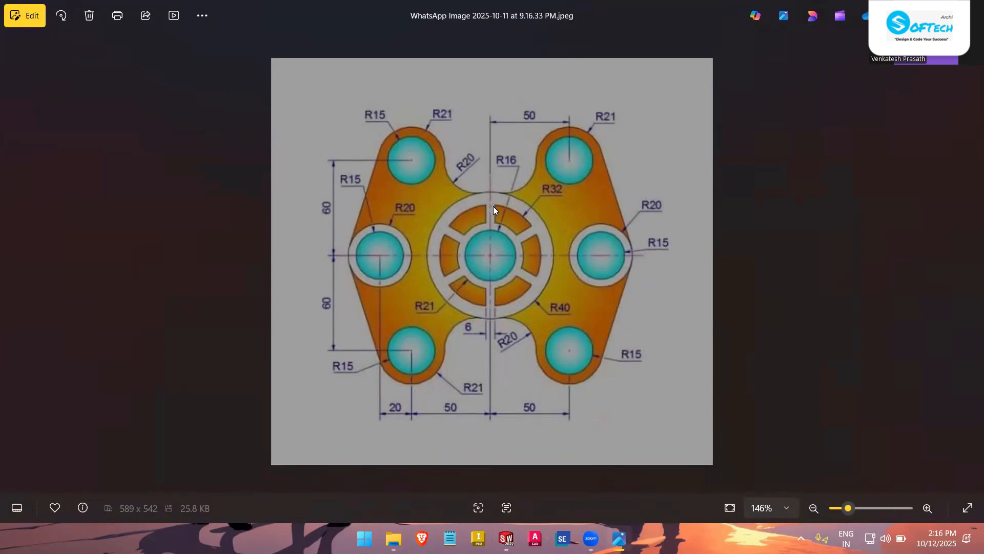
scroll(497, 241, "down", 1)
scroll(501, 287, "up", 4)
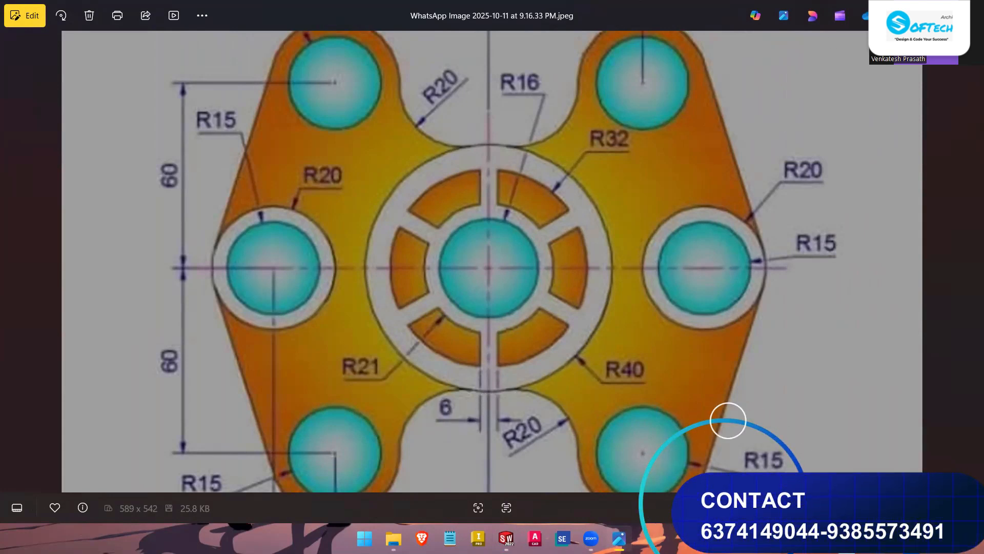
left_click(932, 13)
left_click(606, 210)
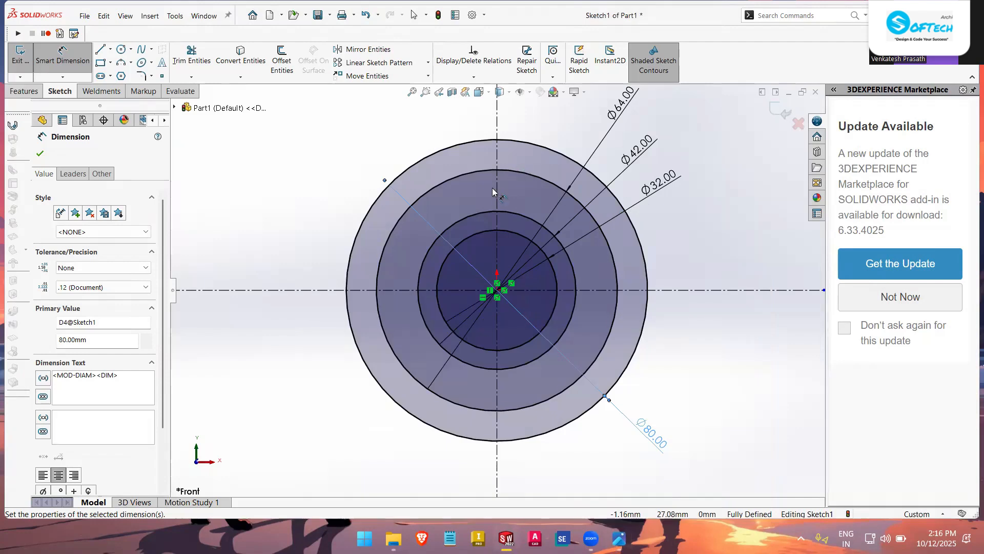
- Offset the vertical centreline 3 mm to the right with Offset Entities
scroll(492, 191, "down", 2)
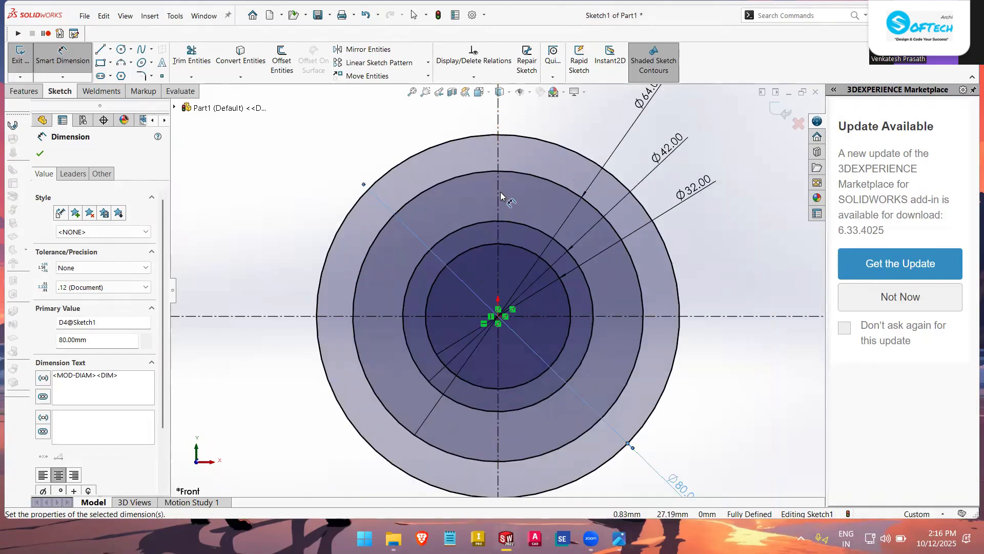
key("Escape")
scroll(738, 319, "down", 1)
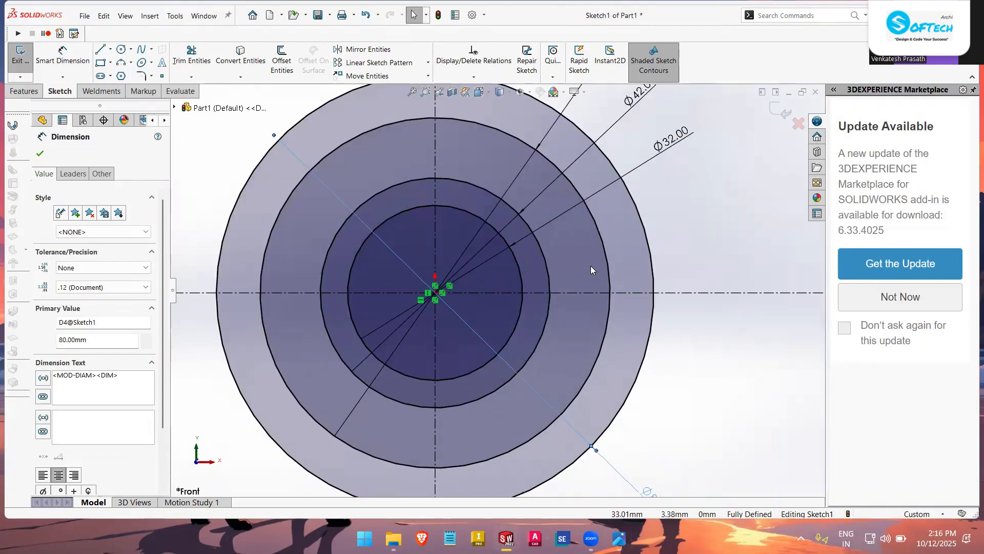
scroll(554, 251, "up", 6)
scroll(487, 211, "down", 4)
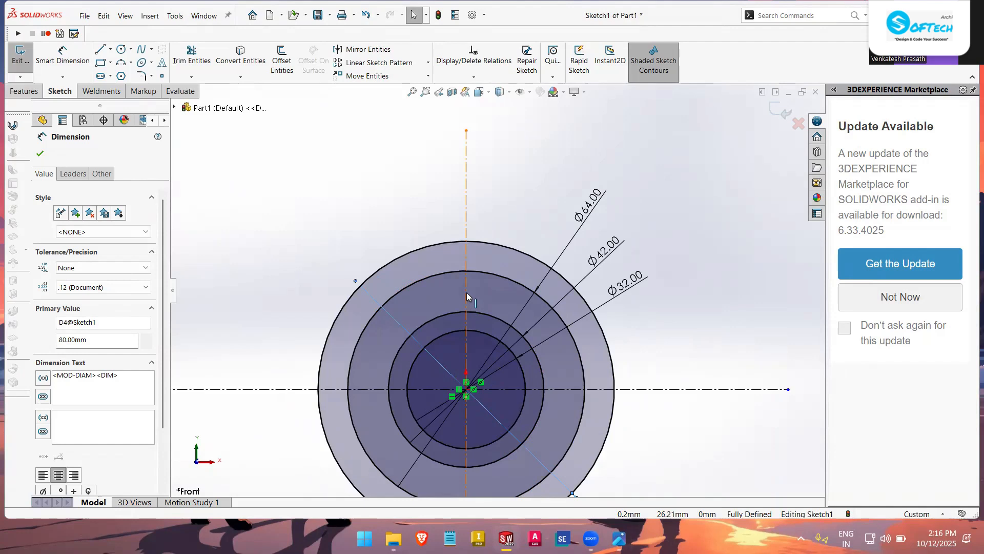
left_click(466, 292)
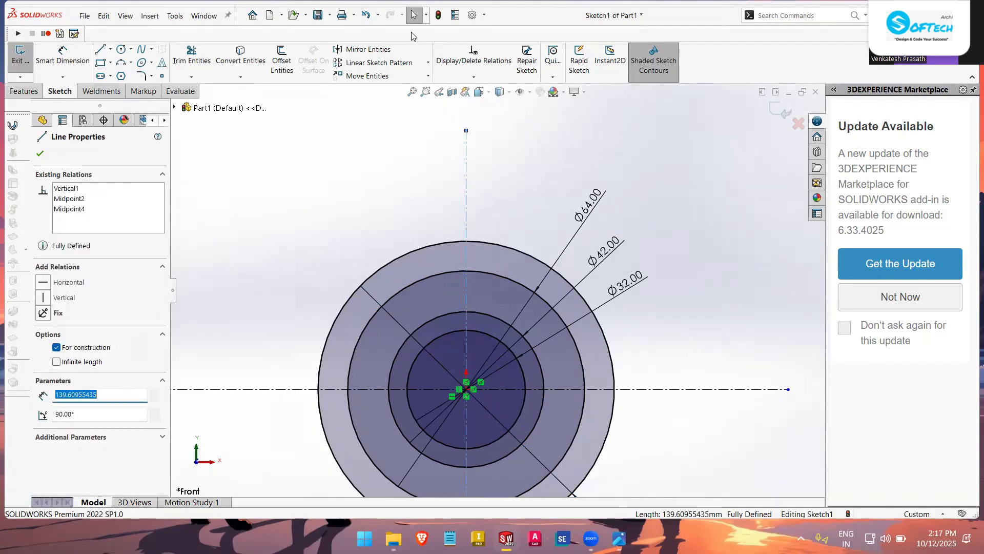
left_click(282, 62)
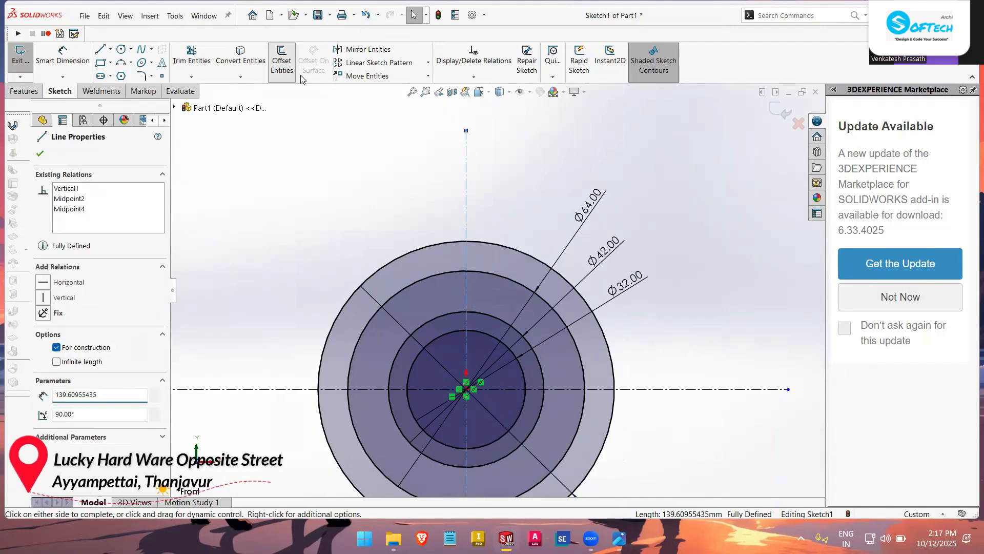
type("3")
key("Return")
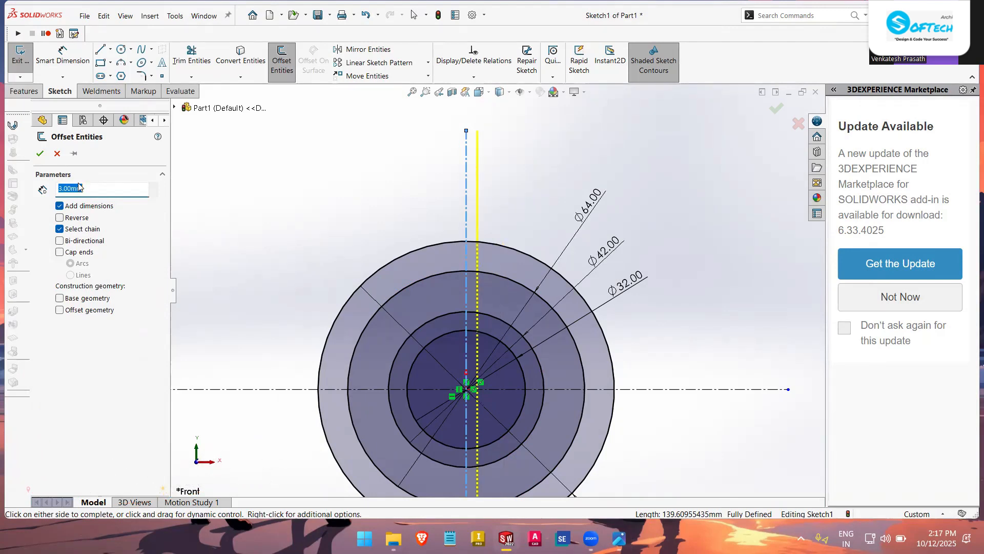
left_click(40, 157)
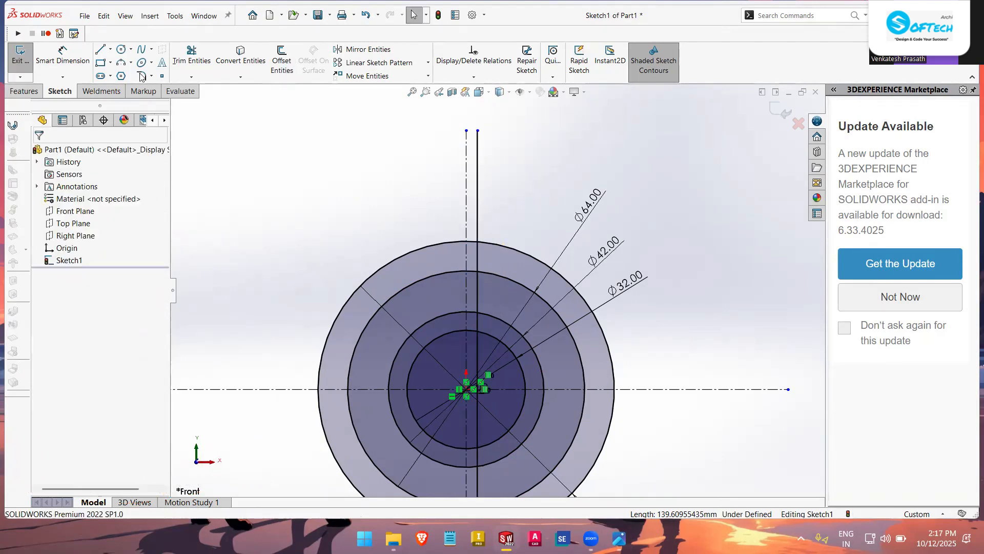
- Offset the vertical centreline again by 3 mm in the reverse direction, onto its left side
left_click(287, 65)
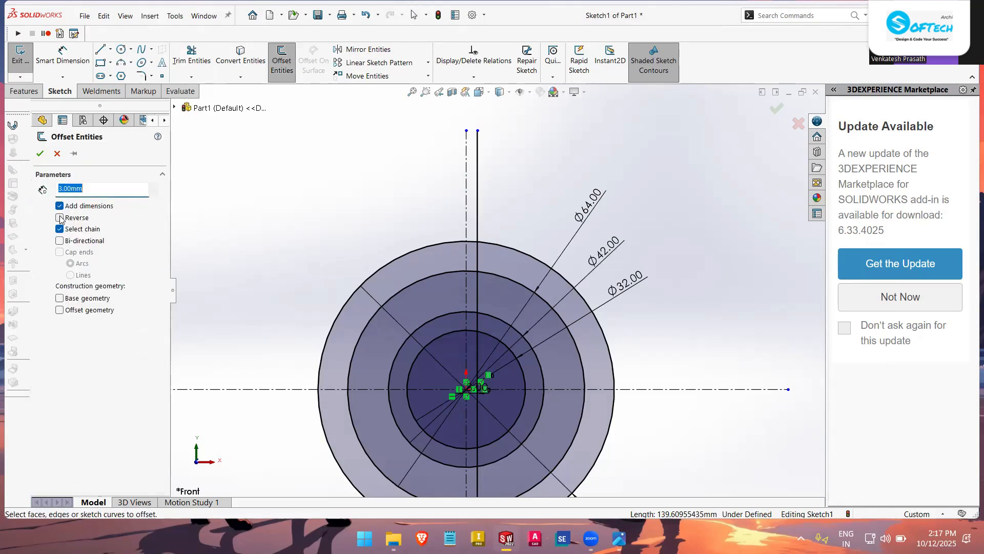
left_click(467, 205)
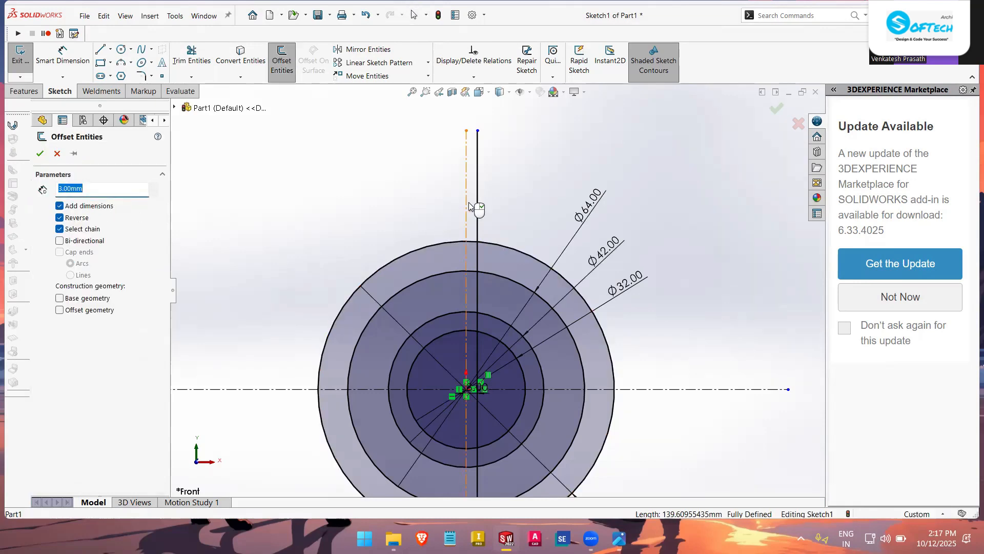
left_click(40, 154)
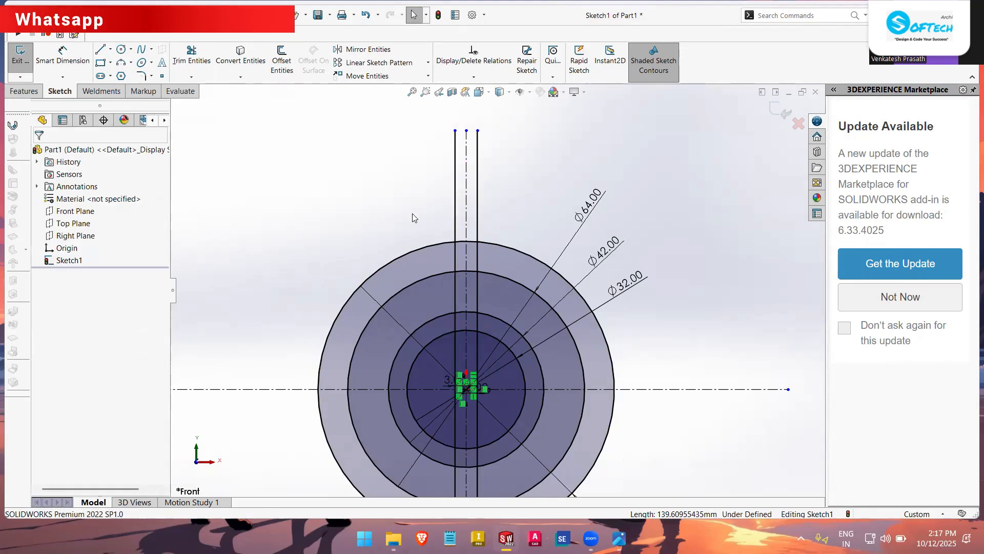
- Power-trim the two offset lines outside the 64 mm circle, both above and below the hub centre
scroll(496, 294, "up", 2)
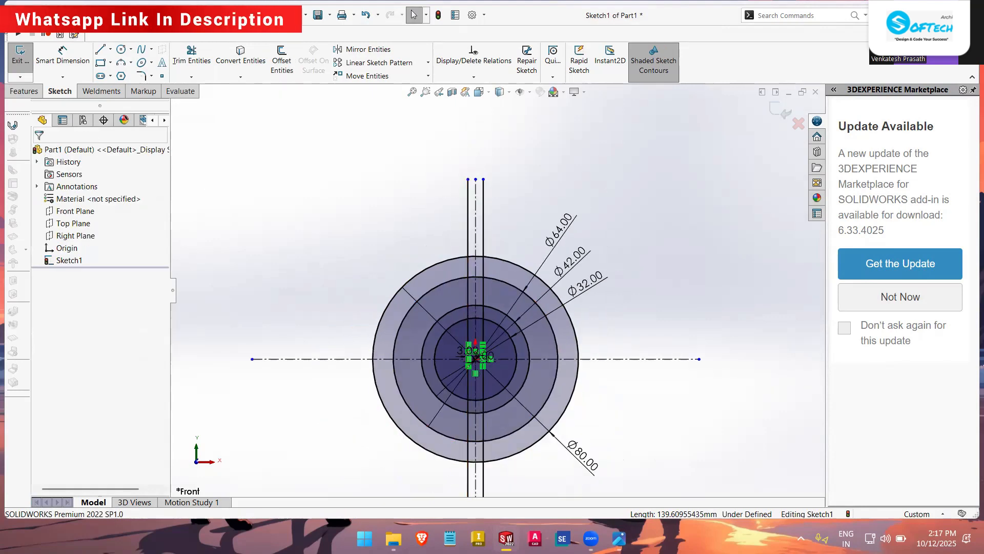
left_click(193, 60)
scroll(498, 254, "down", 5)
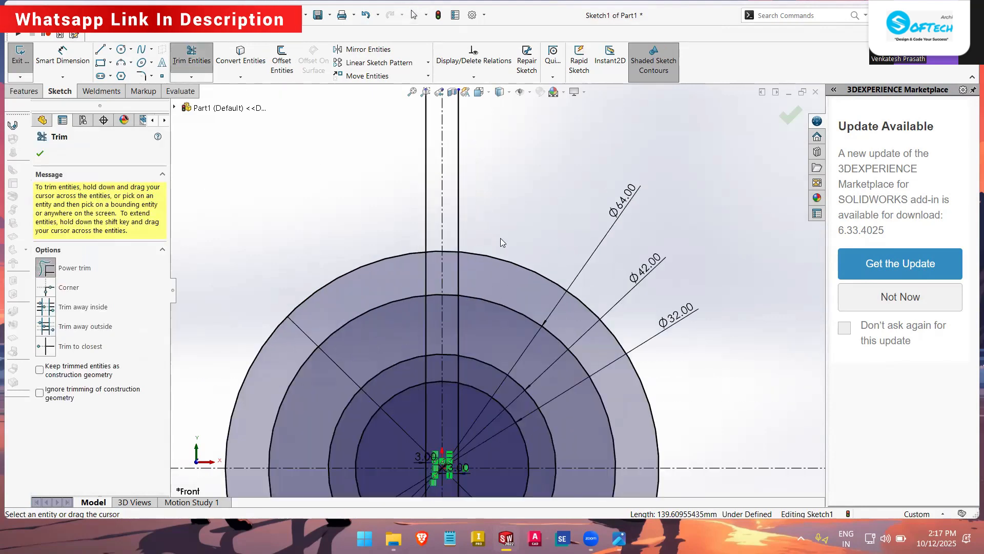
mouse_move(452, 240)
left_mouse_down()
mouse_move(405, 247)
mouse_move(402, 276)
mouse_move(420, 282)
left_mouse_up()
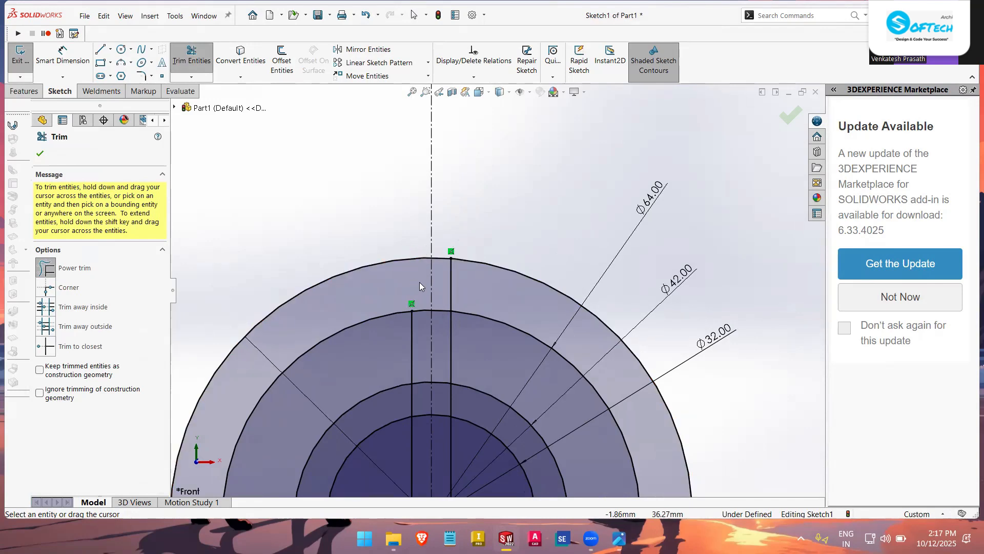
scroll(453, 291, "up", 5)
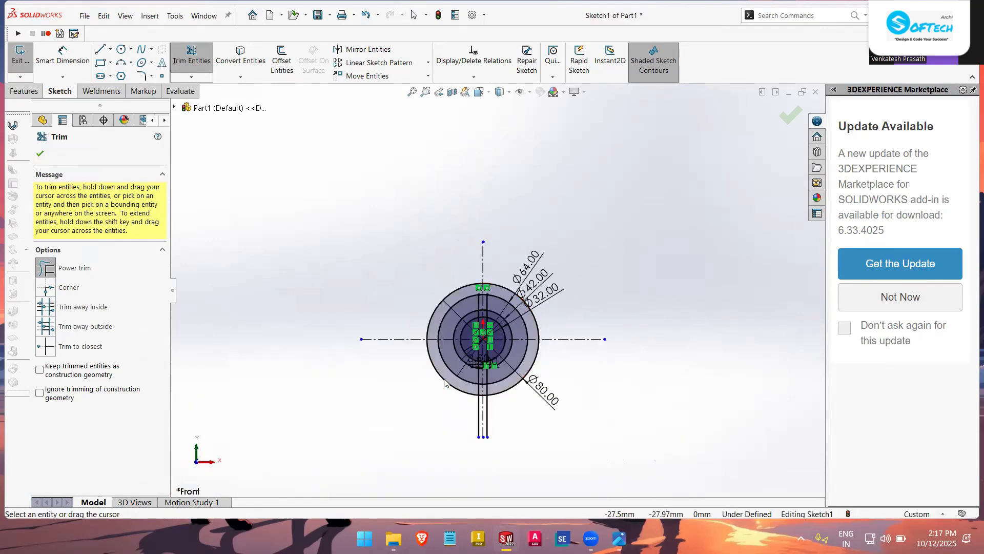
scroll(502, 430, "down", 2)
left_click_drag(502, 431, 563, 430)
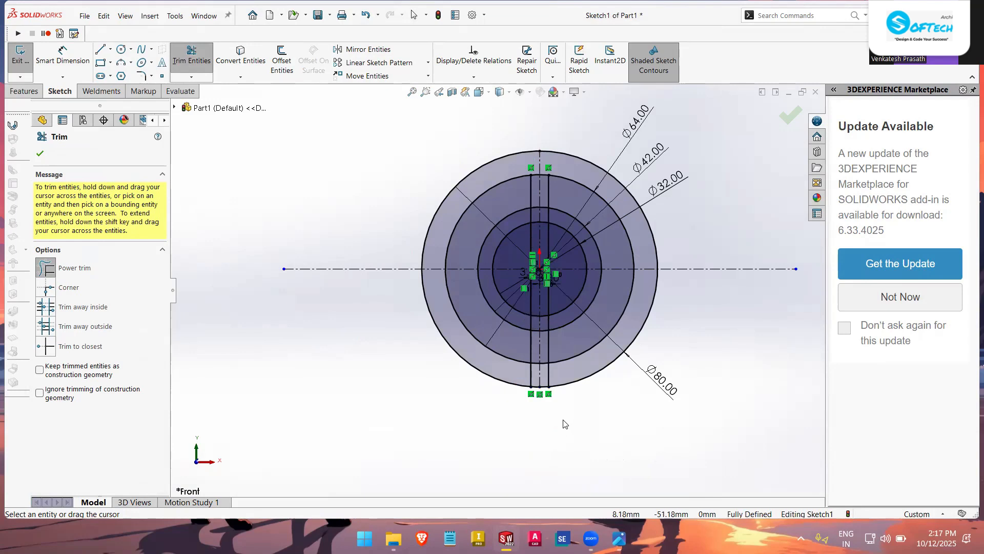
scroll(558, 393, "down", 3)
mouse_move(540, 338)
left_mouse_down()
mouse_move(497, 350)
mouse_move(477, 333)
mouse_move(498, 306)
left_mouse_up()
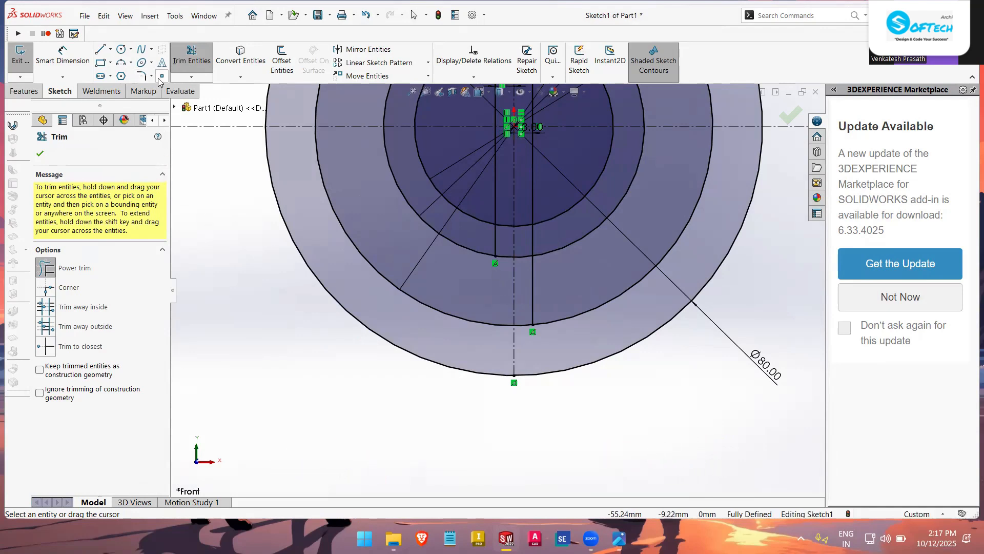
- Extend the over-trimmed left offset line back down to the 64 mm circle
left_click(188, 78)
left_click(211, 103)
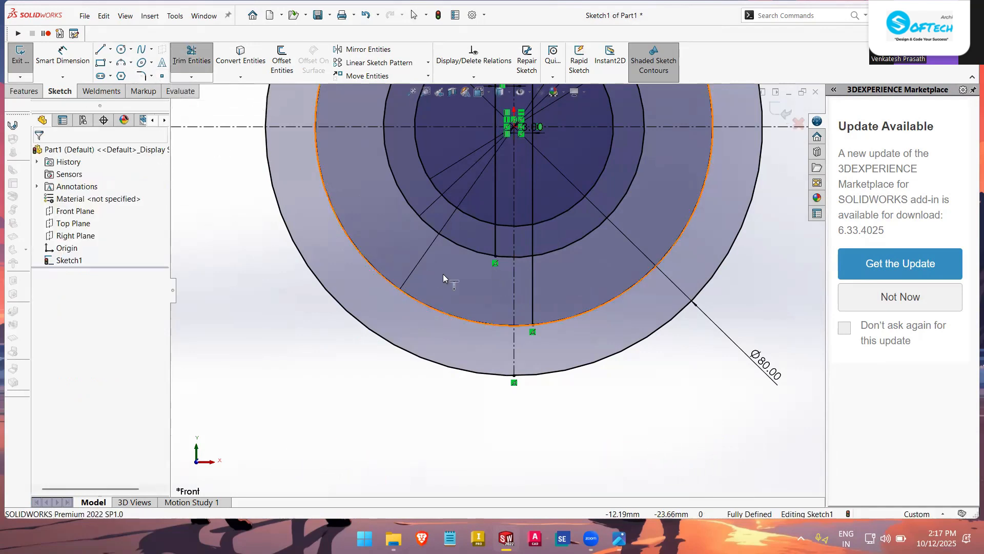
left_click(497, 237)
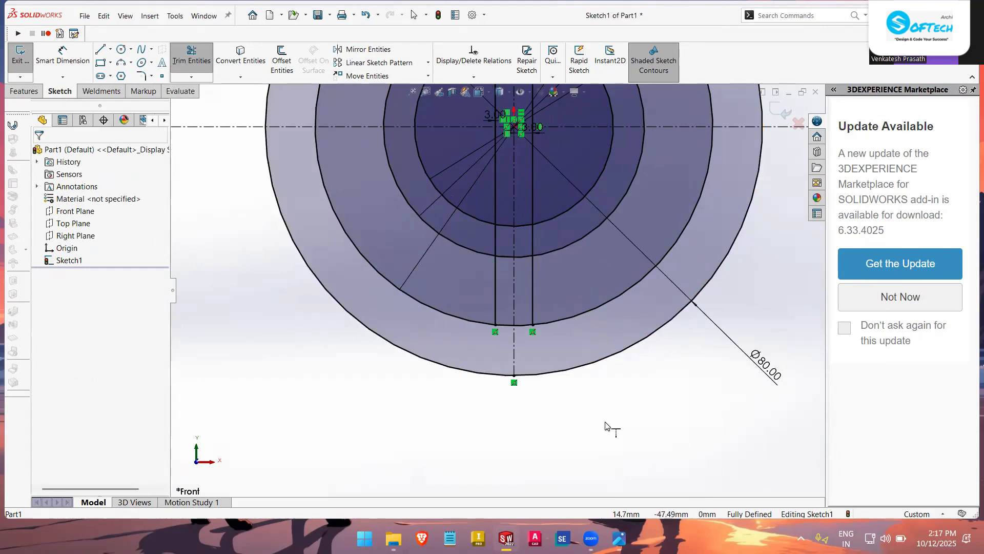
key("Escape")
scroll(531, 316, "up", 6)
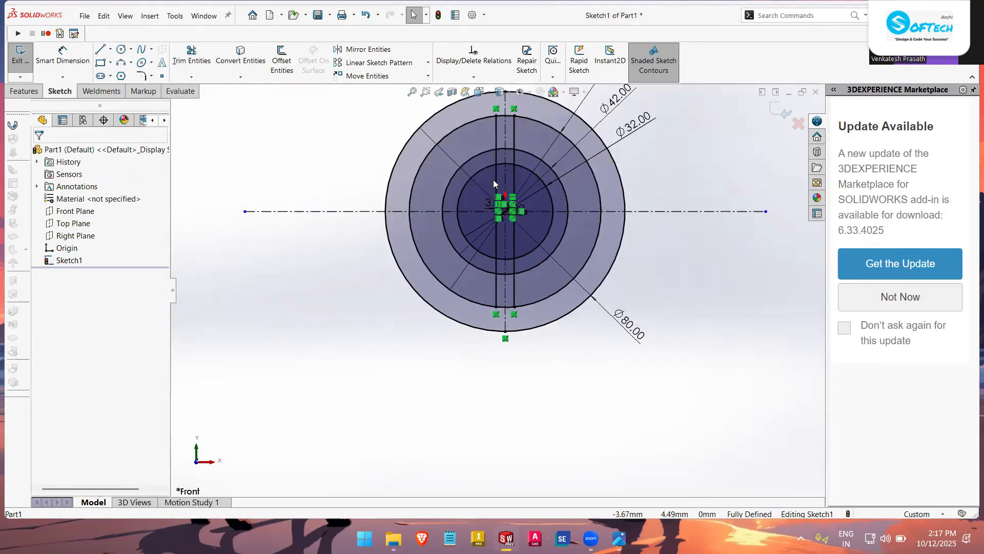
- Check the hub spokes in the reference image, and trim both offset lines inside the 42 mm circle above the centre
scroll(495, 168, "down", 2)
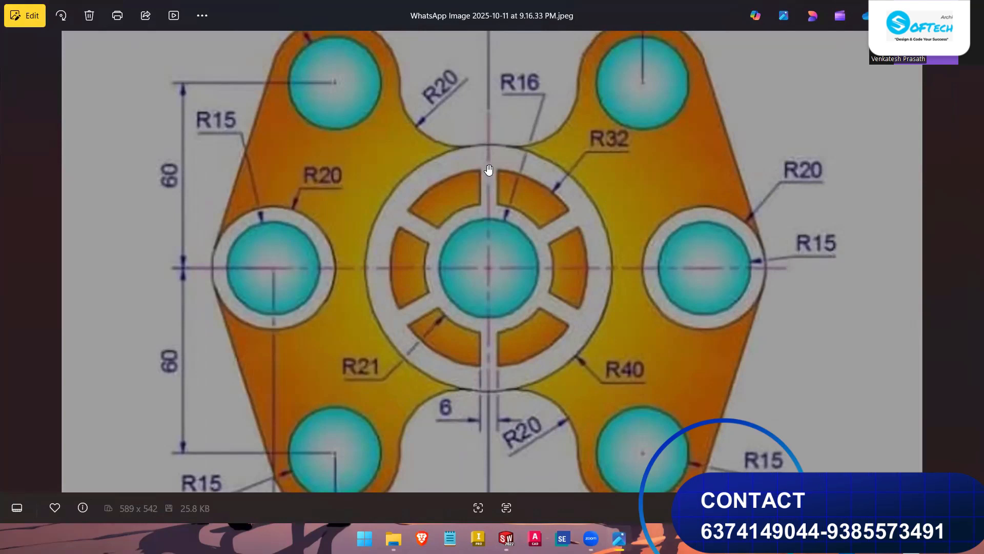
left_click(910, 16)
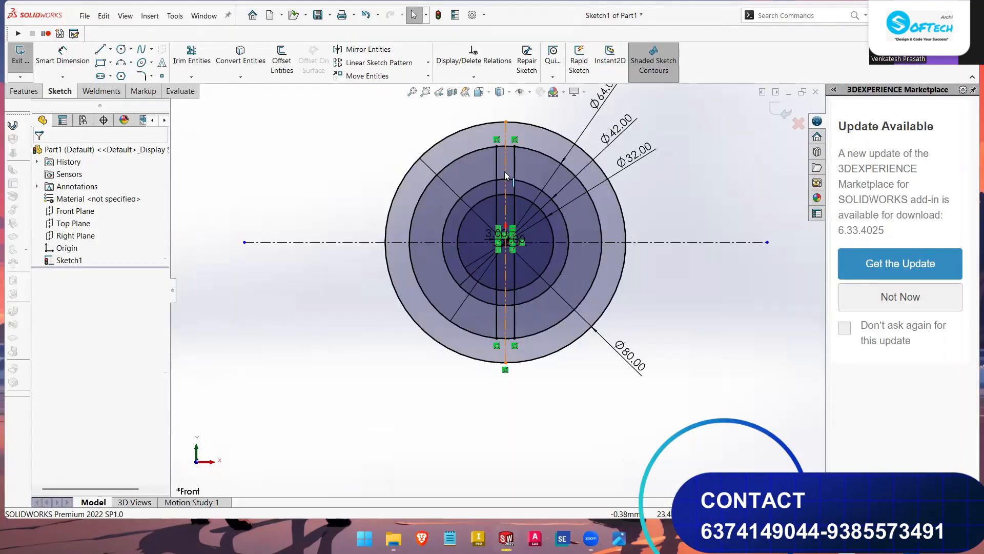
scroll(504, 171, "down", 4)
scroll(506, 162, "up", 3)
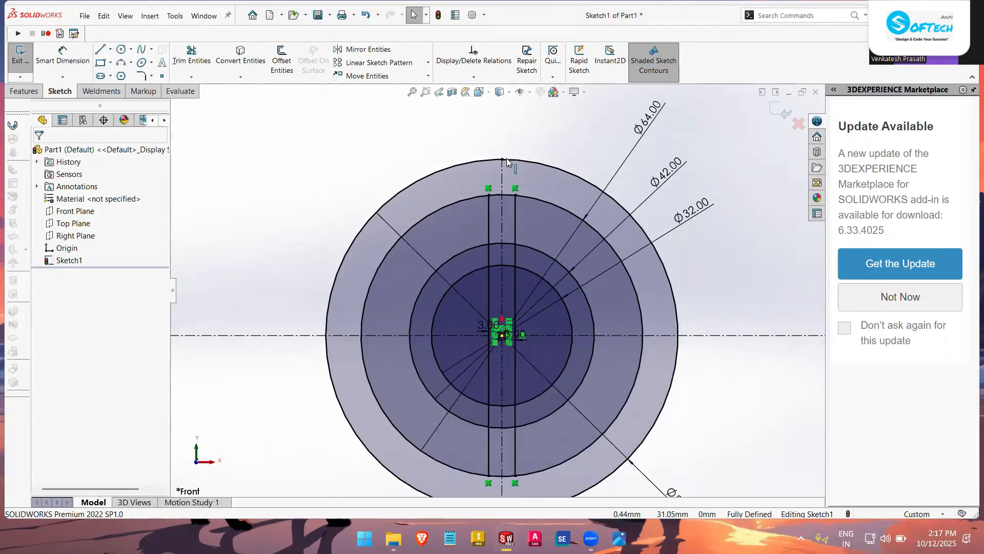
left_click(192, 55)
scroll(521, 241, "down", 2)
scroll(521, 240, "down", 1)
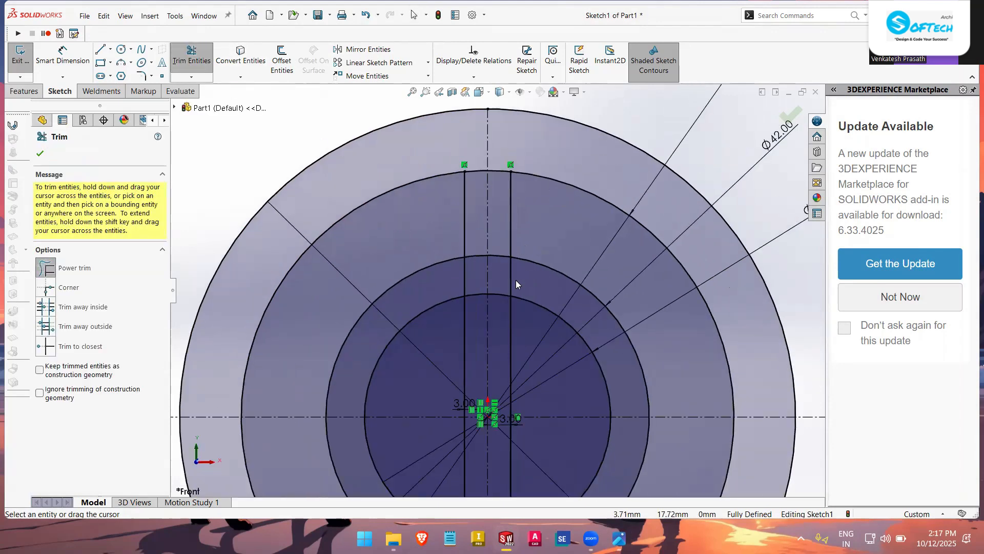
mouse_move(516, 280)
left_mouse_down()
mouse_move(441, 273)
mouse_move(473, 283)
left_mouse_up()
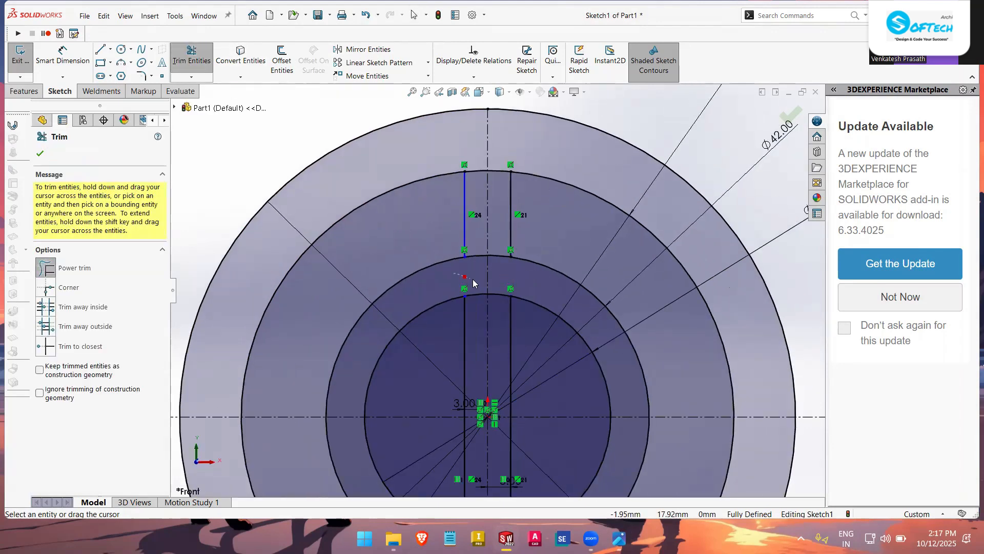
scroll(464, 316, "up", 3)
left_click_drag(484, 317, 477, 322)
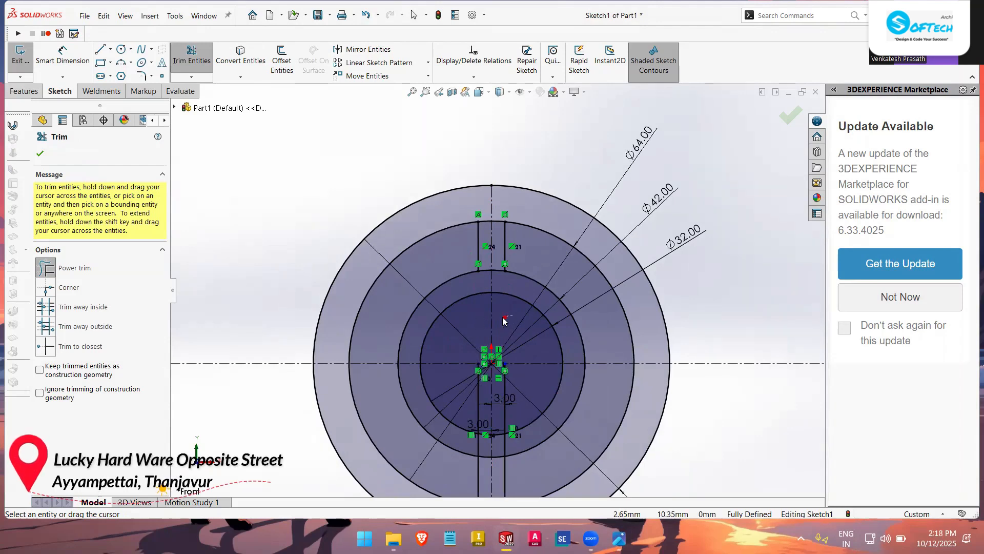
- Trim both offset lines inside the 42 mm circle below the centre, leaving only the spoke segments up to the 64 mm circle
left_click(505, 408)
scroll(499, 408, "down", 5)
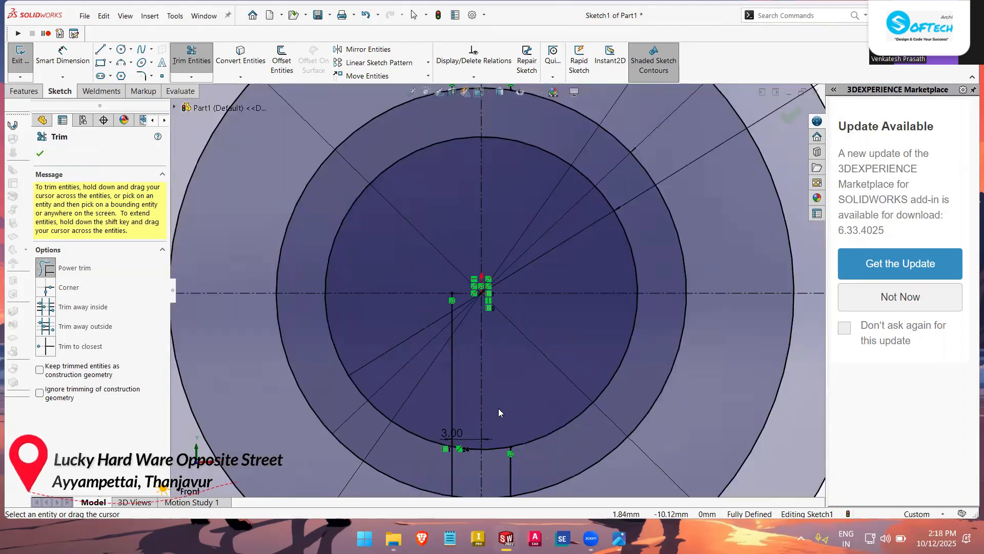
left_click_drag(449, 382, 388, 399)
scroll(399, 393, "up", 5)
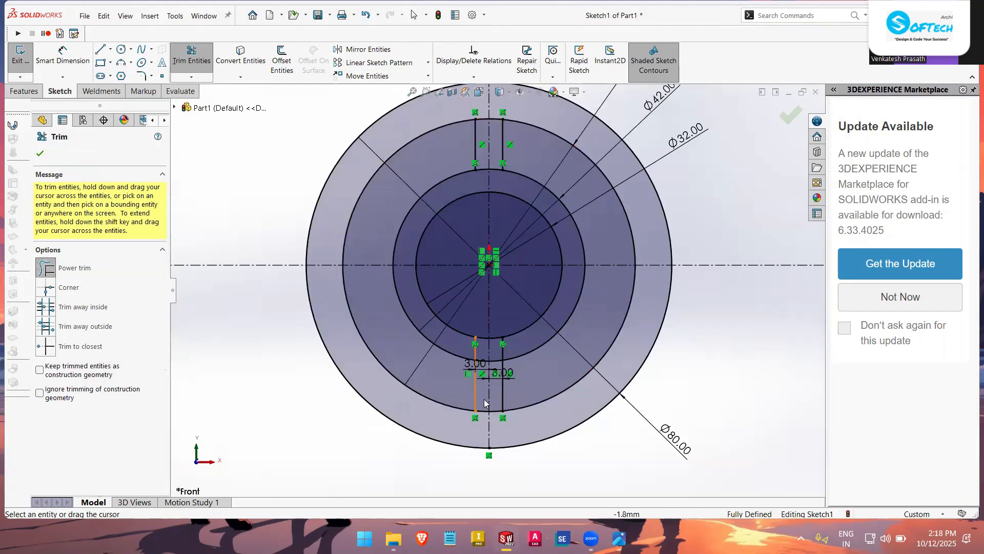
scroll(540, 334, "down", 3)
left_click_drag(519, 311, 476, 319)
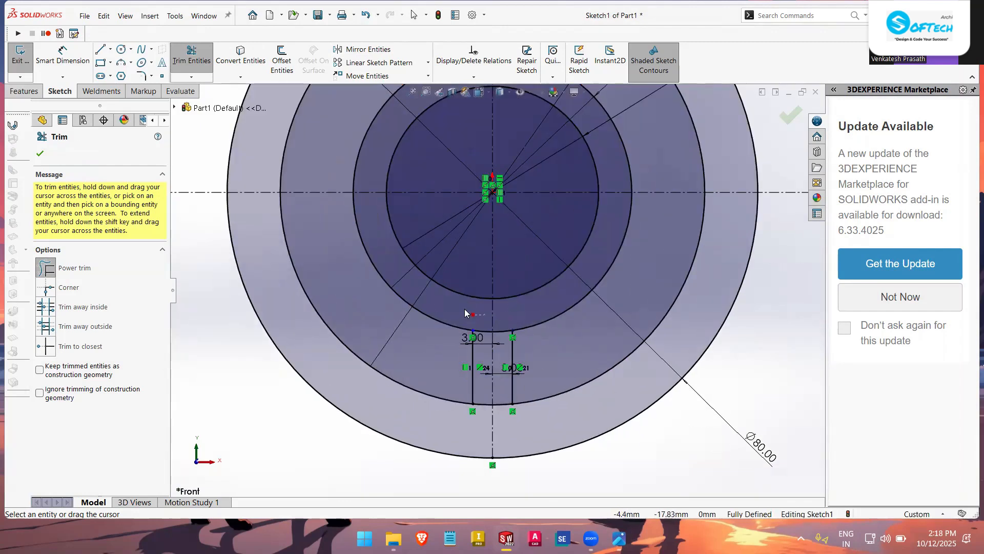
- Trim away the lower spoke's lines between the 42 mm and 64 mm circles
scroll(464, 313, "up", 3)
scroll(523, 351, "up", 2)
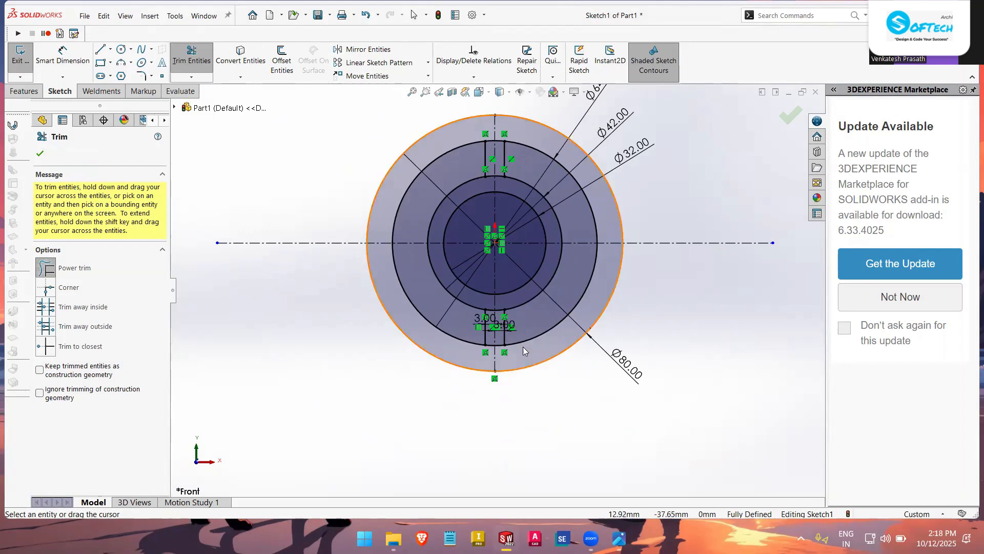
scroll(521, 348, "down", 1)
left_click_drag(522, 348, 490, 325)
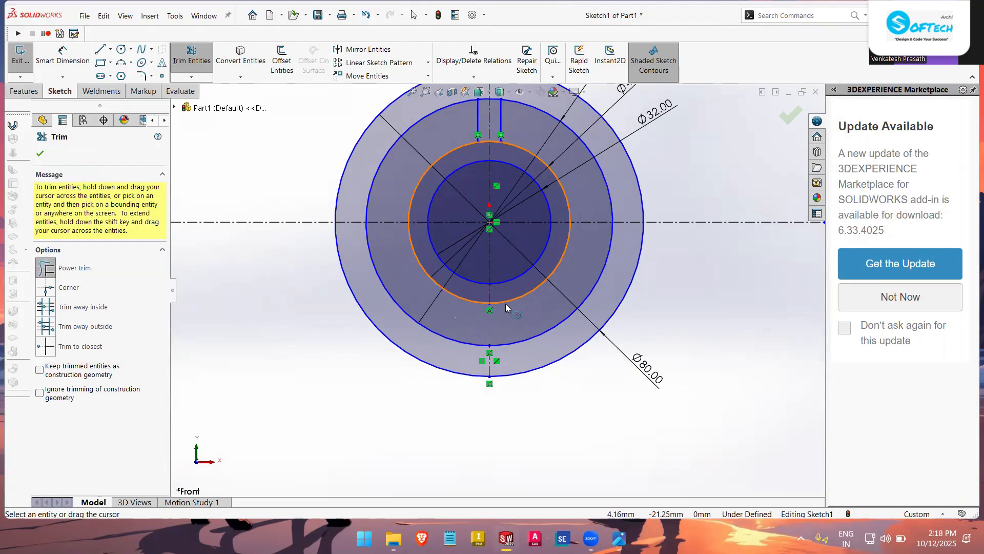
- Try to extend the trimmed vertical centreline below the hub centre, and undo the extension together with the last trims
left_click(192, 77)
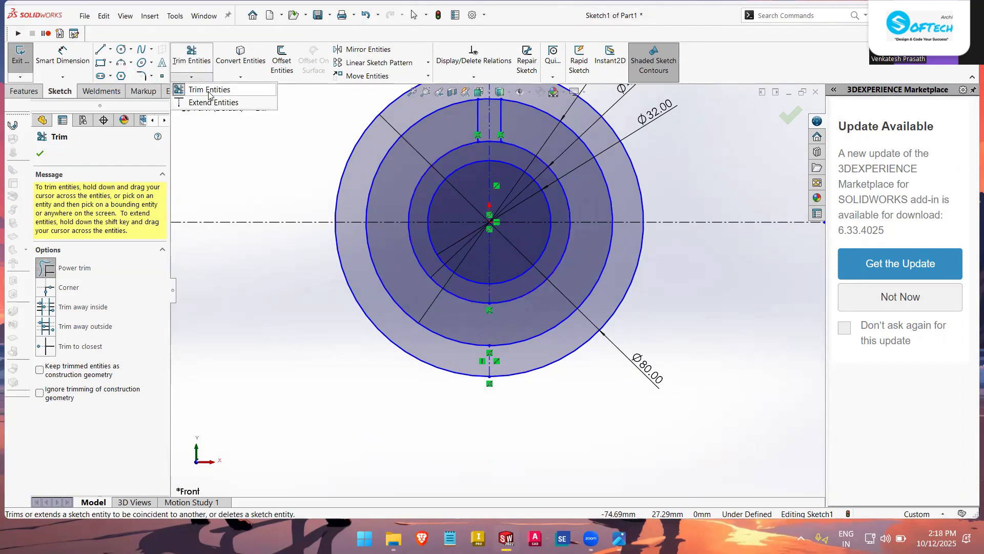
left_click(210, 102)
left_click(491, 291)
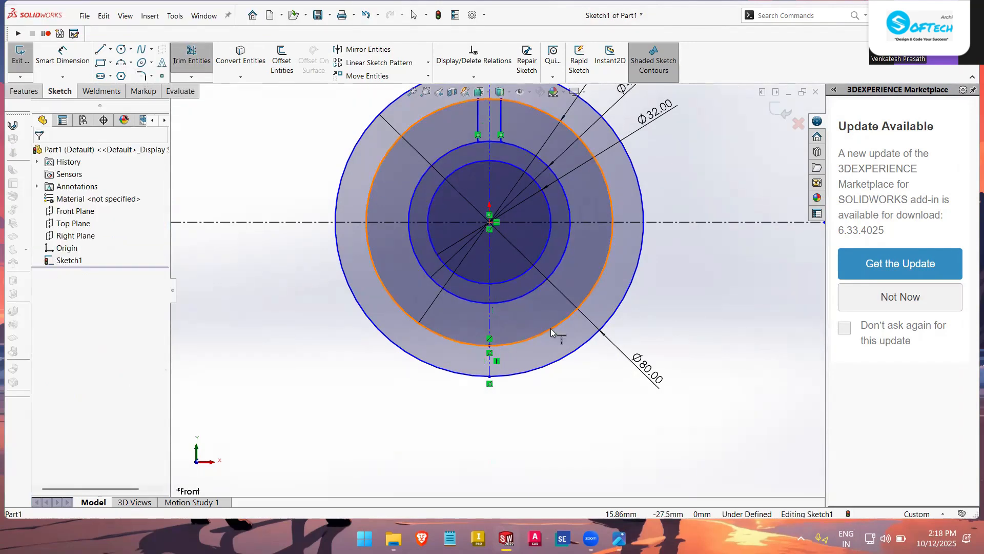
key("Escape")
scroll(563, 388, "up", 2)
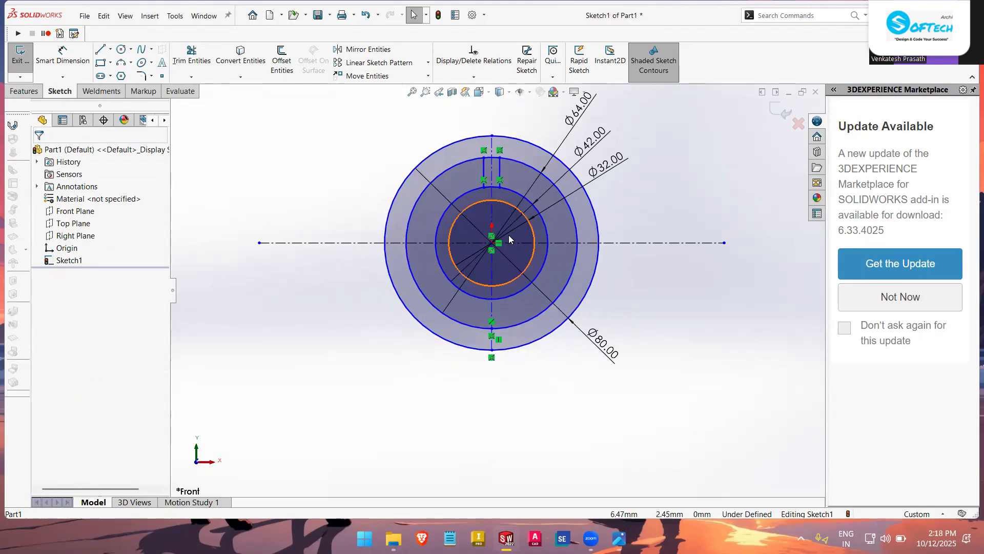
key("ctrl+z")
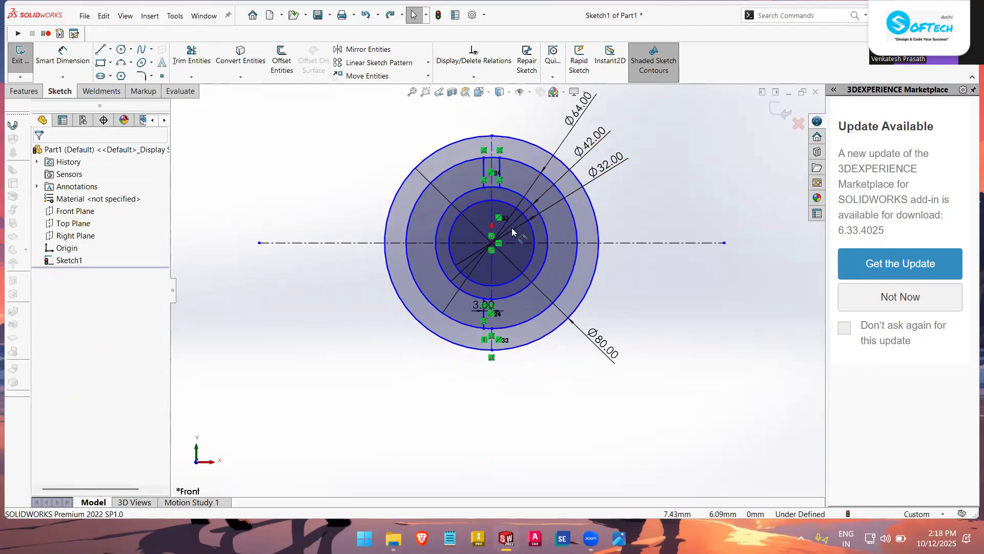
- Trim away both vertical spoke lines below the hub centre, keeping only the pair above it
left_click(189, 60)
scroll(502, 312, "down", 4)
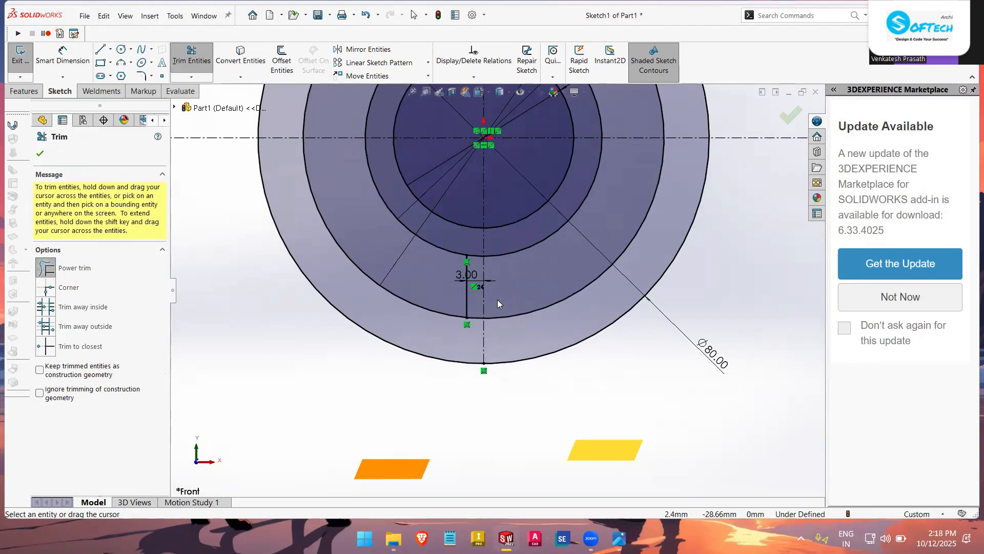
scroll(464, 284, "up", 5)
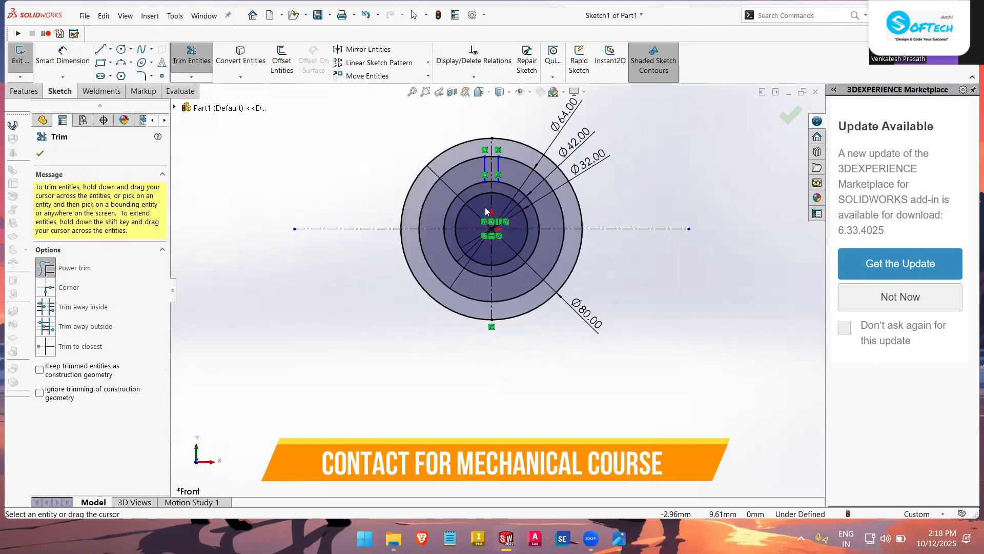
scroll(491, 150, "down", 5)
key("Escape")
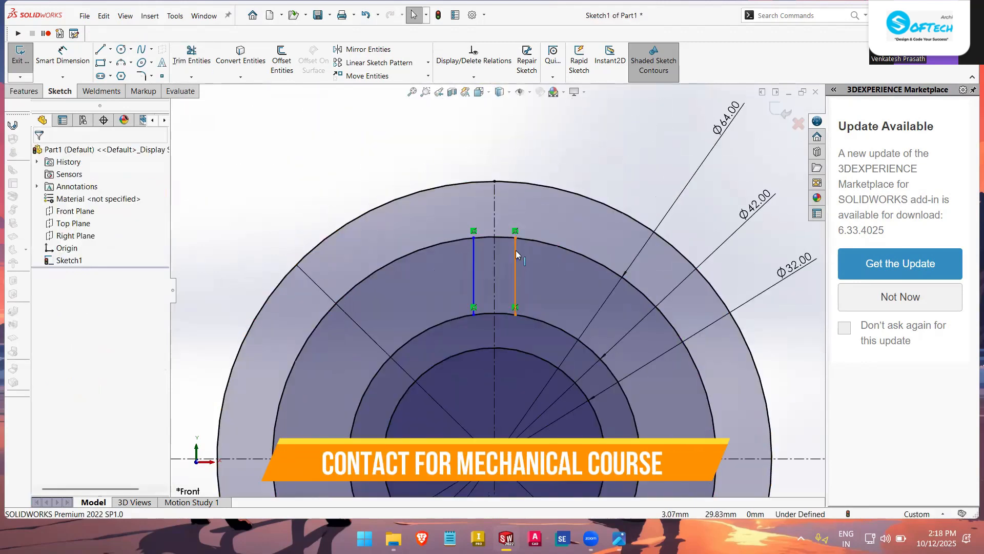
- Dimension the distance between the two vertical spoke lines above the hub centre as 6 mm
left_click(518, 239)
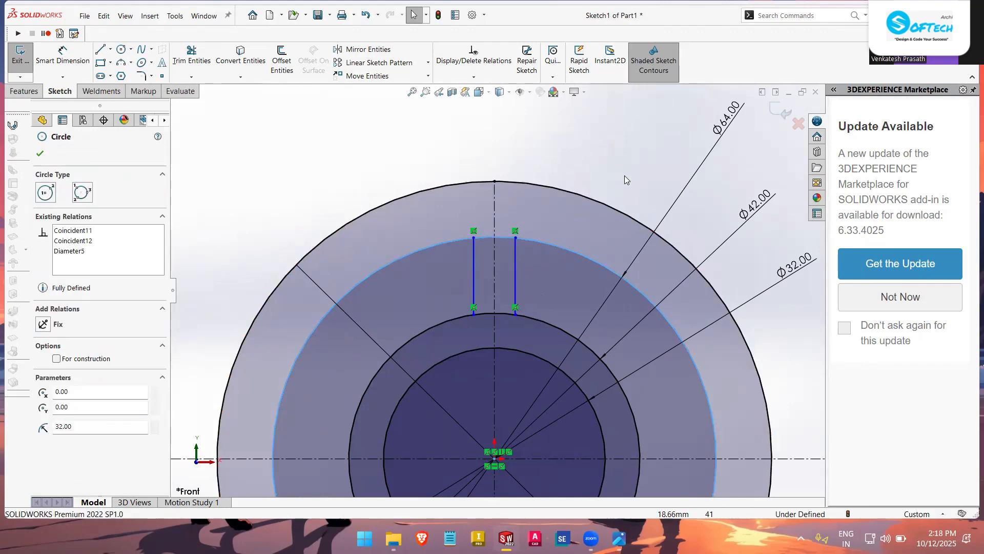
key("Escape")
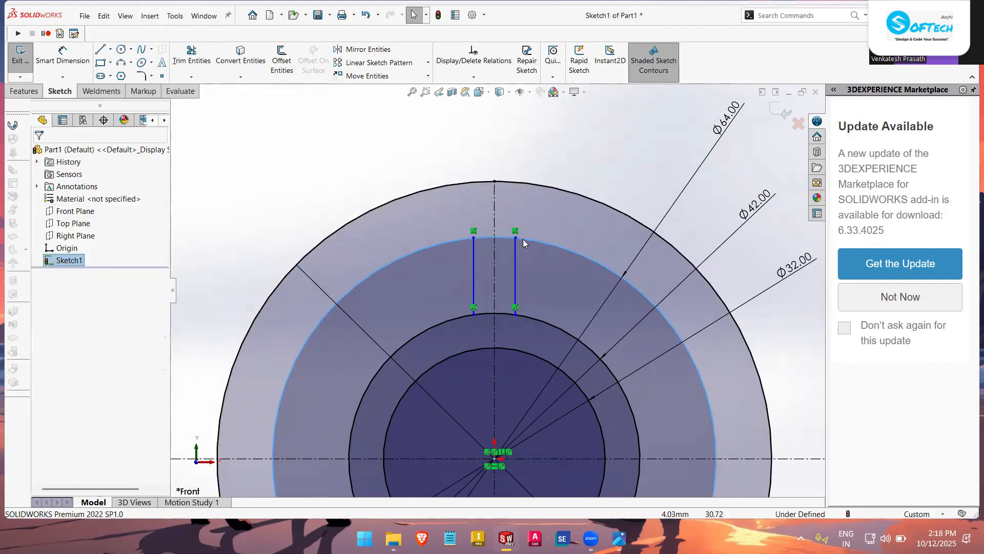
right_click_drag(622, 184, 622, 154)
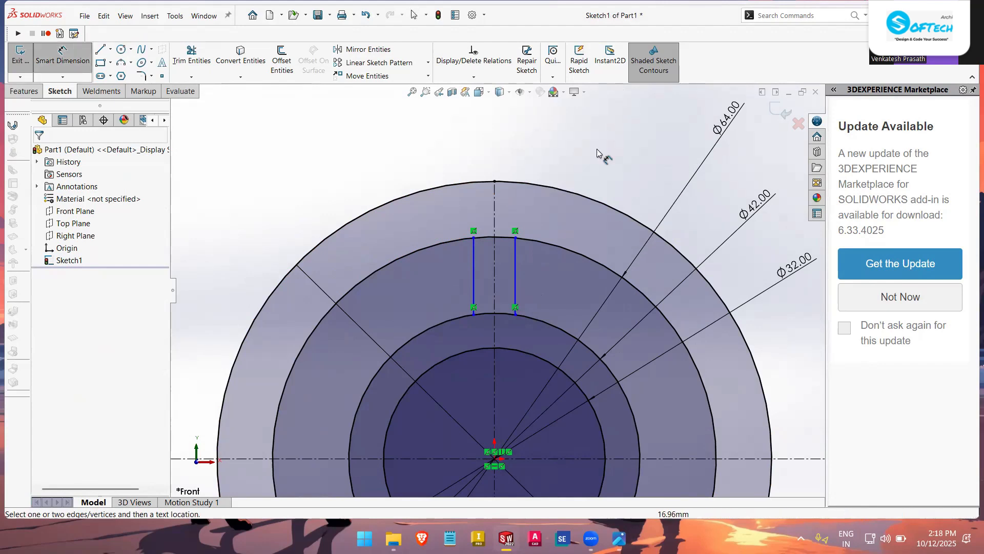
left_click(516, 263)
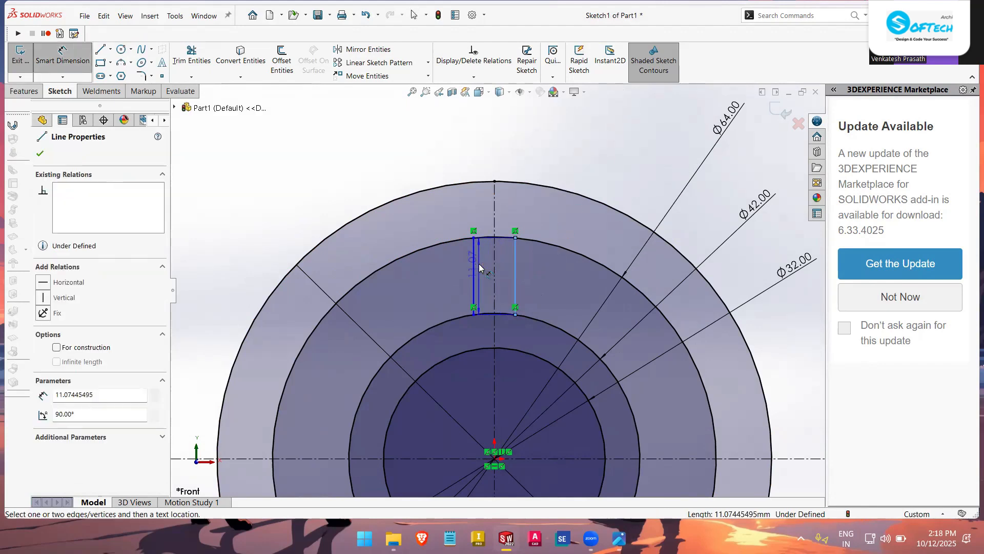
left_click(474, 268)
left_click(498, 152)
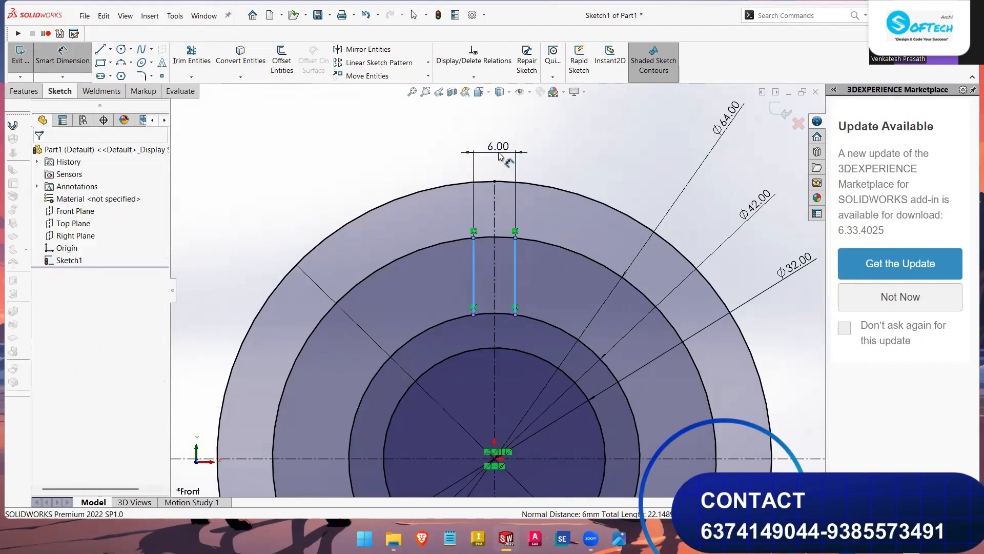
left_click(454, 136)
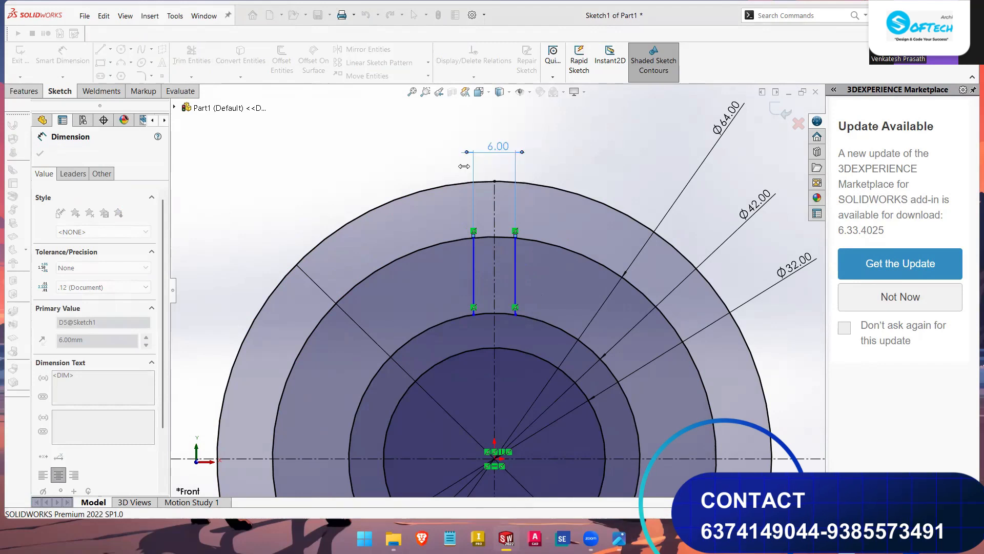
key("Escape")
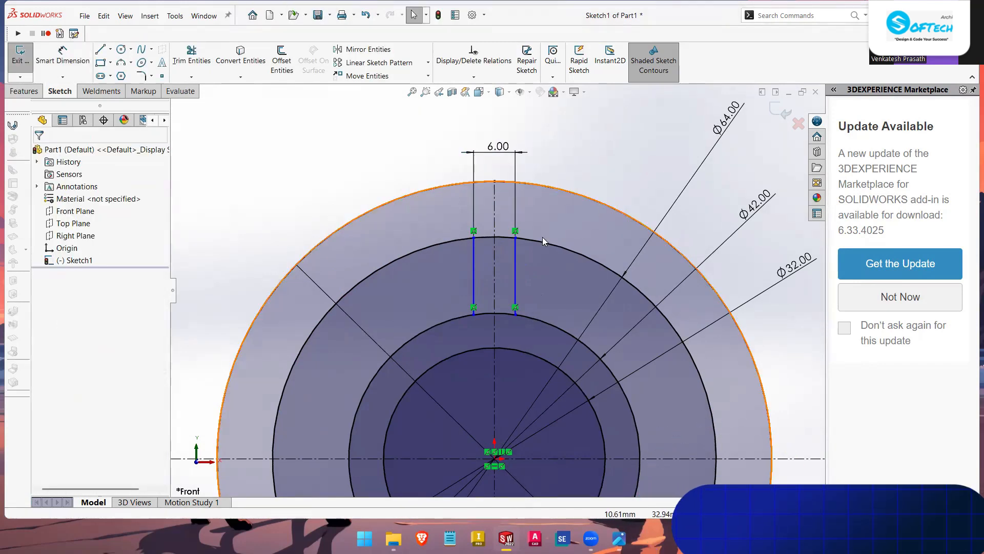
- Create a circular sketch pattern of the two upper spoke lines around the hub centre with 5 equally spaced instances over 360 degrees
scroll(543, 237, "down", 2)
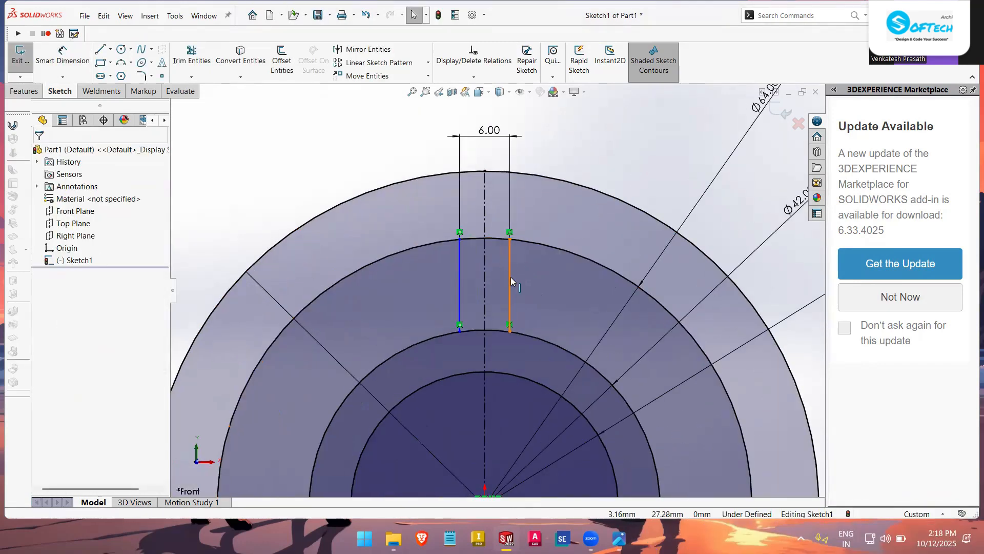
right_click_drag(600, 140, 600, 141)
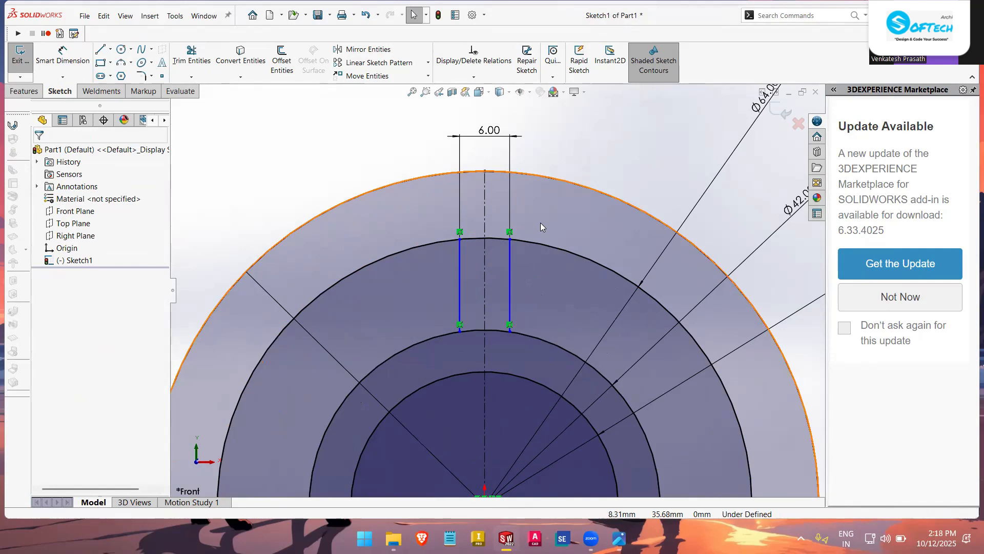
left_click(512, 277)
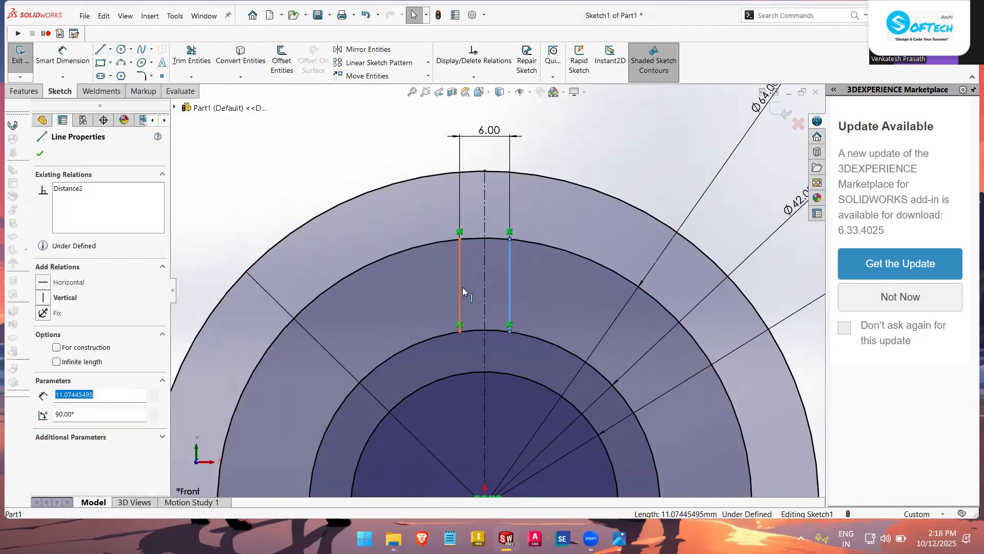
left_click(460, 285, "ctrl")
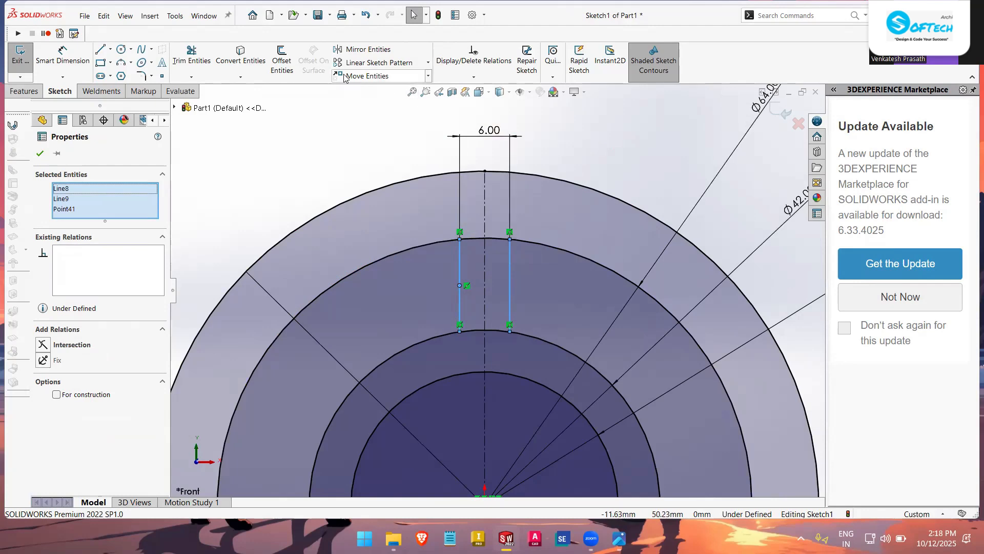
left_click(428, 62)
left_click(397, 90)
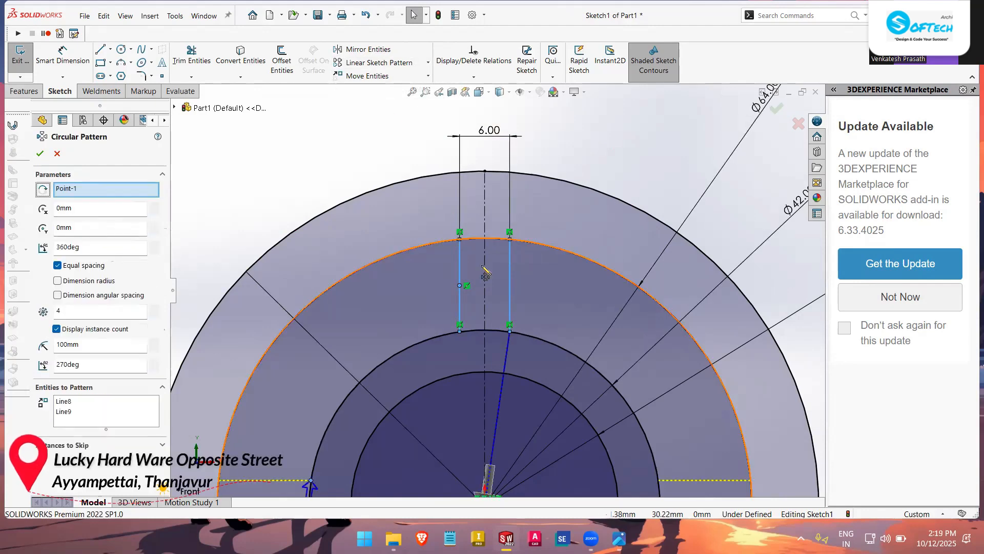
scroll(503, 306, "up", 3)
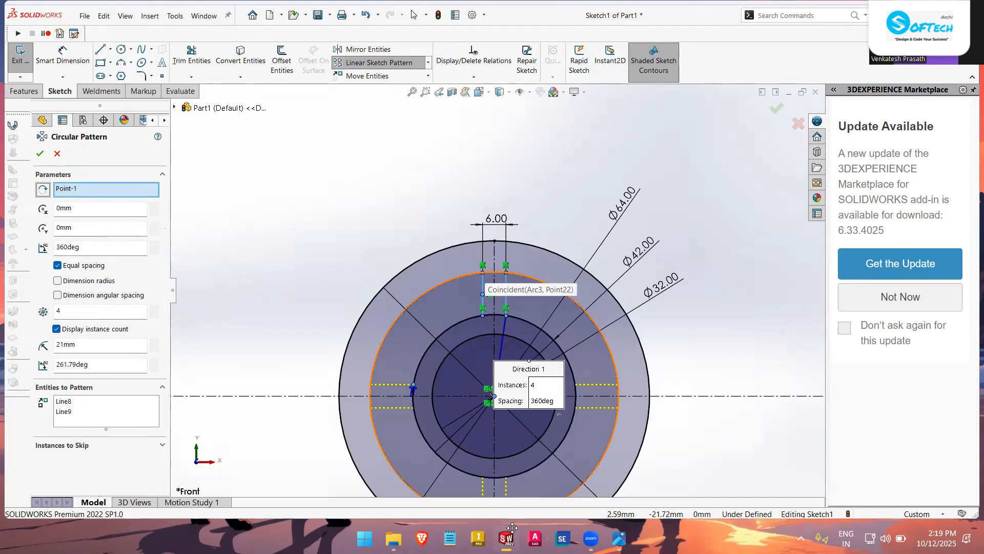
key("alt+Tab")
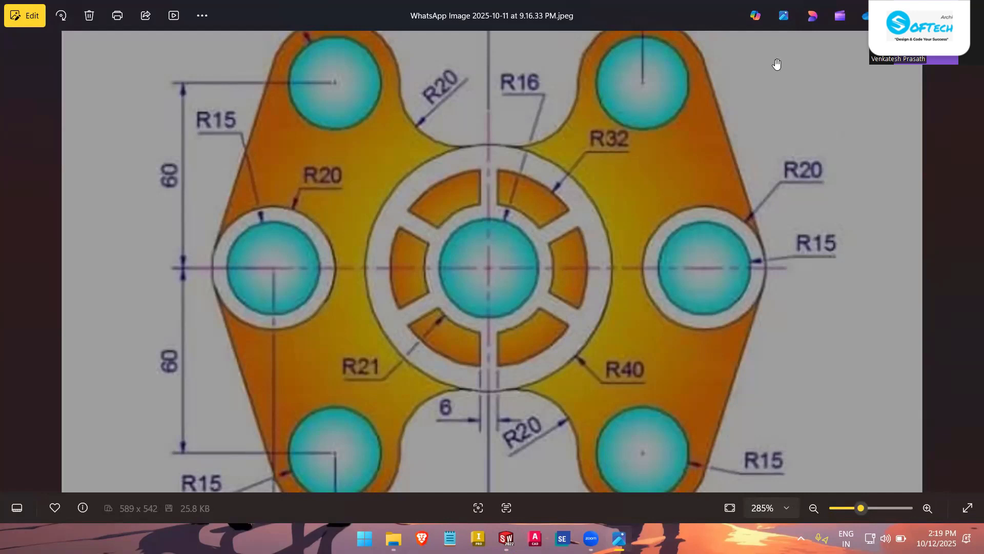
key("alt+Tab")
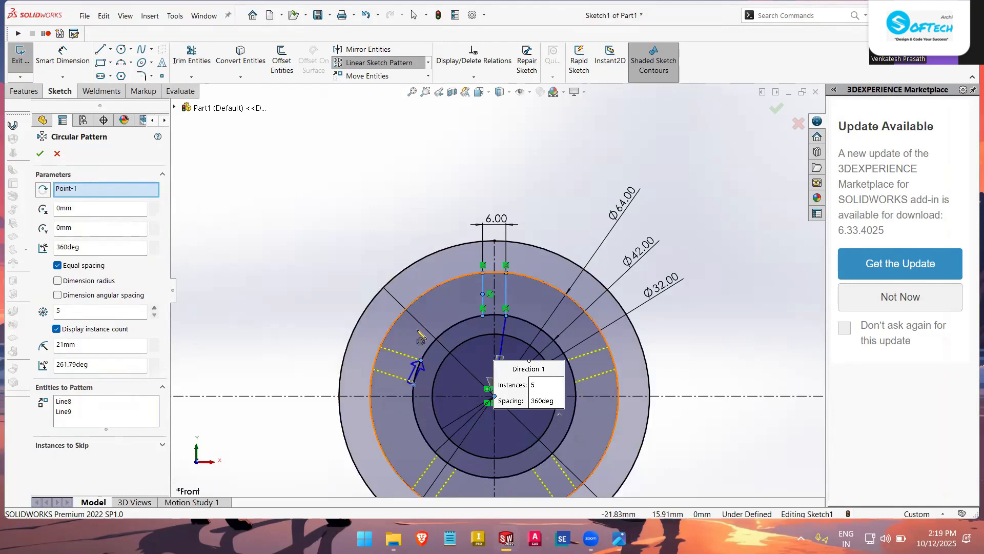
left_click(40, 154)
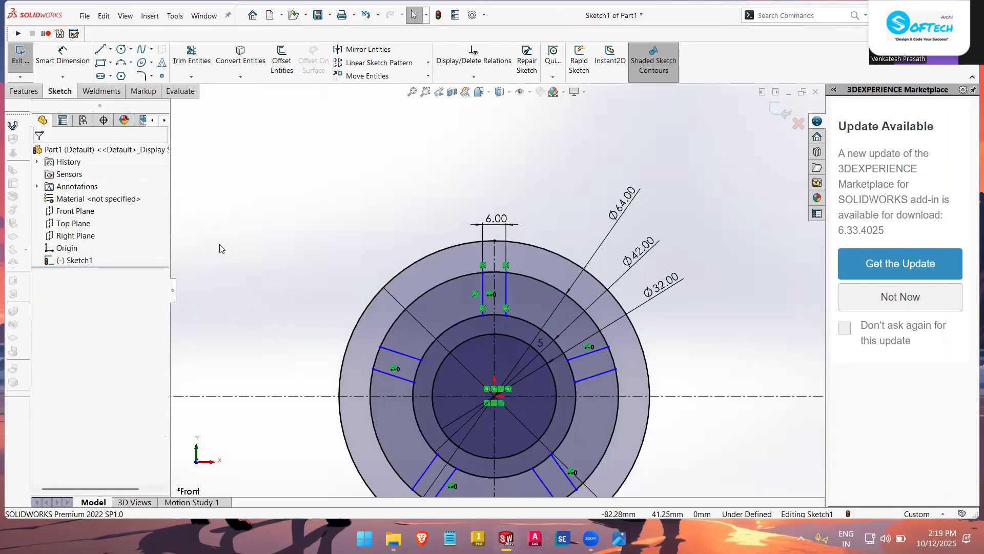
- Trim the 42 mm and 64 mm circle segments that cross the two lower spokes
scroll(526, 349, "up", 3)
scroll(462, 379, "down", 3)
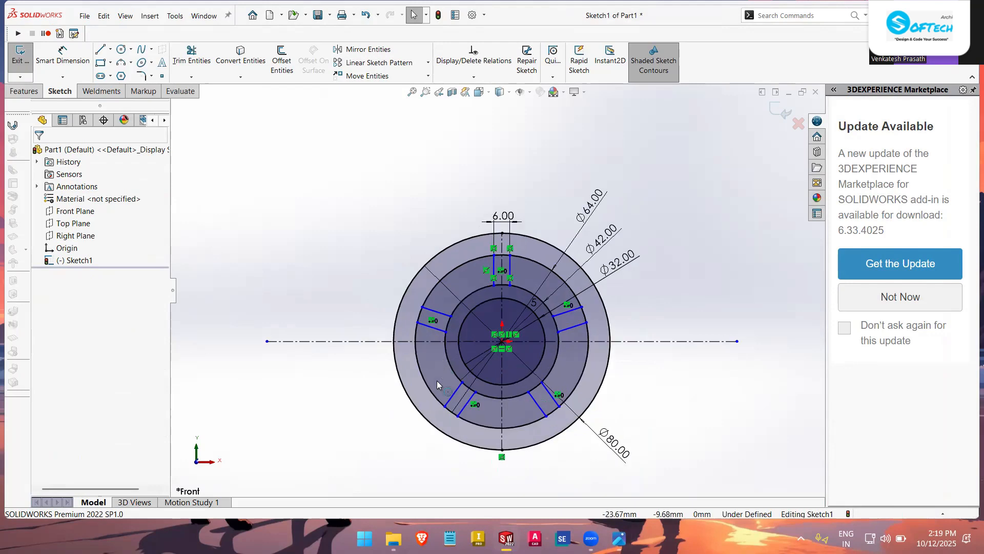
left_click(192, 56)
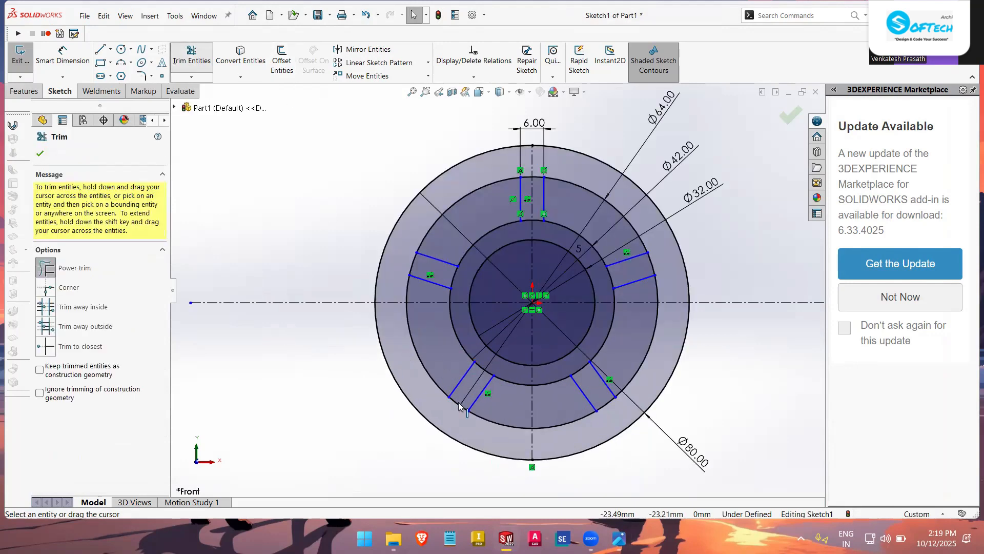
scroll(456, 413, "down", 3)
mouse_move(480, 395)
left_mouse_down()
mouse_move(475, 387)
mouse_move(547, 288)
mouse_move(529, 314)
mouse_move(524, 297)
left_mouse_up()
scroll(524, 297, "up", 3)
left_click_drag(650, 287, 683, 315)
scroll(707, 358, "up", 3)
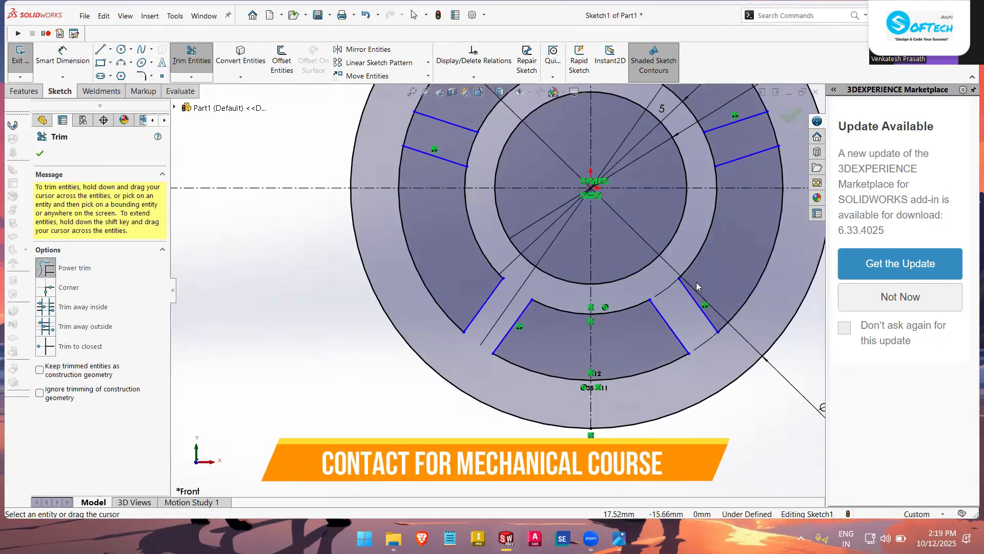
- Trim the 42 mm and 64 mm circle segments that cross the right-hand spoke and the top spoke
scroll(613, 192, "down", 3)
left_click_drag(587, 237, 675, 213)
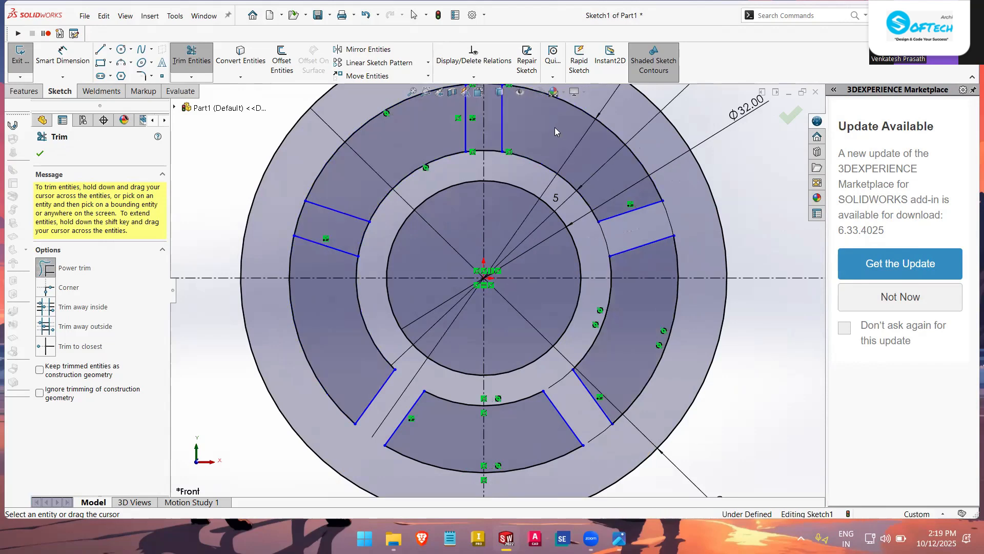
scroll(491, 121, "down", 4)
scroll(491, 122, "up", 4)
scroll(500, 189, "down", 2)
mouse_move(493, 211)
left_mouse_down()
mouse_move(487, 326)
mouse_move(485, 229)
mouse_move(466, 206)
left_mouse_up()
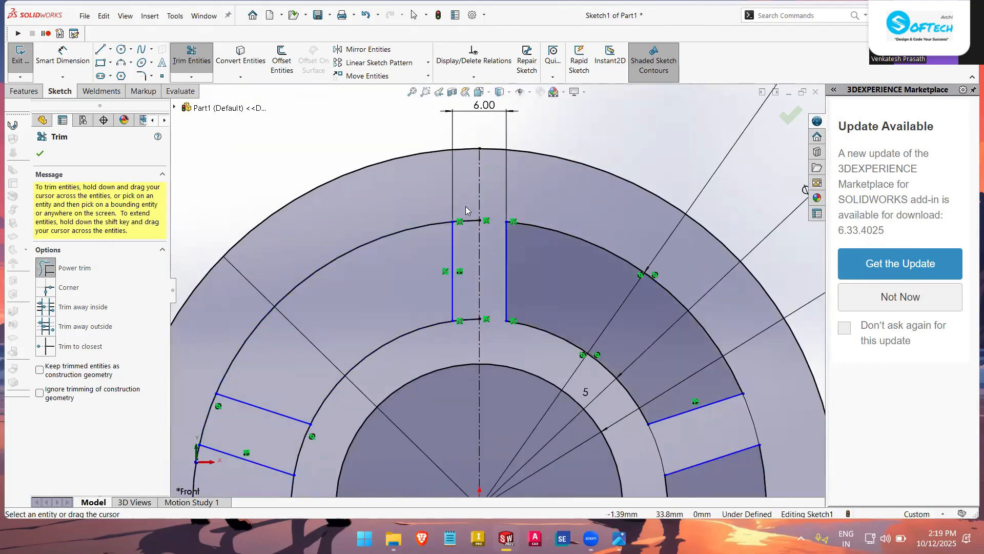
- Trim the 42 mm and 64 mm circle segments that cross the left-hand spoke, and finish trimming
scroll(429, 238, "up", 4)
scroll(432, 338, "down", 1)
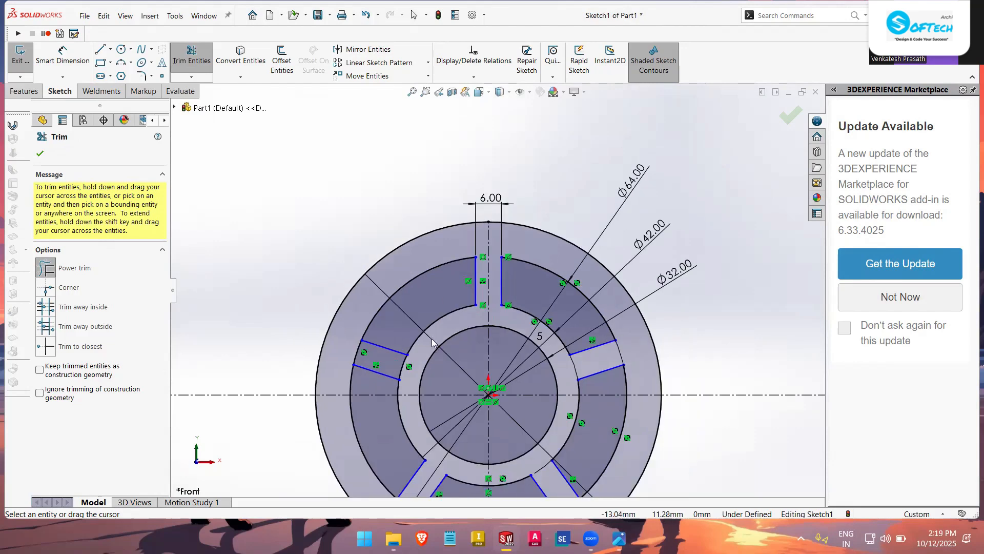
scroll(405, 375, "down", 2)
left_click_drag(430, 360, 336, 317)
scroll(344, 311, "up", 2)
scroll(448, 299, "up", 3)
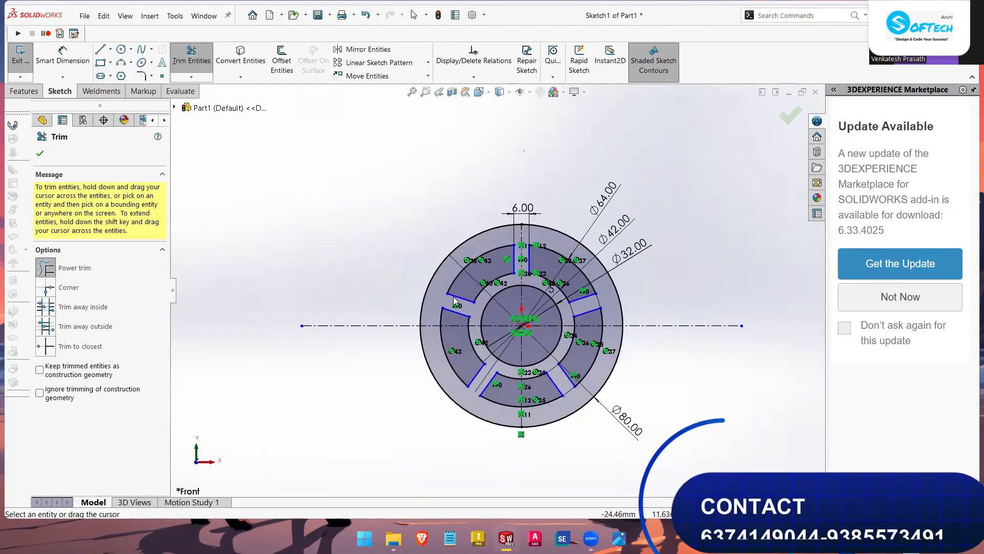
key("Escape")
- Dimension the top spoke's right line 3 mm from the vertical centreline to fully define the spokes
scroll(530, 255, "down", 4)
right_click_drag(572, 158, 571, 97)
left_click(492, 236)
left_click(473, 250)
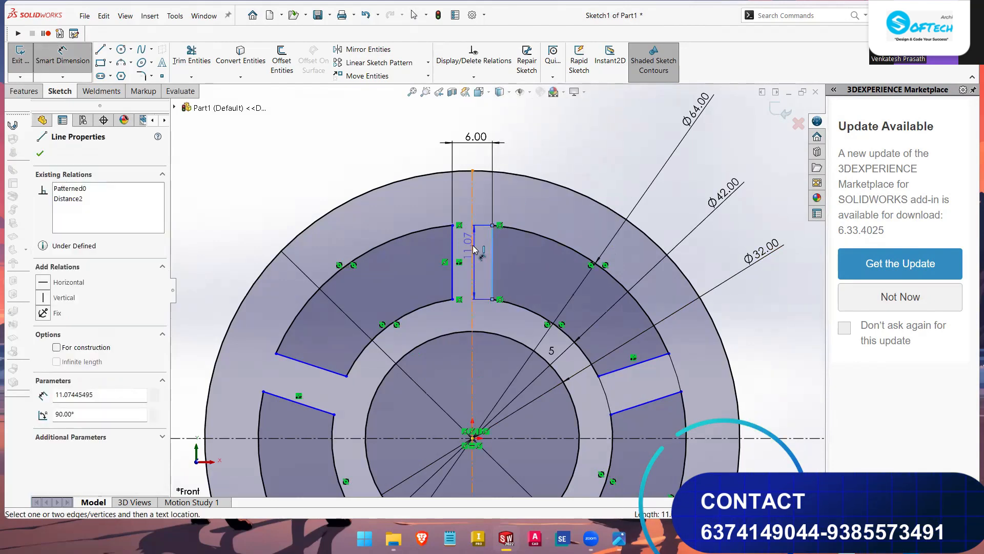
left_click(528, 154)
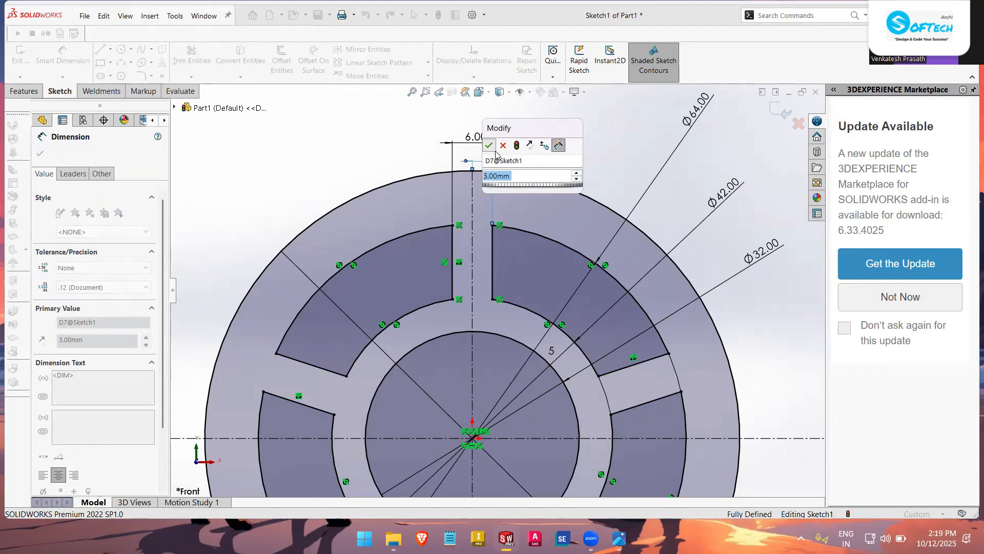
left_click(489, 146)
key("f")
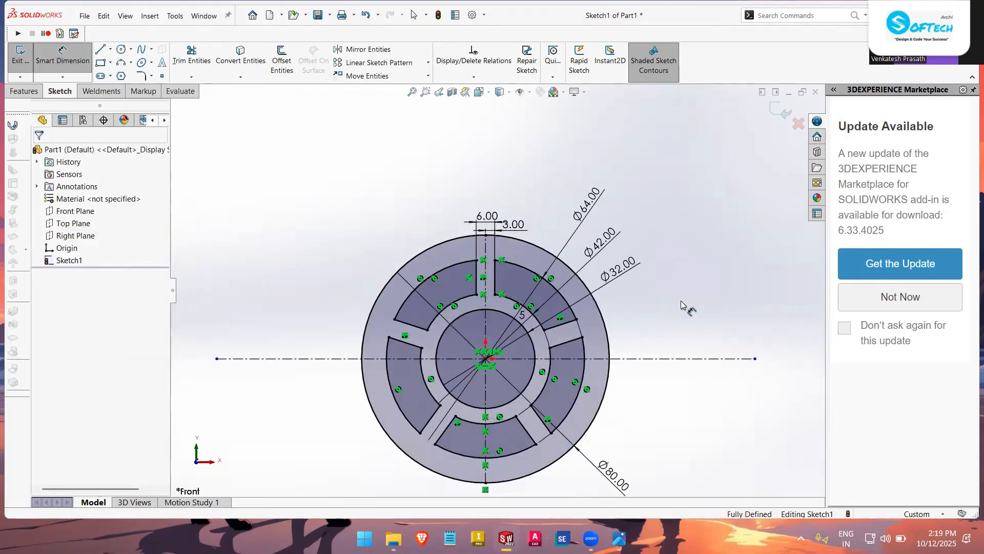
key("Escape")
- Examine the reference image for the radii and positions of the six outer holes, and return to the hub sketch
left_click(620, 538)
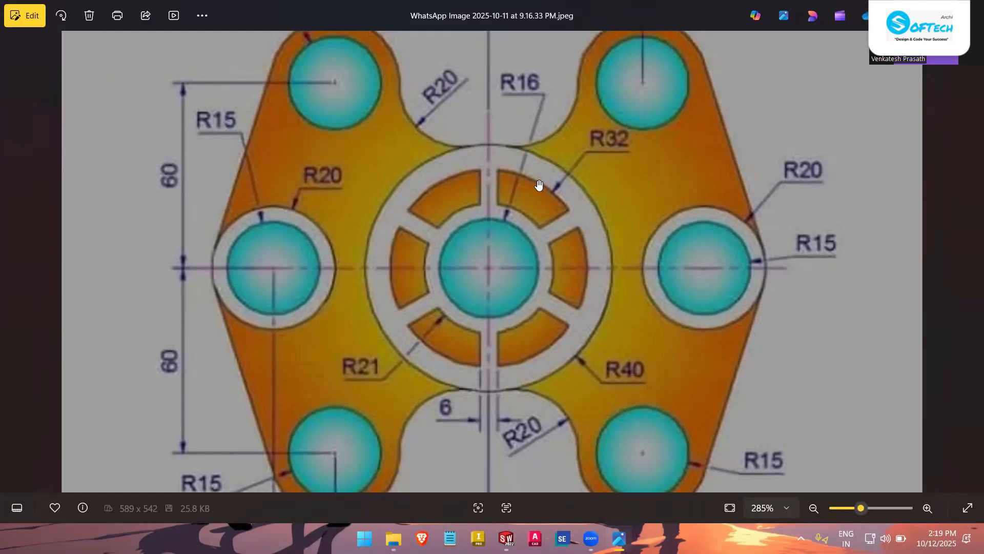
scroll(548, 139, "down", 2)
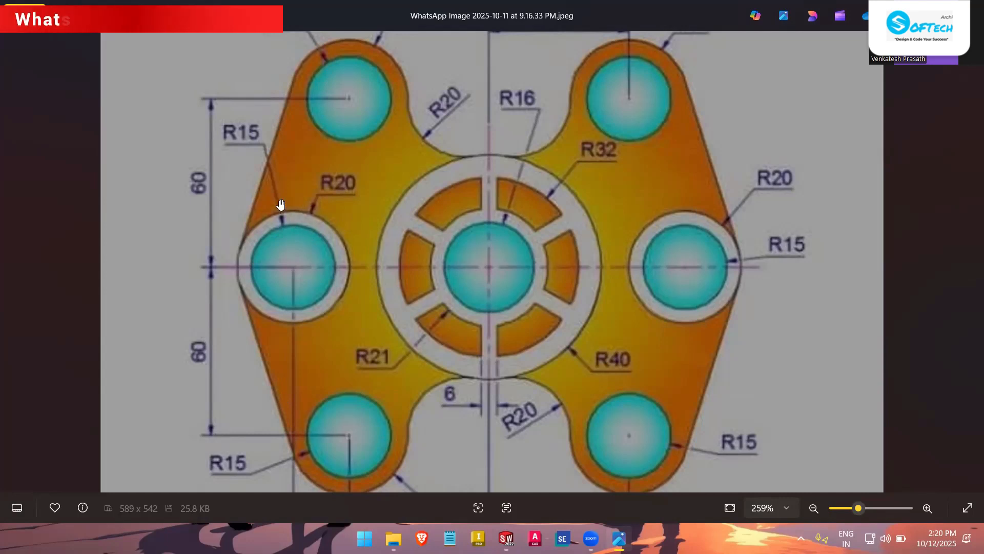
scroll(343, 335, "down", 4)
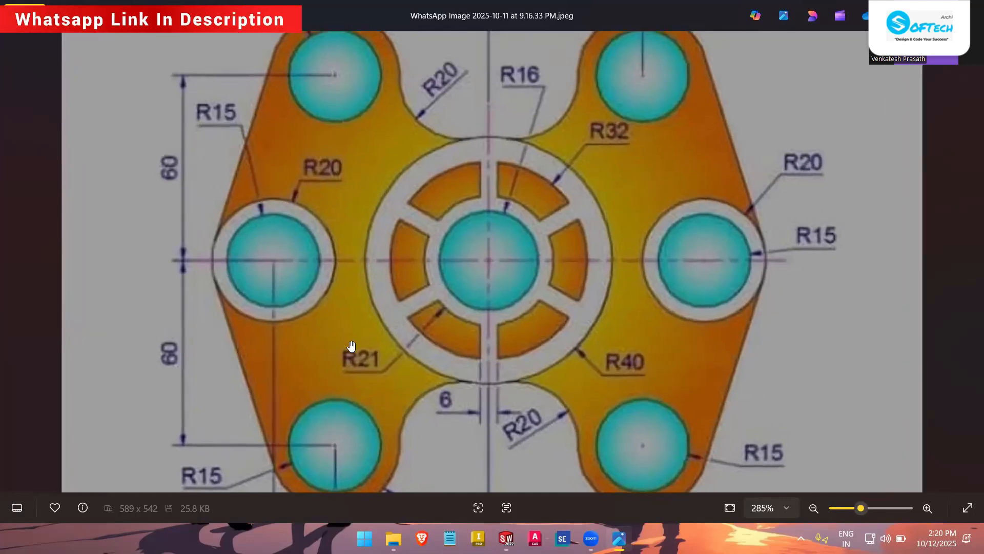
scroll(395, 415, "up", 2)
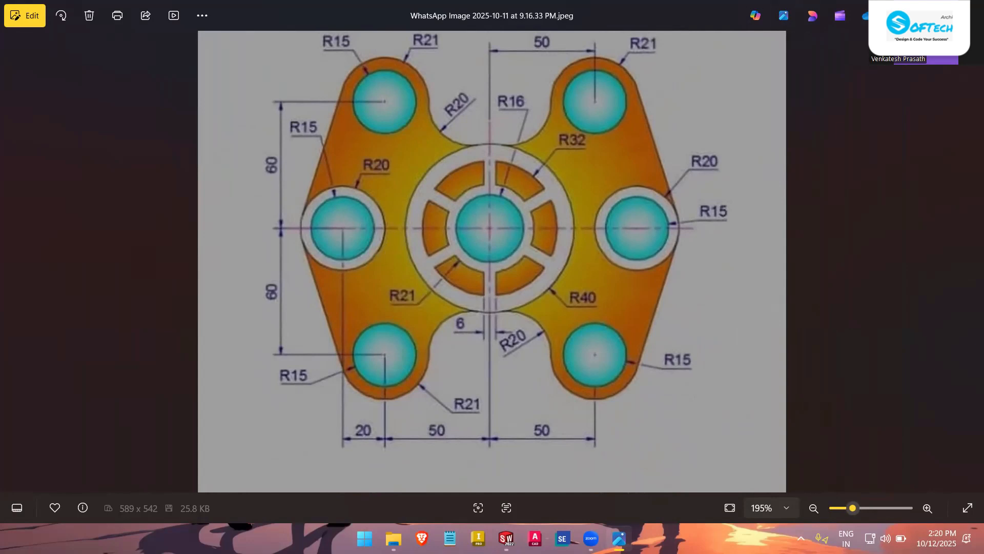
scroll(478, 337, "up", 4)
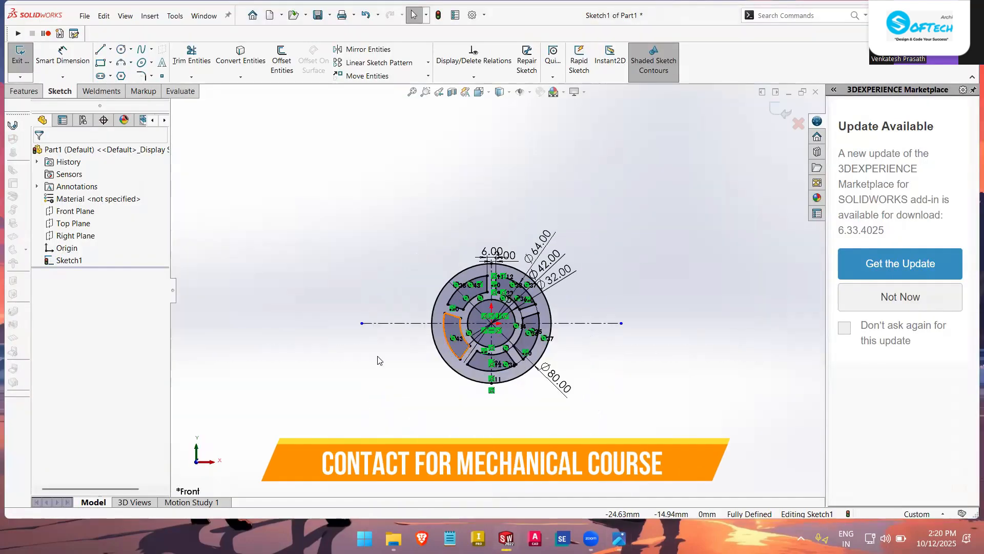
scroll(378, 361, "down", 2)
scroll(453, 275, "up", 3)
scroll(461, 288, "down", 3)
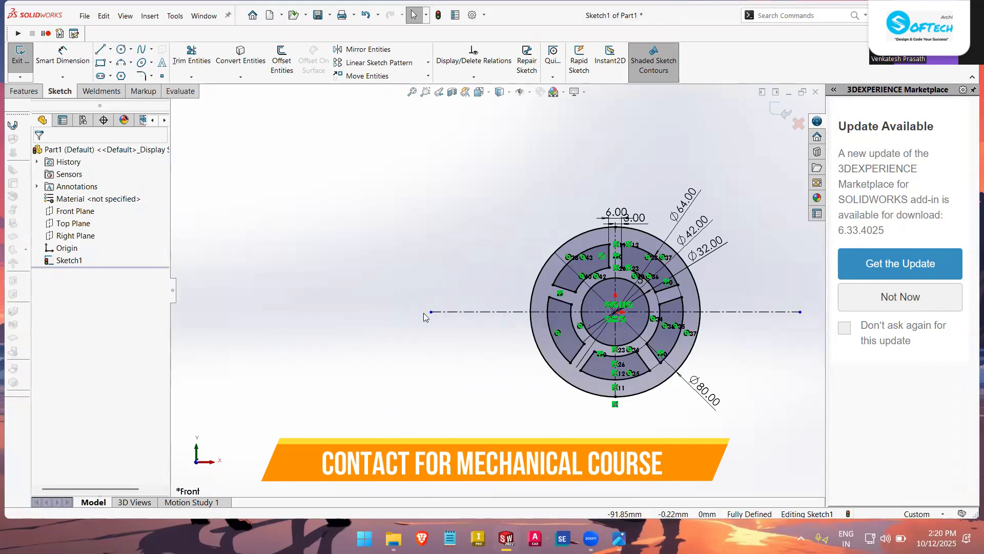
- Extend the horizontal centreline further left and sketch two concentric circles on it left of the hub, with radii of about 18.6 mm and 24.9 mm
left_click_drag(431, 311, 219, 311)
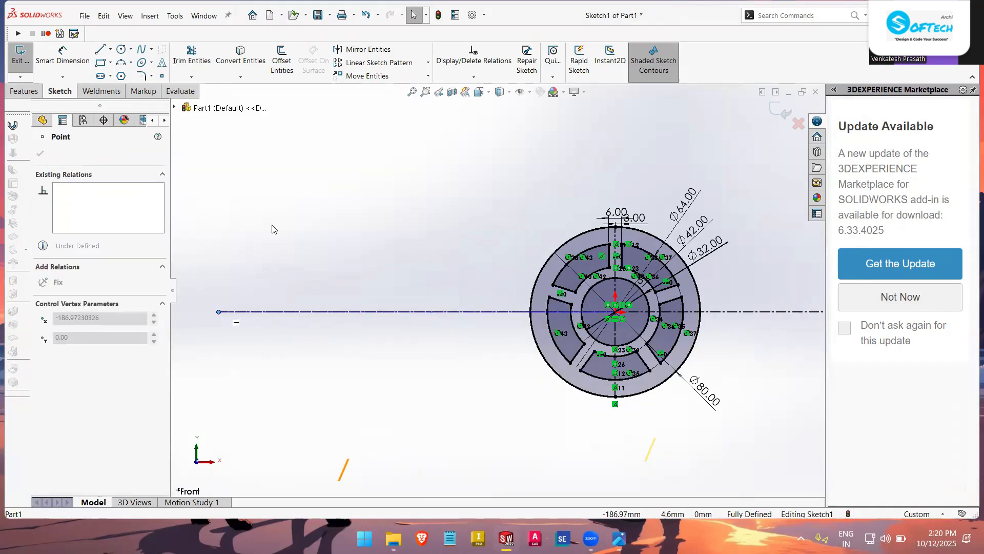
left_click(278, 222)
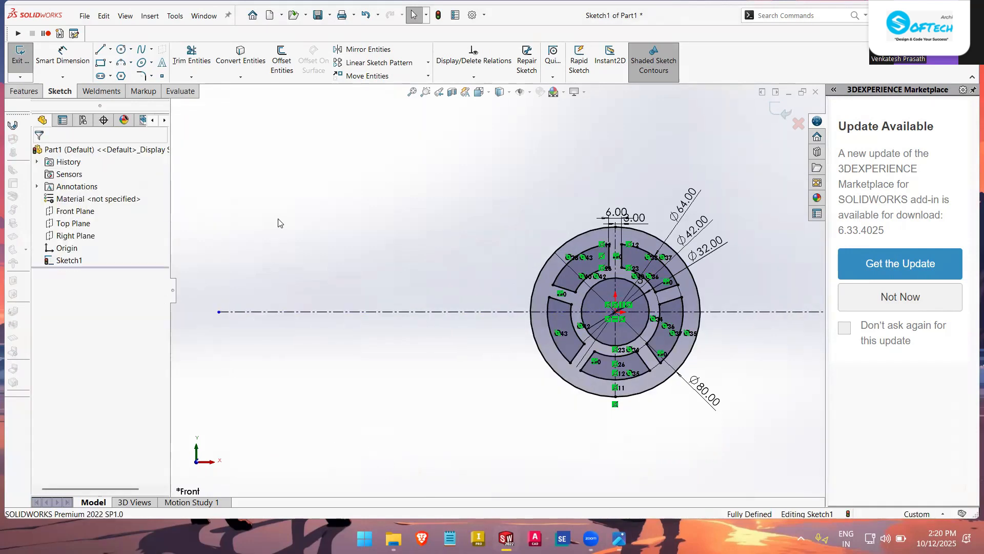
left_click(121, 50)
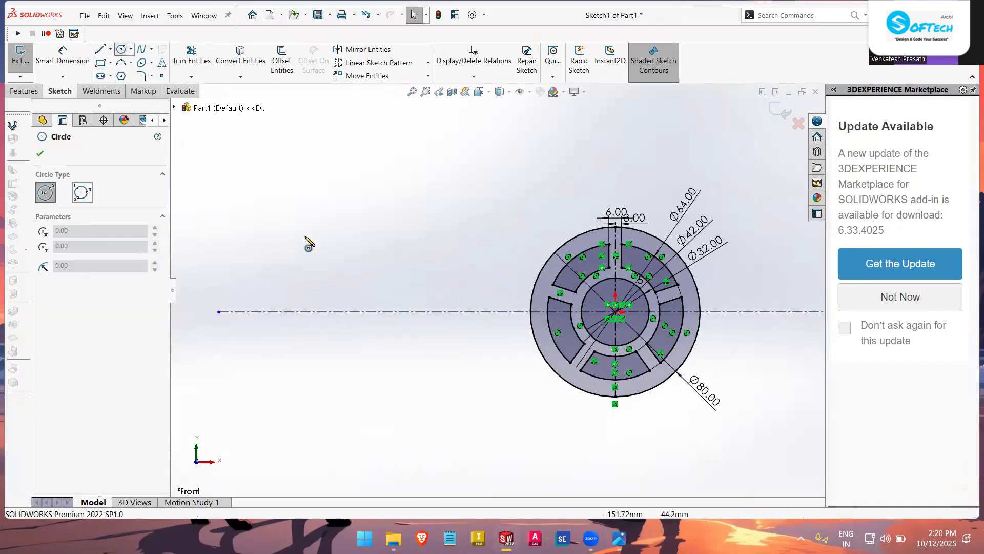
left_click(358, 311)
left_click(377, 333)
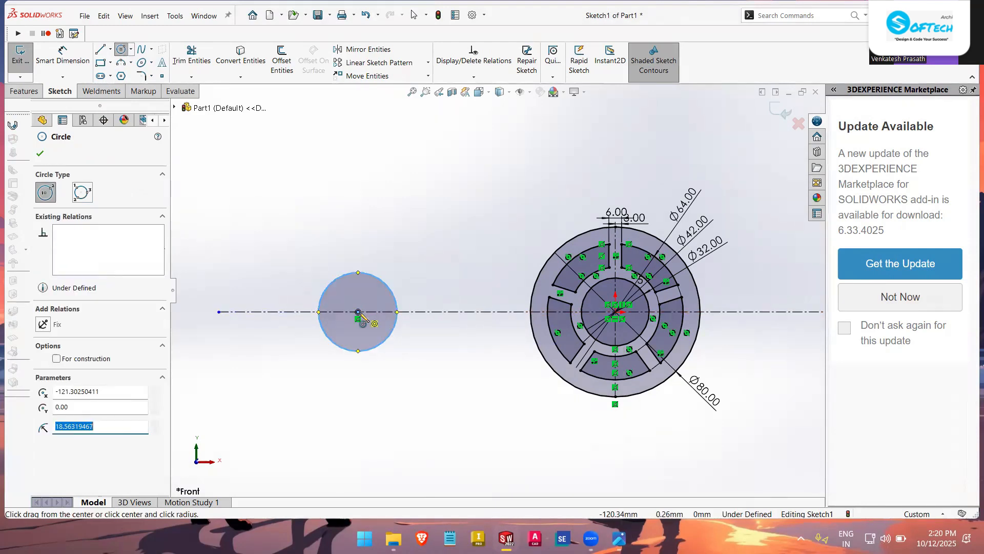
left_click(406, 339)
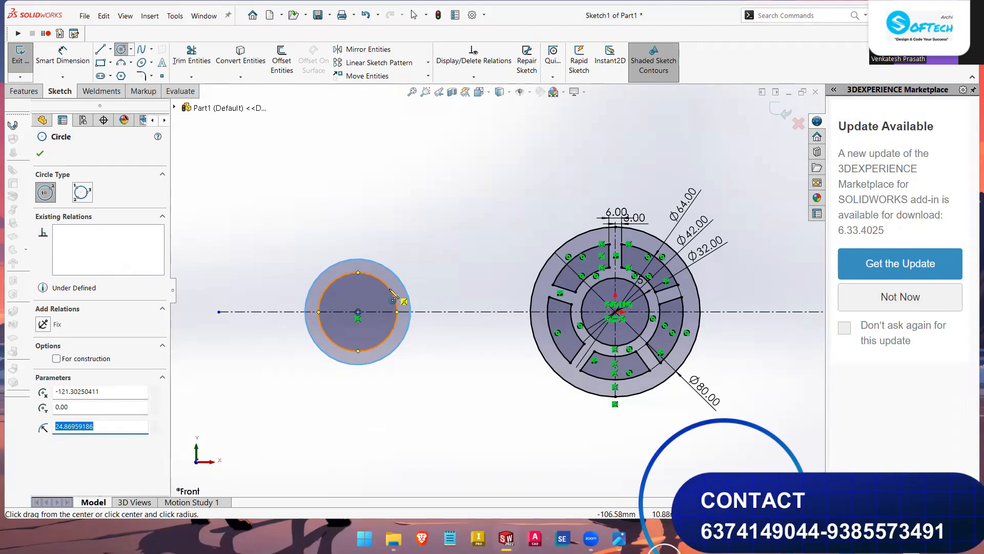
- Dimension the smaller drawn circle left of the hub at 40 mm diameter and the larger drawn one at 30 mm
right_click_drag(434, 226, 429, 149)
left_click(398, 308)
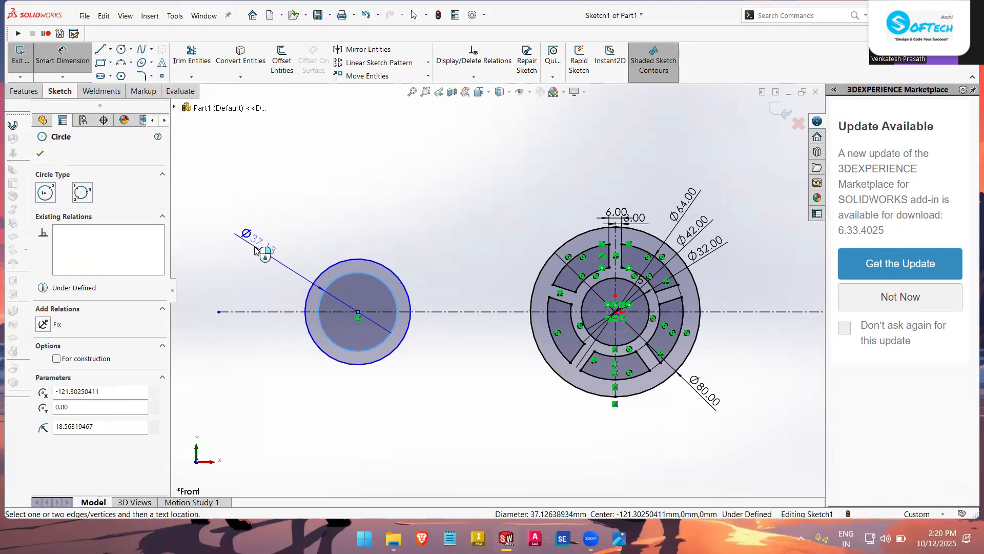
left_click(255, 250)
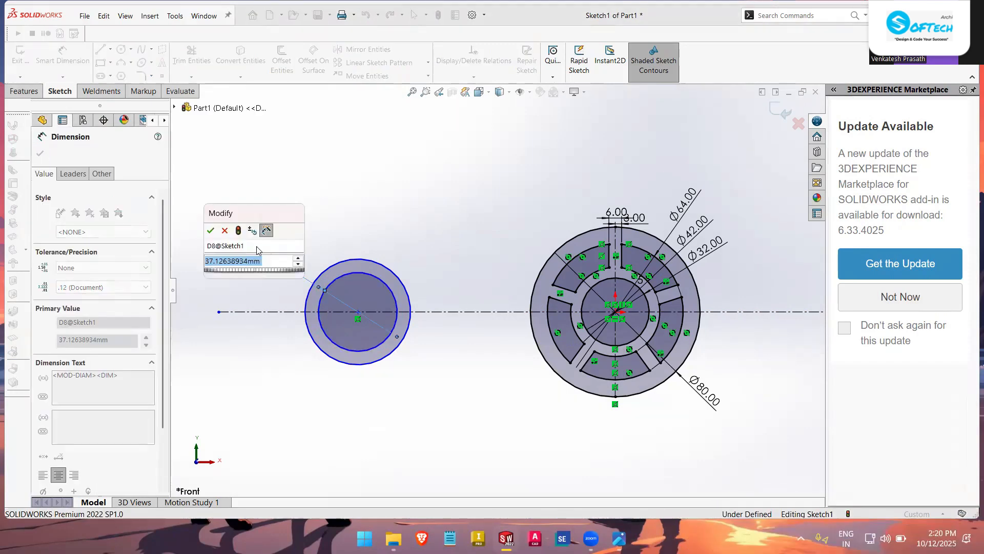
type("20*4")
key("BackSpace")
type("2")
key("Return")
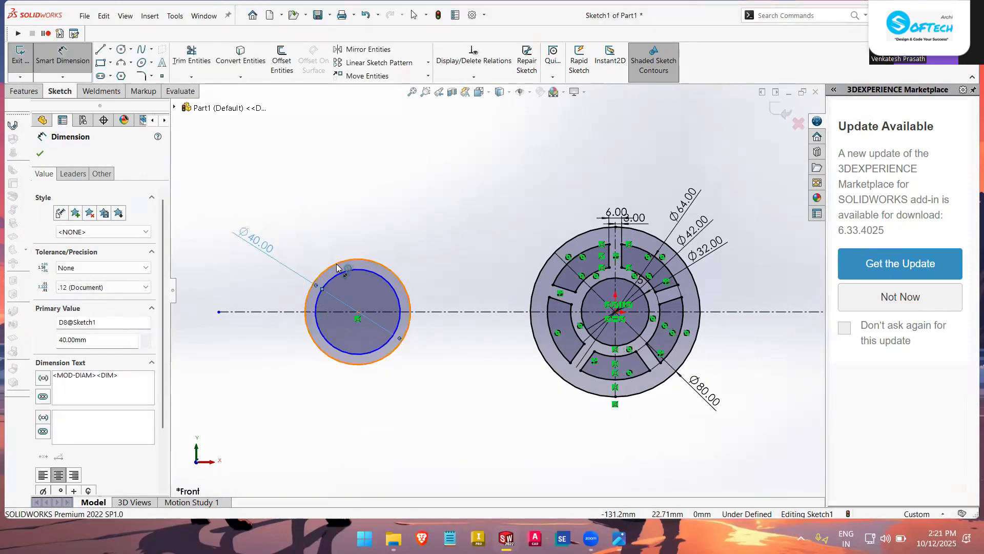
left_click(338, 264)
left_click(304, 216)
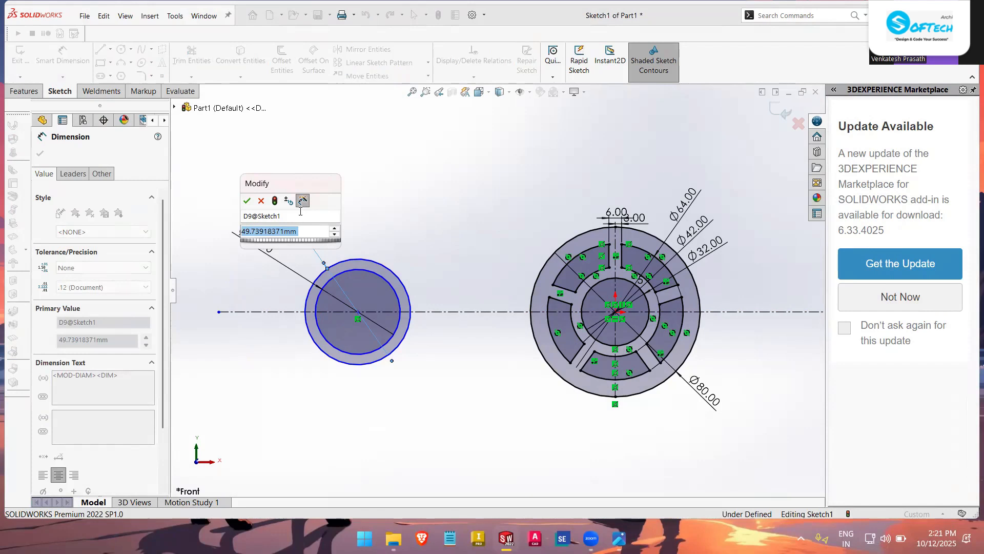
type("50")
key("Return")
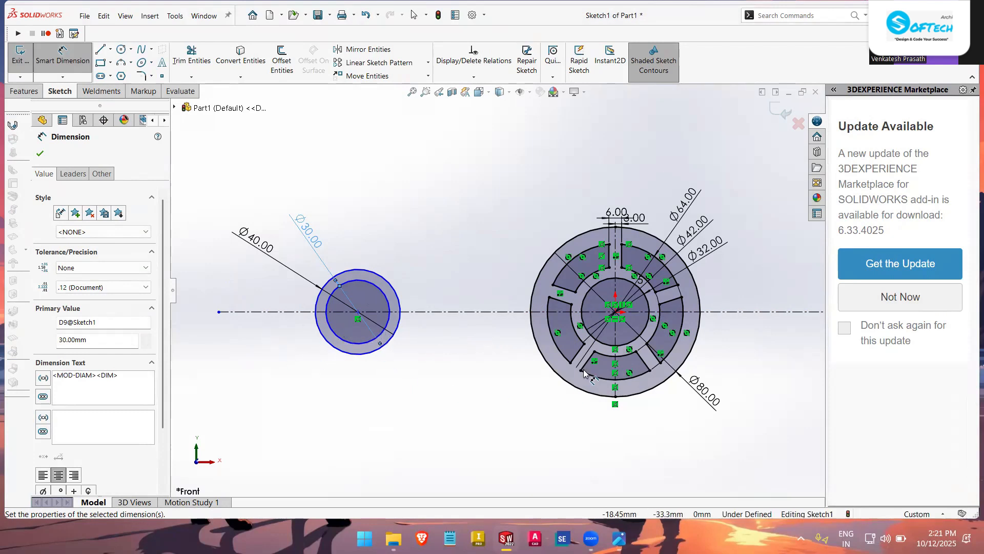
- Dimension the left circles' centre 70 mm from the vertical centreline, checking the spacing in the reference image
left_click(617, 342)
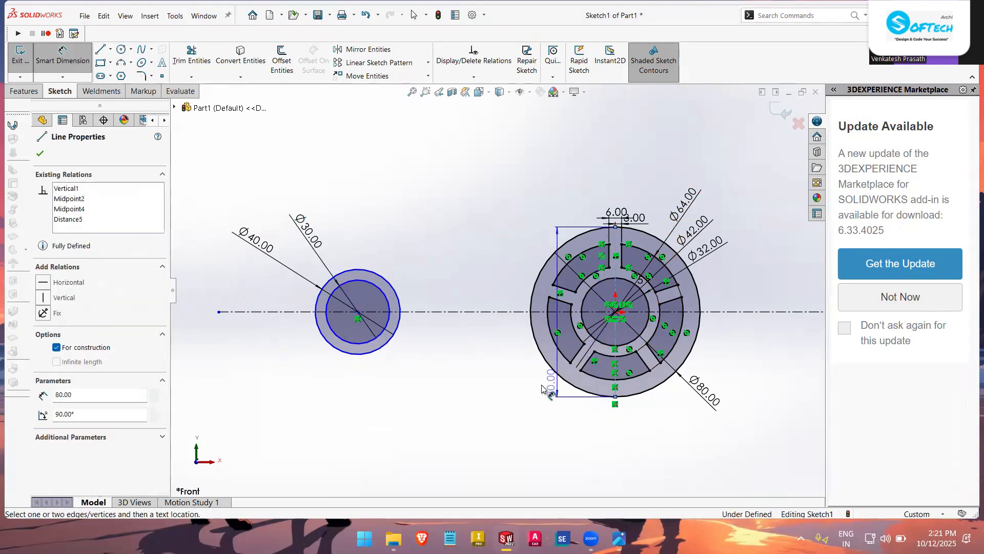
left_click(358, 312)
left_click(441, 426)
mouse_move(619, 538)
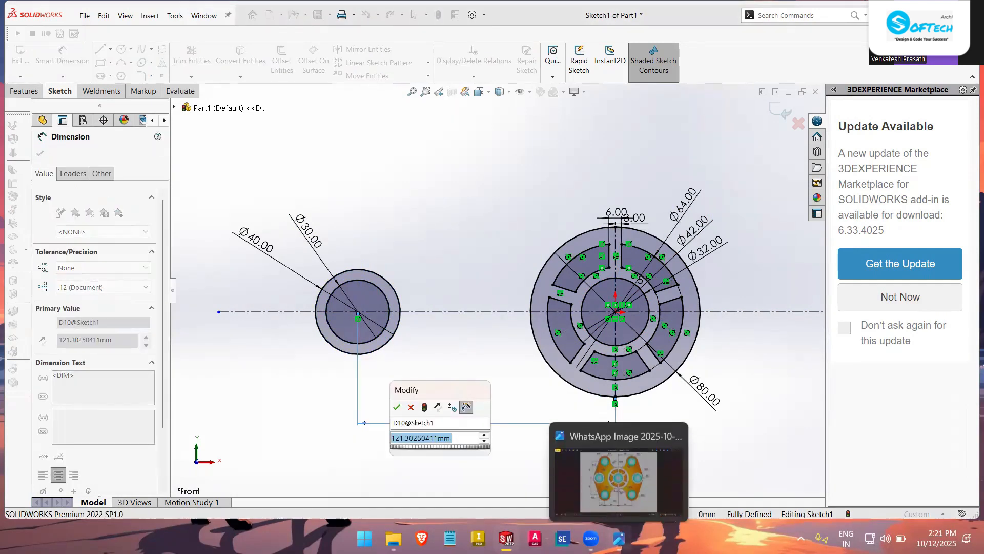
left_click(648, 441)
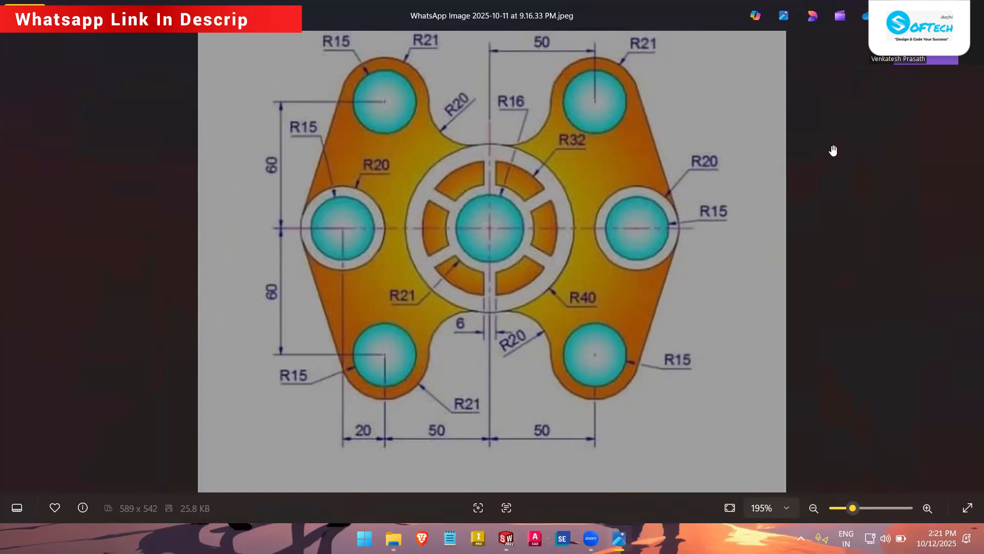
left_click(619, 538)
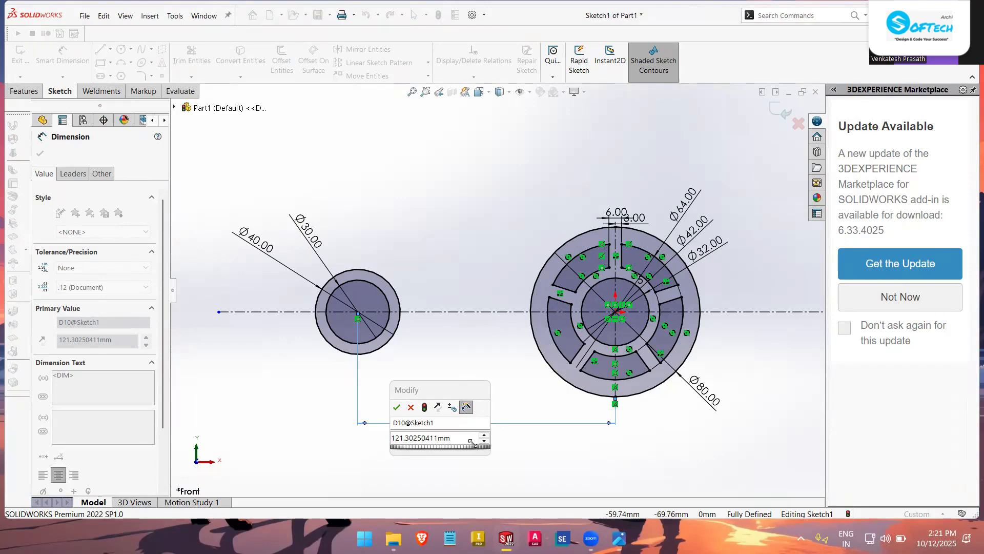
double_click(435, 438)
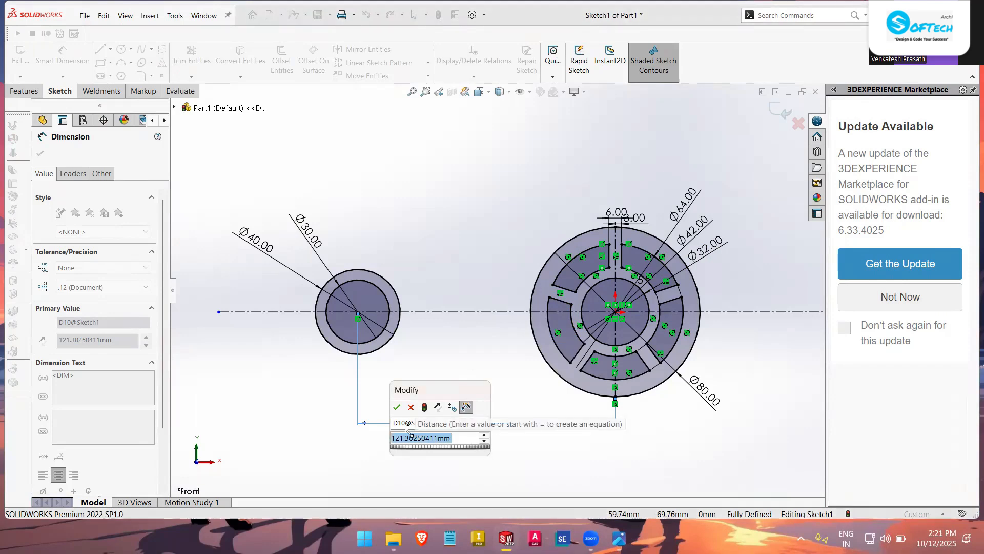
type("12")
key("Escape")
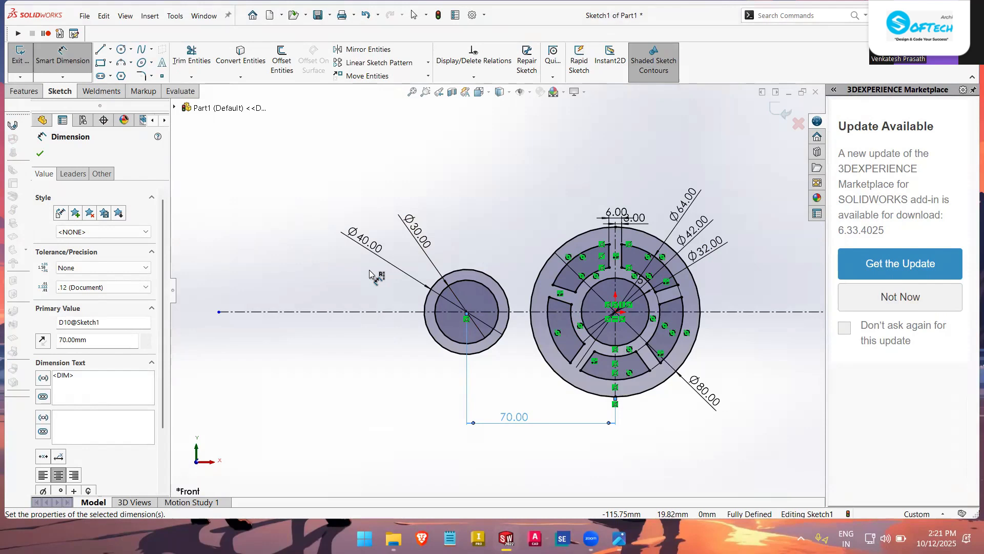
- Check the outer holes in the reference image again and move the 70 mm dimension above the circles
scroll(457, 405, "up", 3)
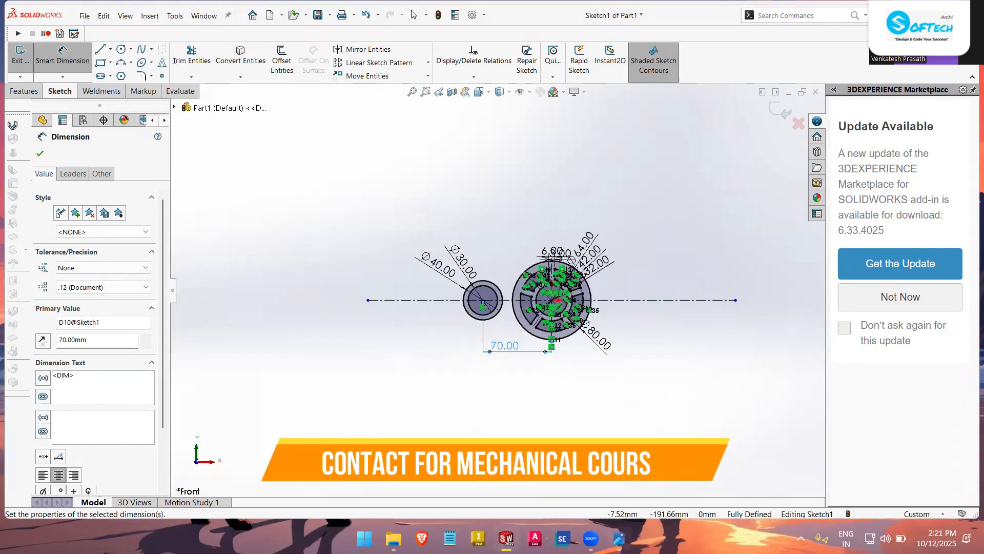
key("alt+Tab")
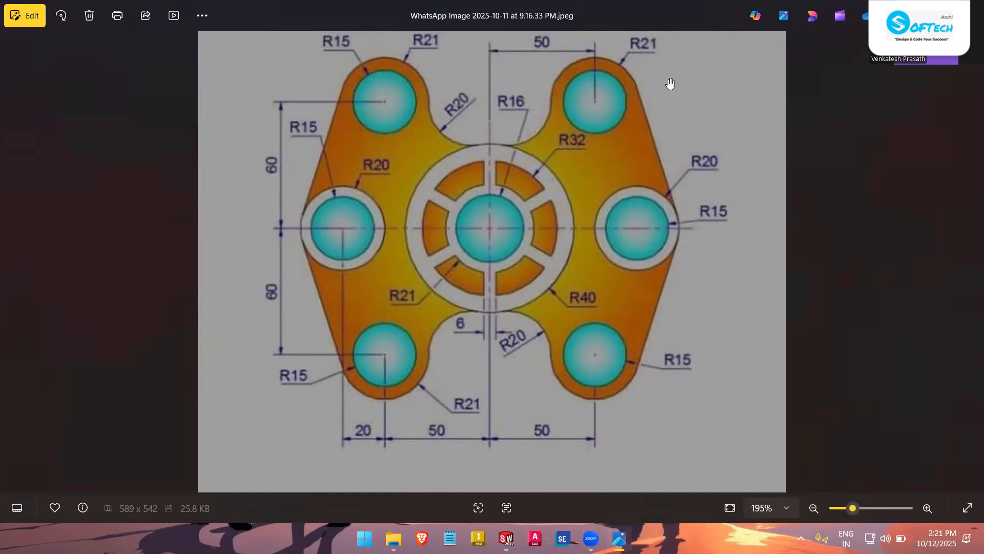
key("alt+Tab")
scroll(501, 370, "down", 3)
key("Escape")
mouse_move(531, 331)
left_mouse_down()
mouse_move(532, 456)
mouse_move(575, 172)
mouse_move(551, 93)
left_mouse_up()
left_click(496, 337)
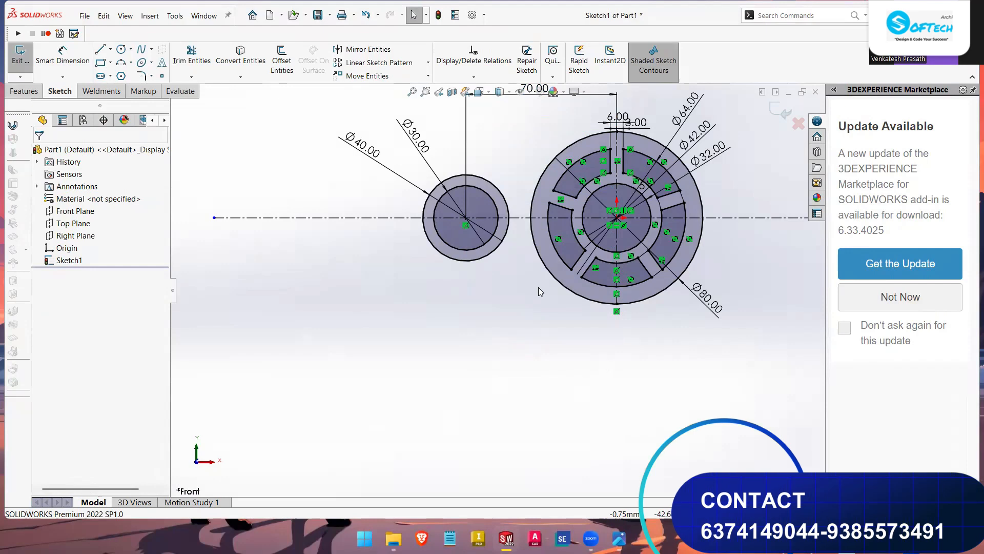
- Sketch two concentric circles below and left of the hub, about 27 mm and 43 mm in diameter
left_click(121, 49)
left_click(493, 349)
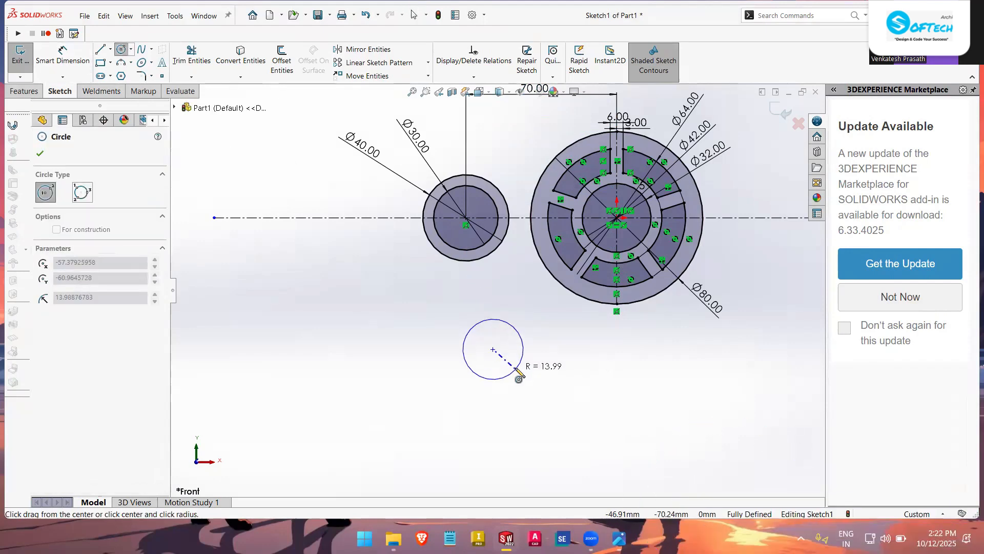
left_click(513, 370)
left_click(493, 349)
left_click(526, 382)
- Dimension the lower-left circles with diameters of 30 mm for the inner and 42 mm for the outer one
right_click_drag(535, 383, 510, 311)
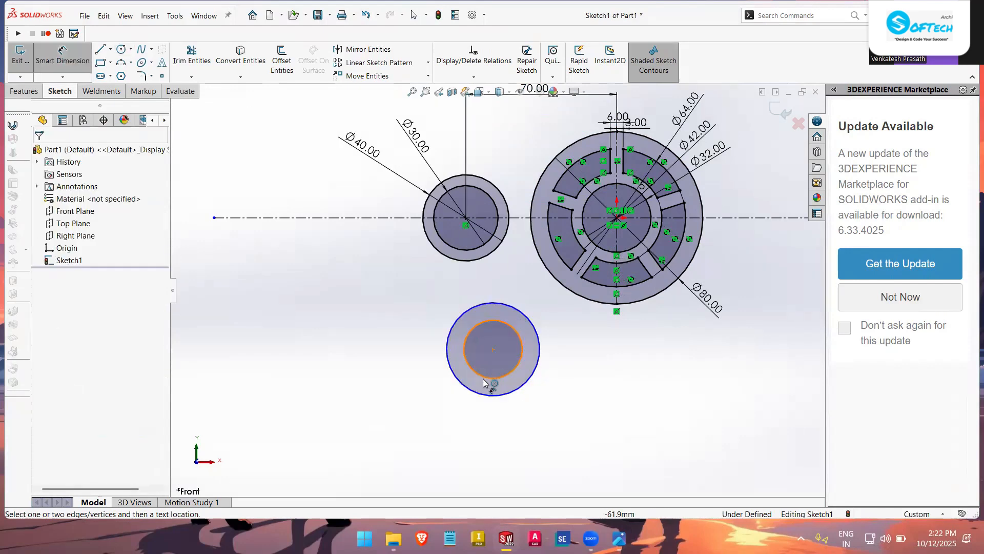
left_click(486, 378)
left_click(433, 417)
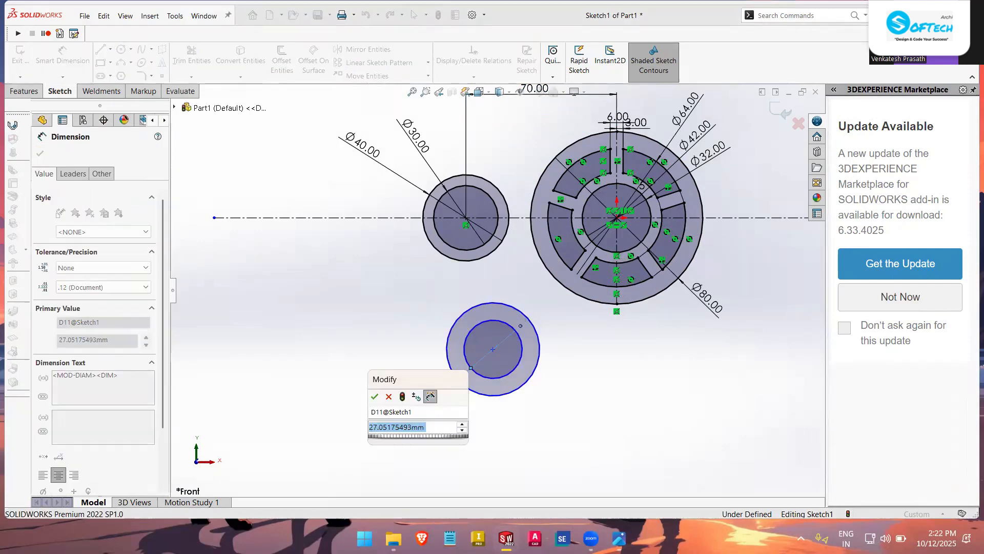
type("30")
key("Return")
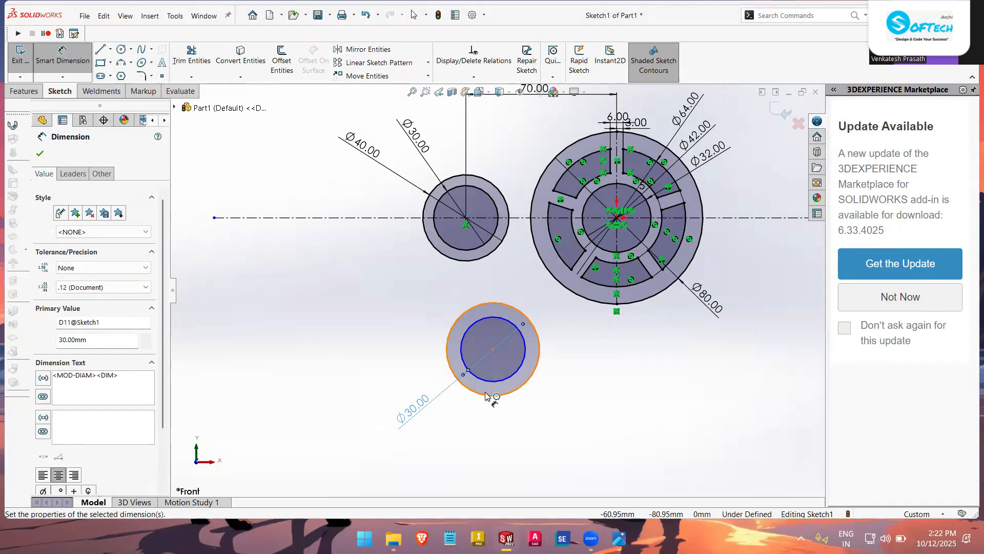
left_click(491, 396)
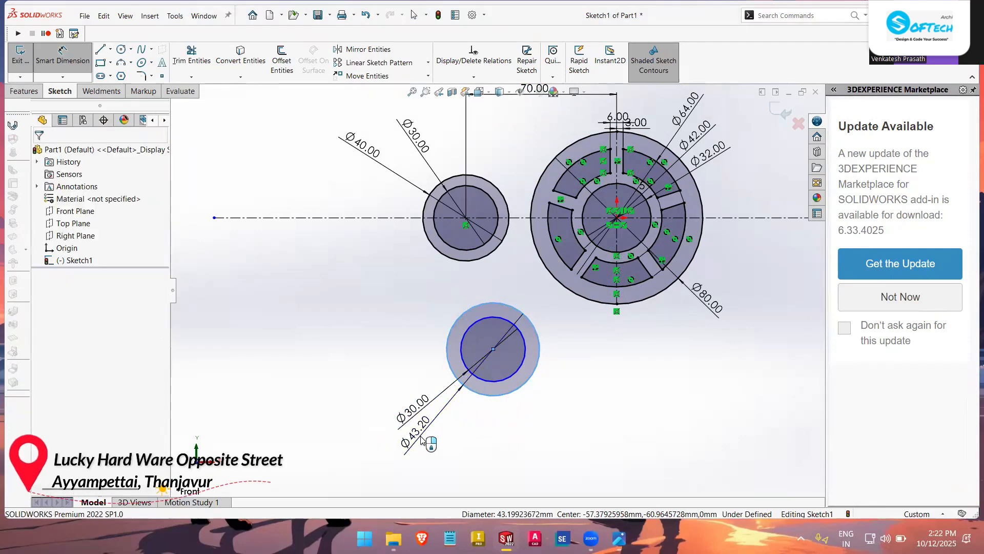
left_click(420, 440)
type("4")
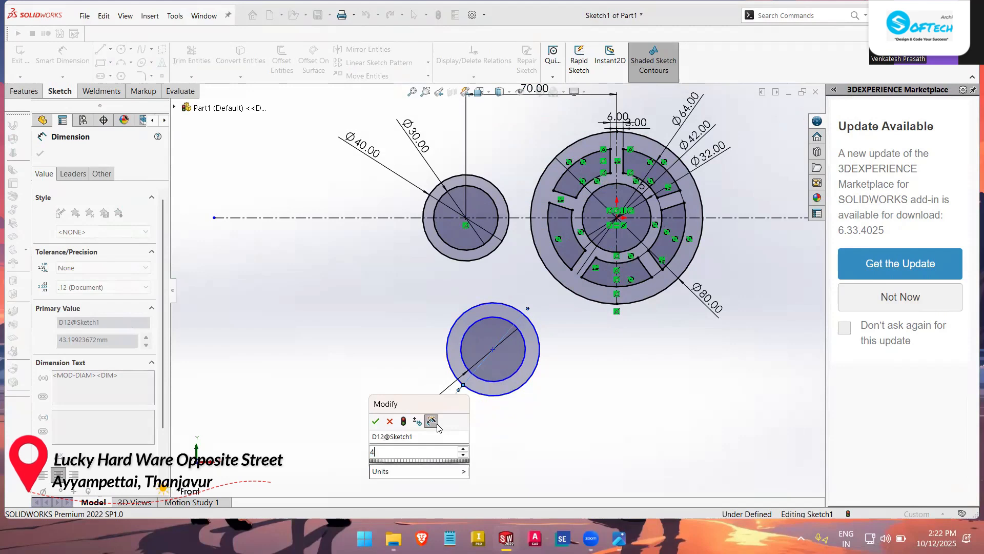
type("2")
key("Return")
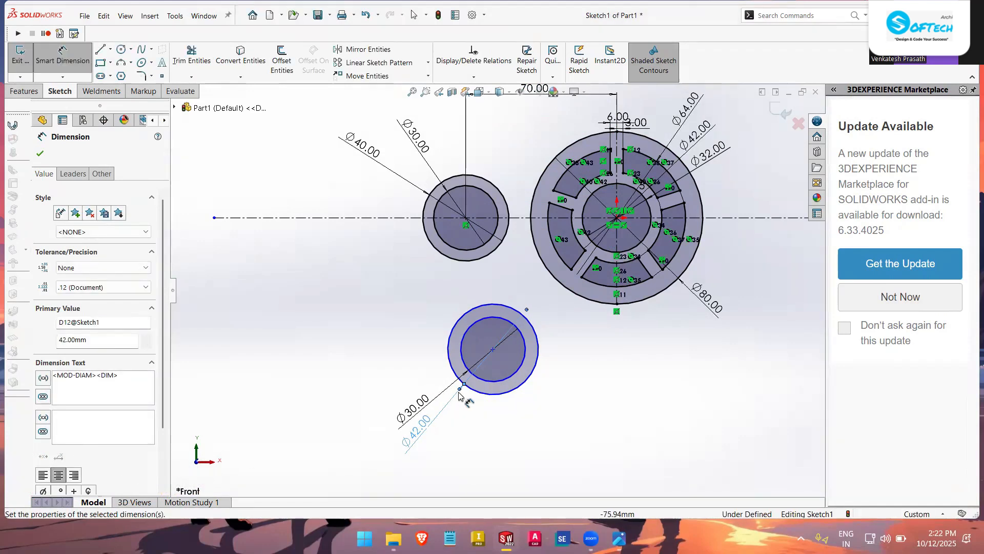
- Dimension the lower-left circles' centre 60 mm below the horizontal centreline
left_click(405, 218)
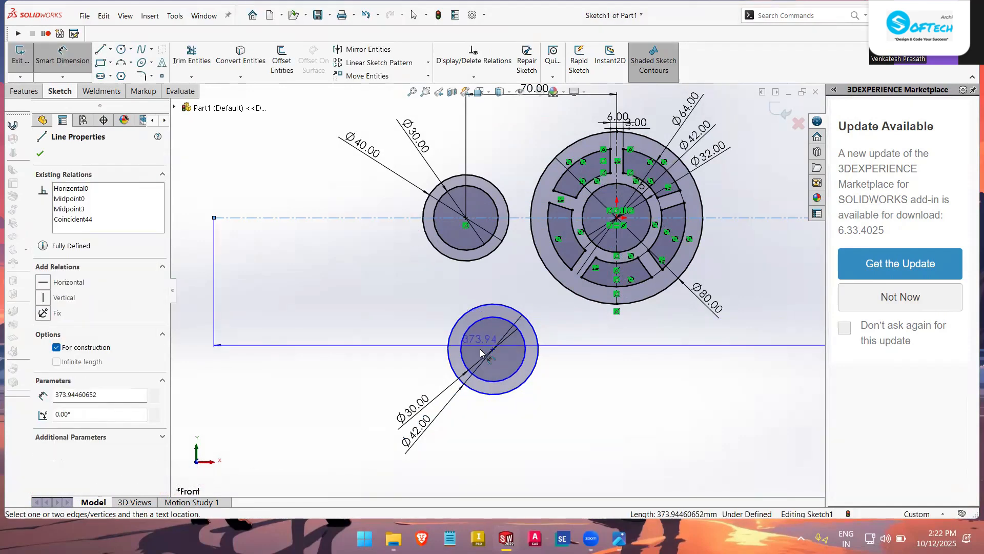
left_click(493, 350)
left_click(257, 307)
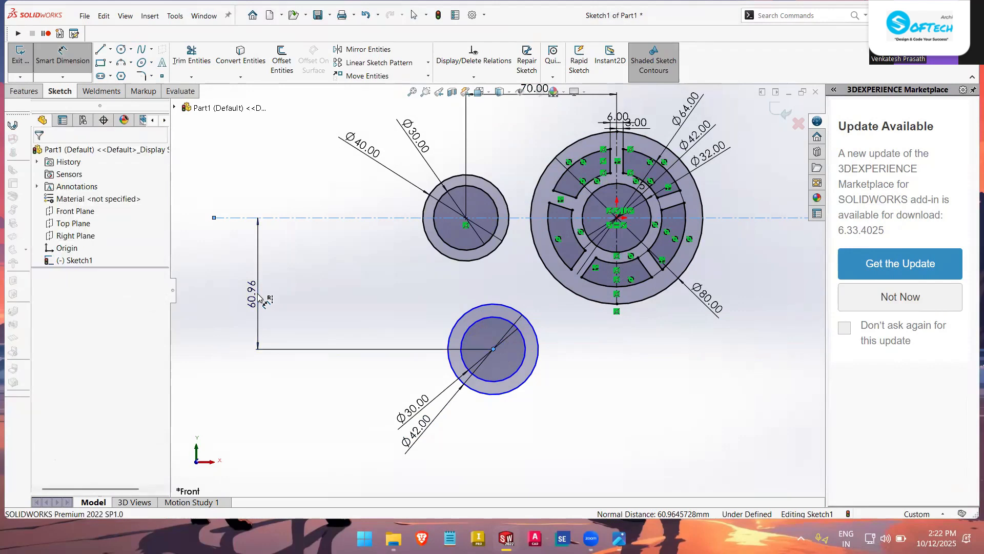
type("60")
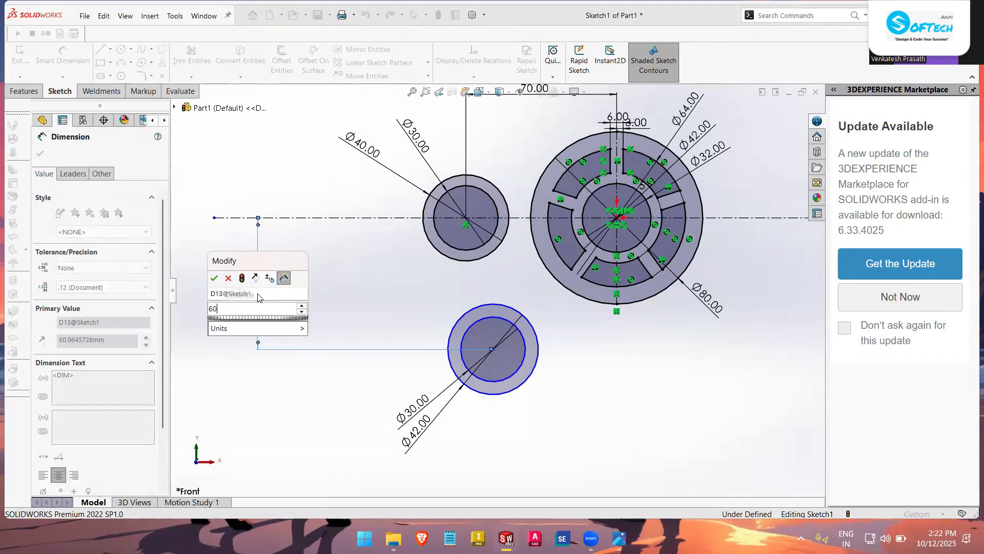
key("Return")
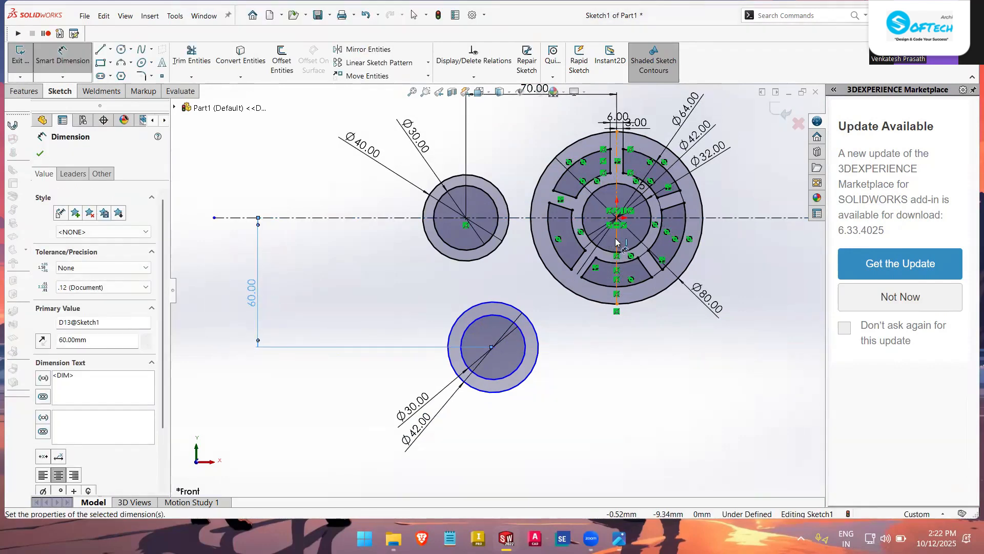
- Dimension the lower-left circles' centre 50 mm from the vertical centreline and finish dimensioning
left_click(617, 242)
left_click(493, 347)
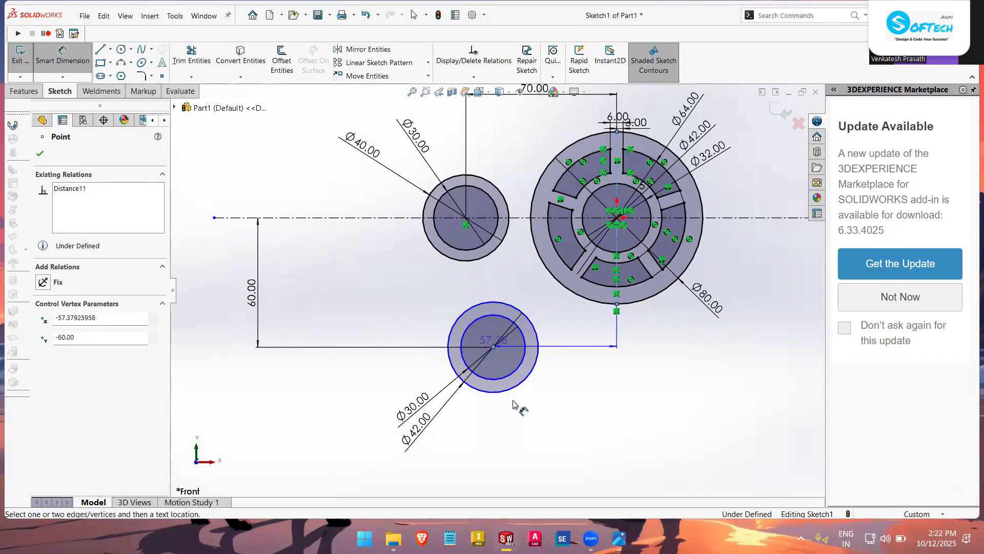
left_click(525, 444)
type("50")
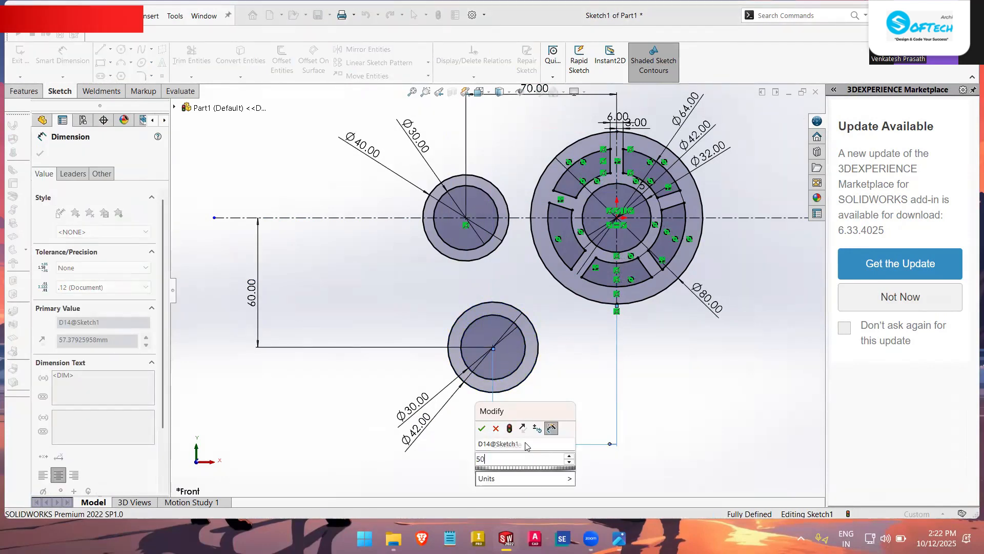
key("Return")
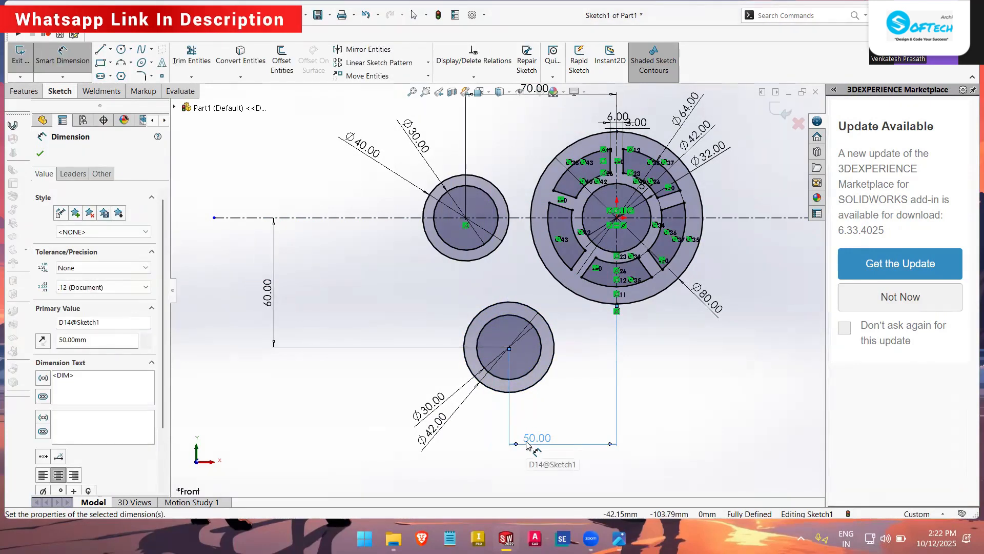
scroll(526, 445, "up", 3)
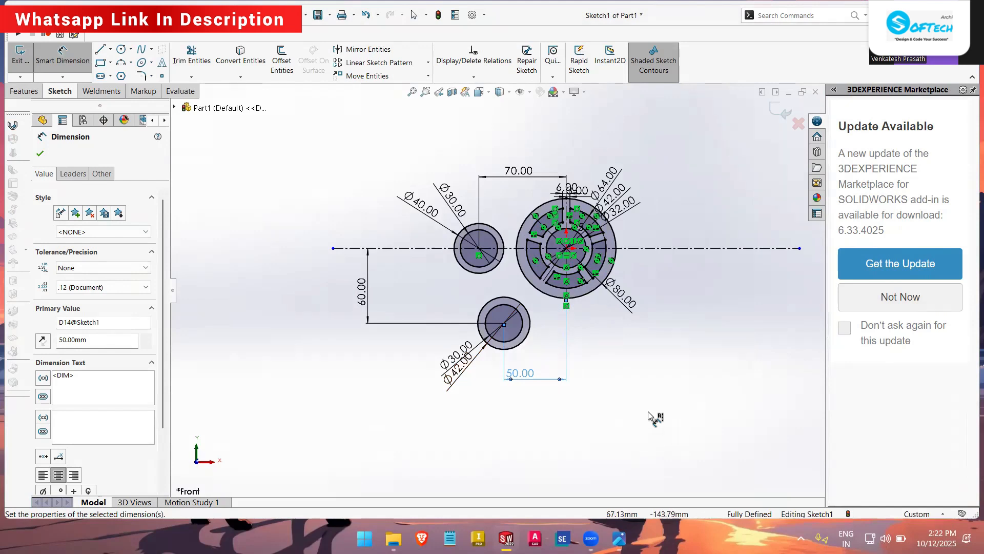
key("Escape")
- Mirror the two lower-left concentric circles about the horizontal centreline to copy them above it
scroll(574, 346, "down", 4)
left_click_drag(514, 370, 438, 291)
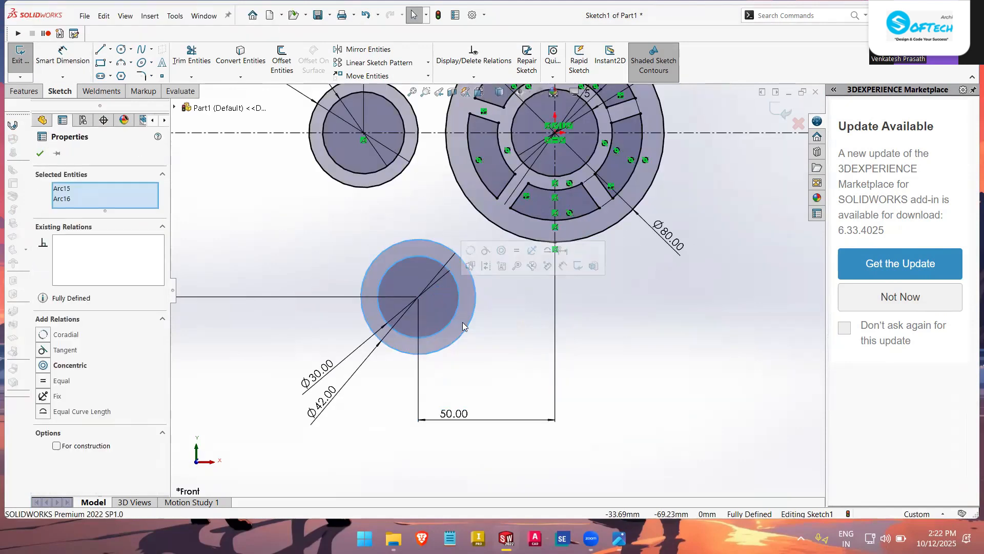
left_click(386, 51)
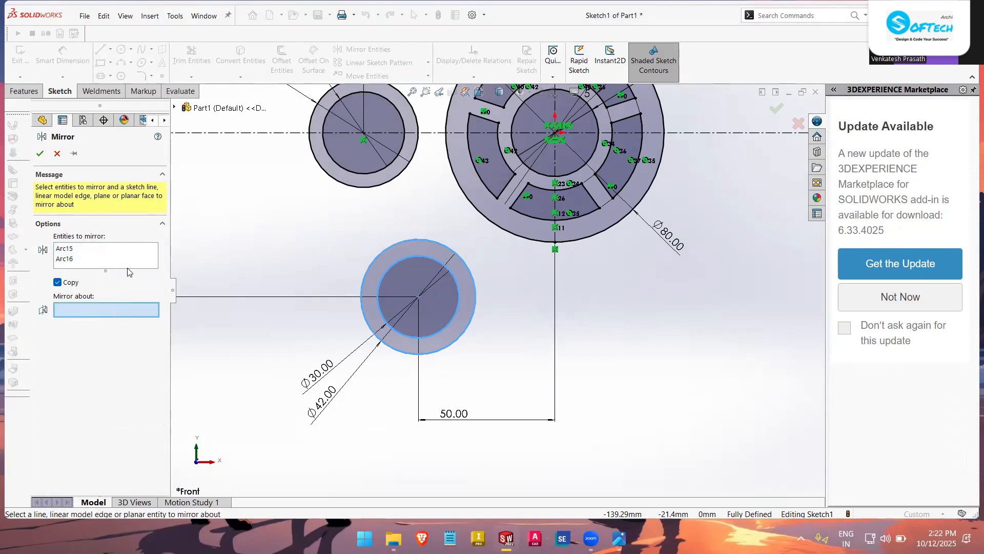
scroll(399, 214, "up", 4)
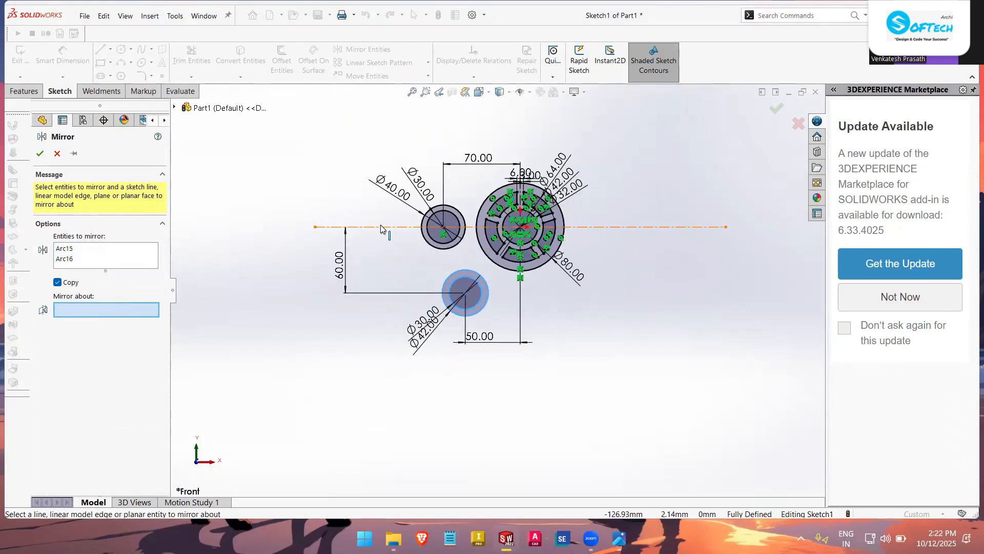
left_click(381, 227)
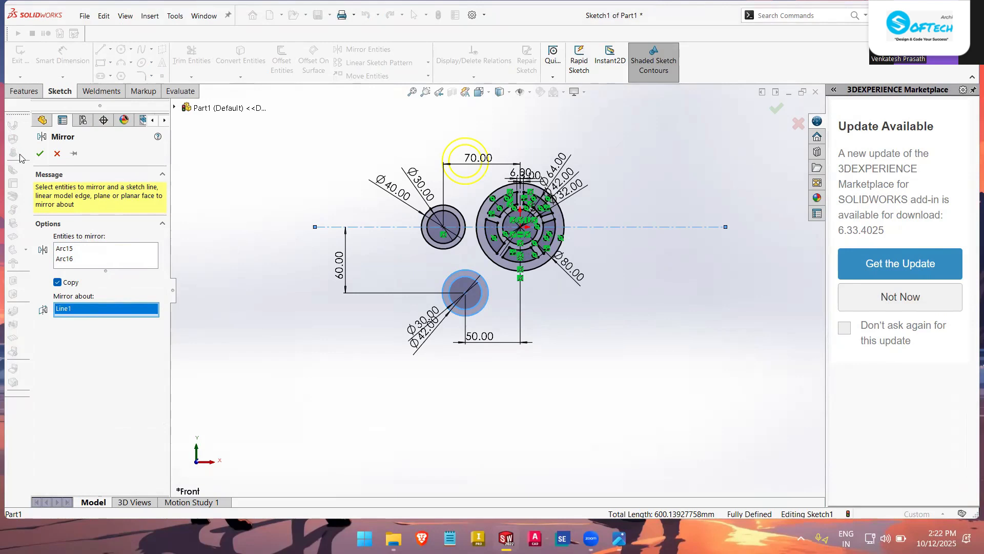
left_click(40, 154)
scroll(586, 288, "up", 3)
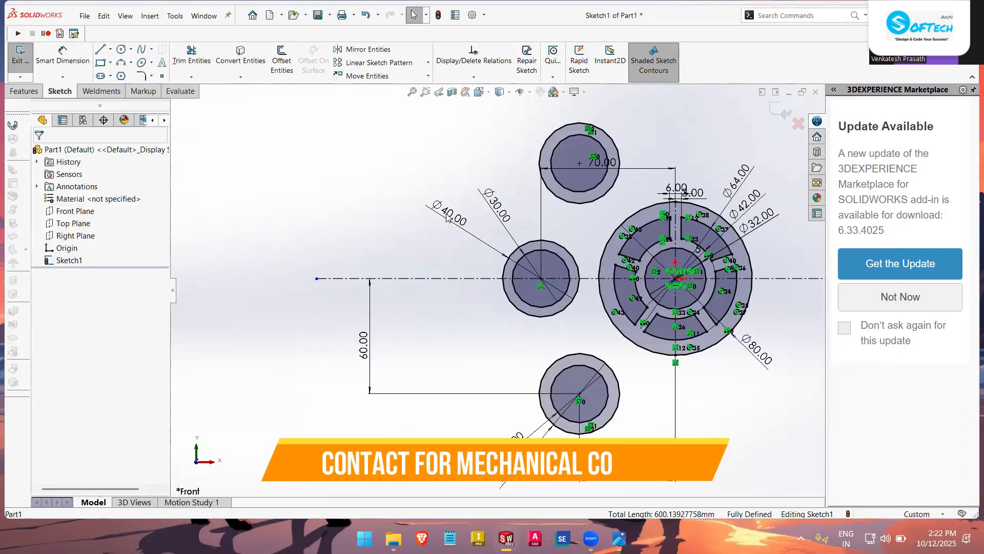
- Move the 70 mm dimension from above the hub to below the 50 mm dimension
scroll(586, 288, "down", 1)
scroll(586, 287, "down", 1)
left_click_drag(584, 193, 568, 419)
left_click_drag(565, 477, 563, 474)
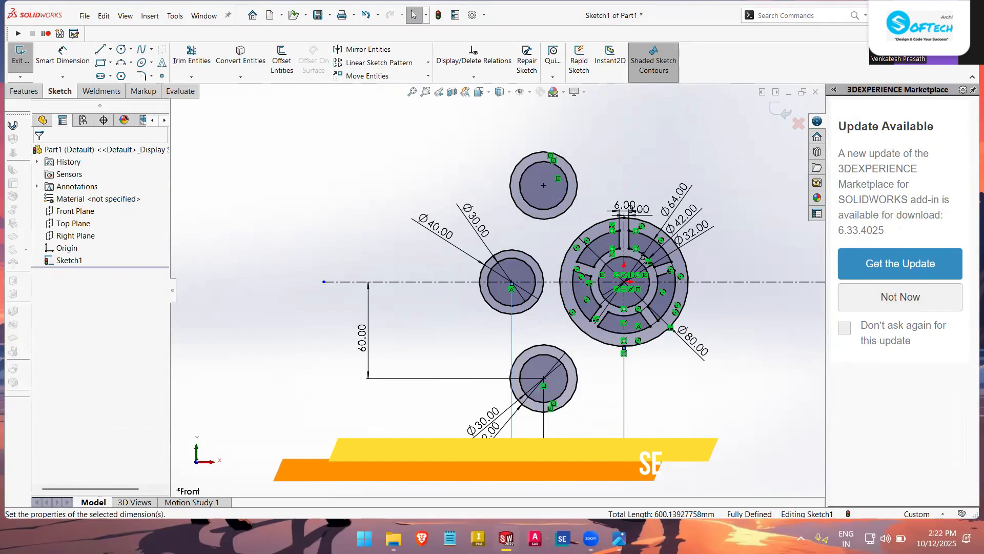
left_click(751, 388)
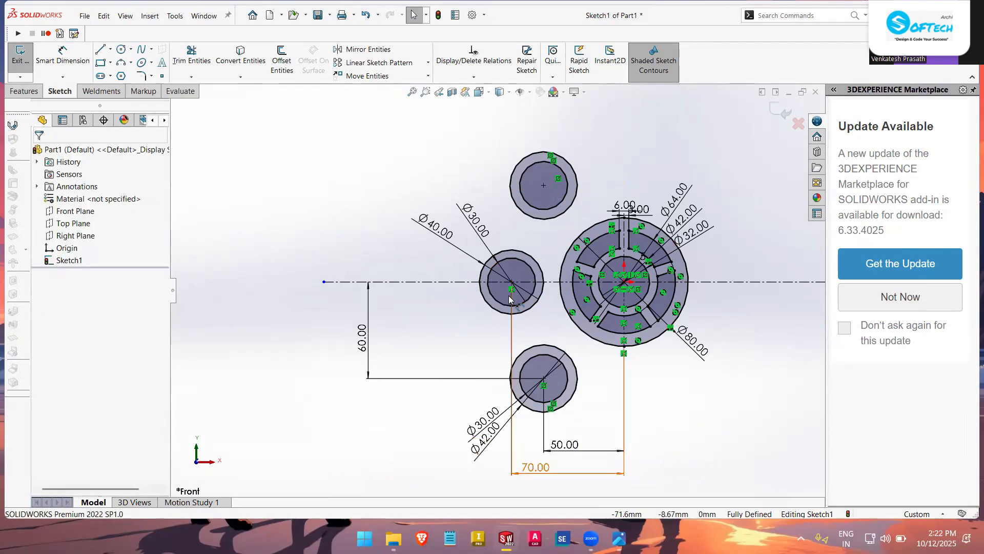
- Check the outline in the reference image and sketch a slanted line just outside the left and lower-left circles
left_click(619, 538)
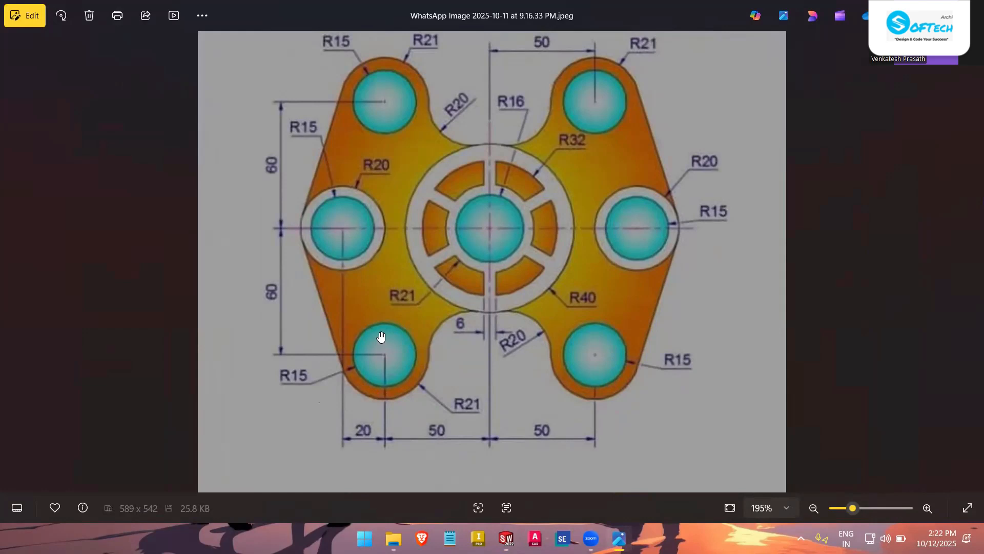
left_click(619, 539)
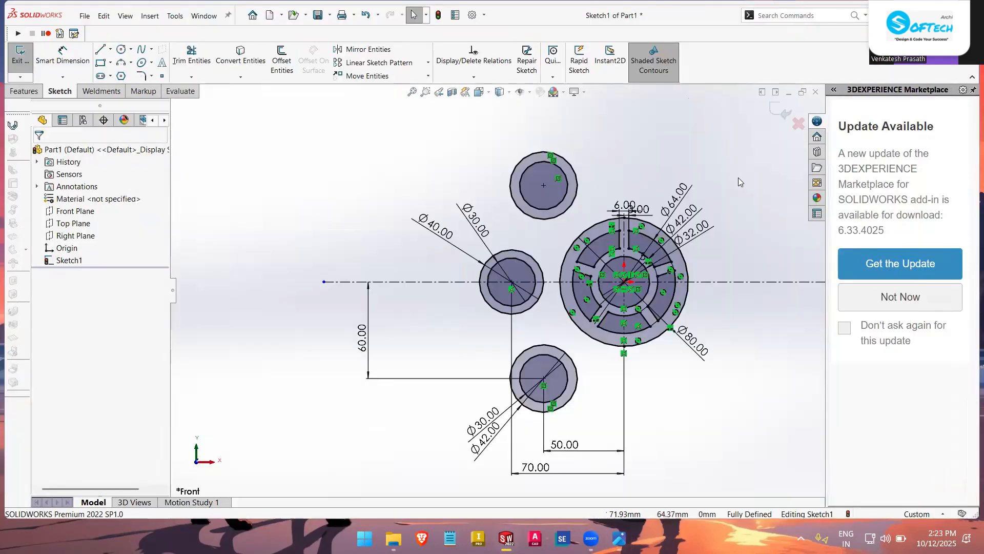
left_click(100, 50)
left_click(505, 393)
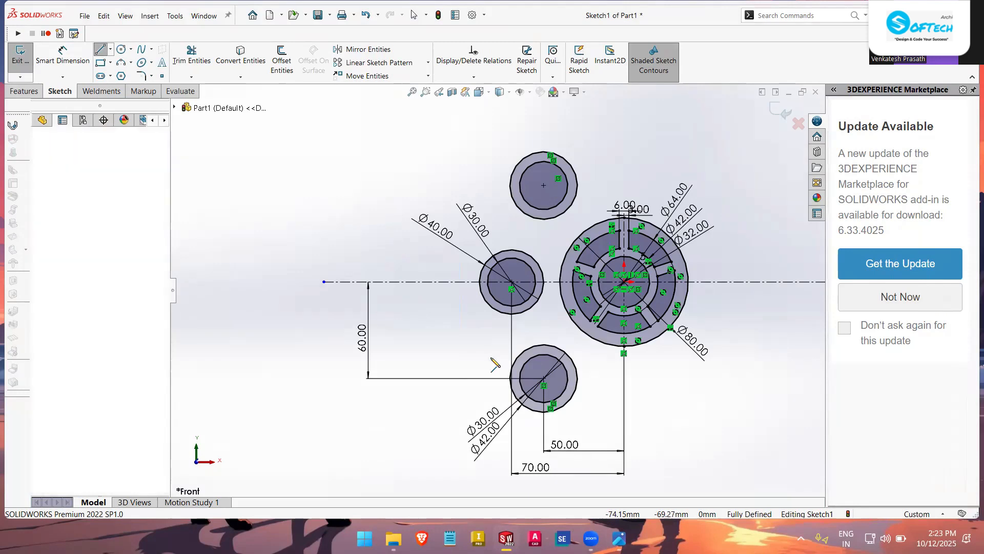
left_click(468, 312)
right_click(484, 333)
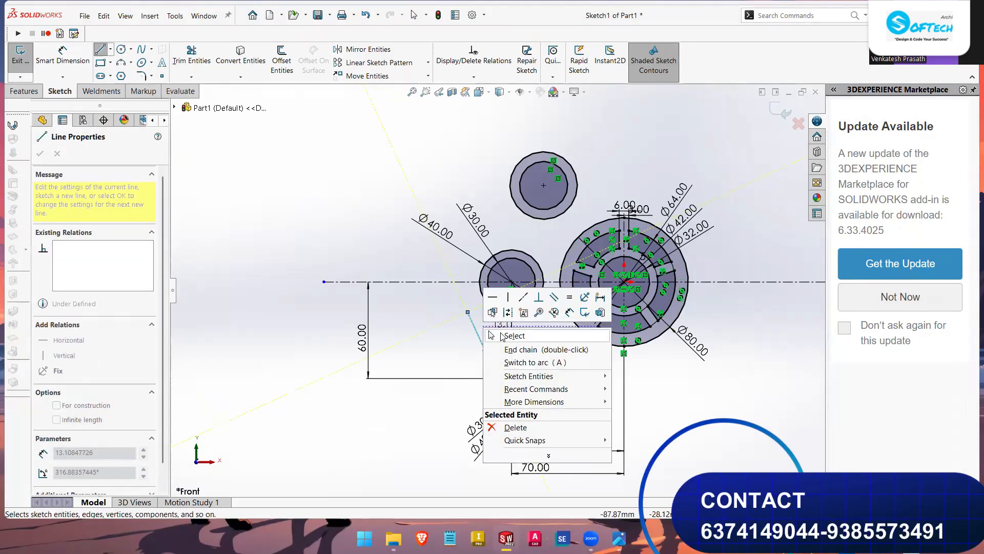
left_click(505, 336)
- Make the slanted line tangent to the lower-left 42 mm circle
scroll(546, 392, "down", 3)
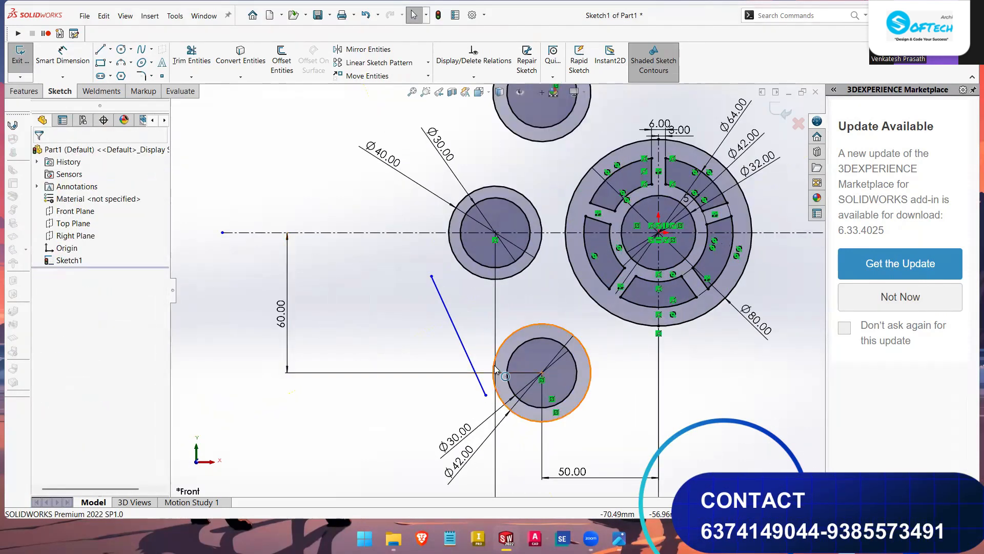
left_click(506, 345)
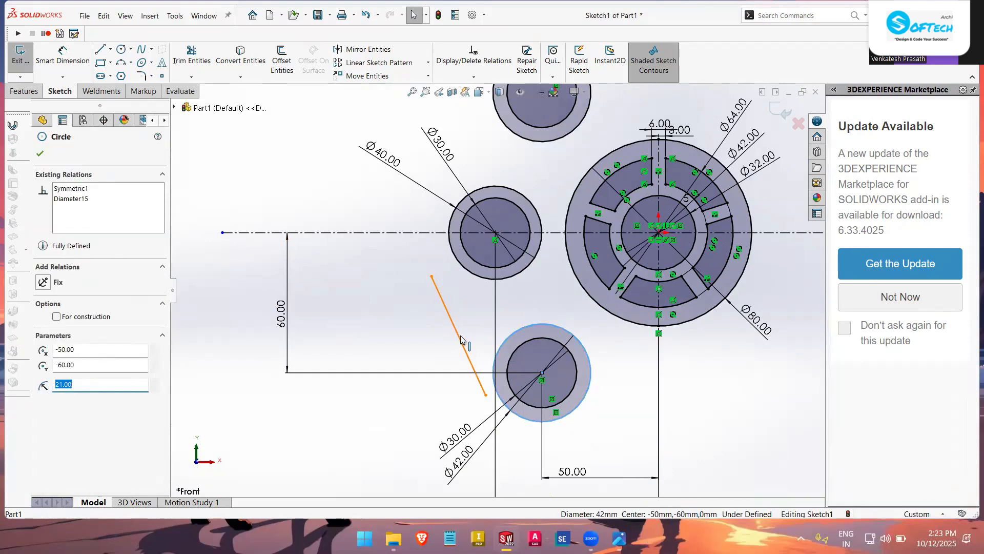
left_click(471, 367, "ctrl")
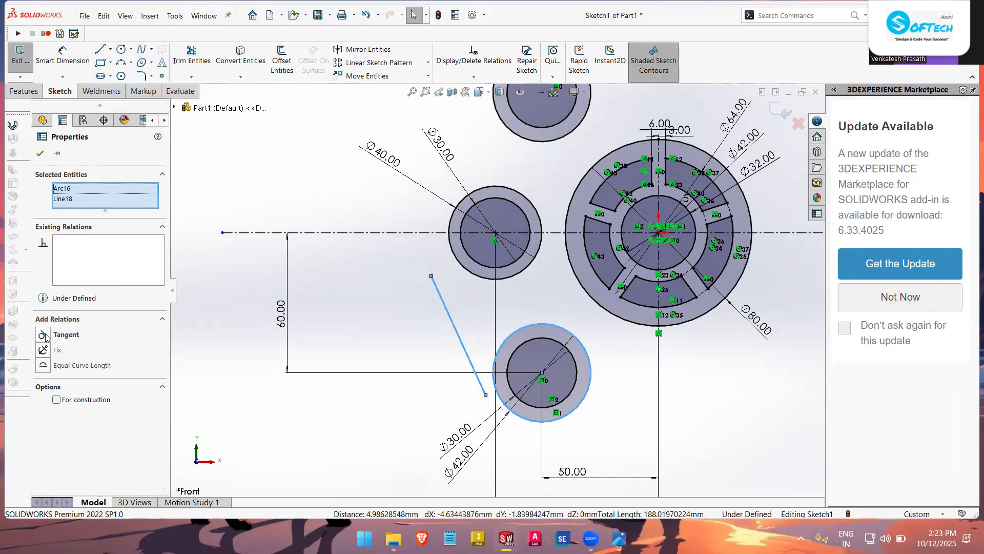
left_click(44, 335)
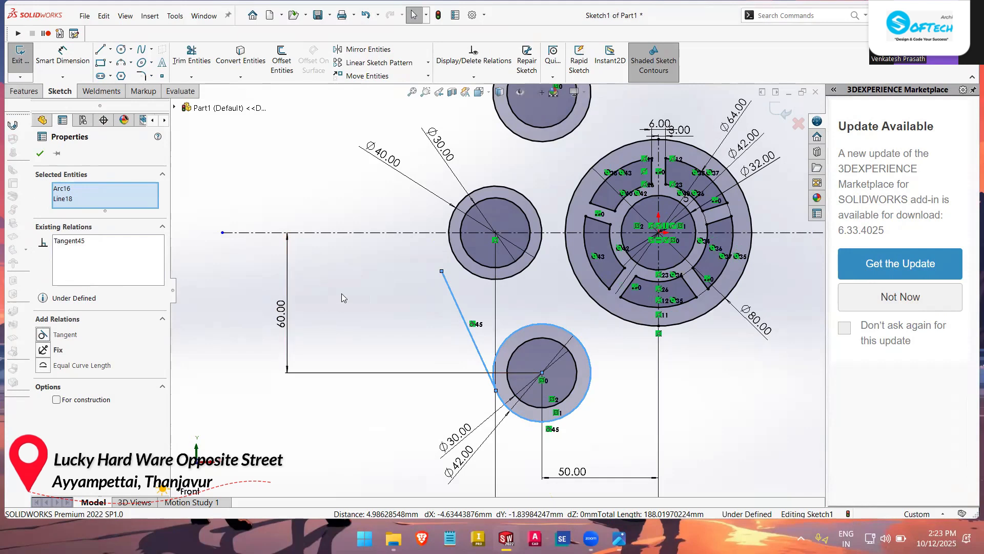
left_click(343, 298)
- Make the slanted line tangent to the left 40 mm circle as well
left_click(465, 268)
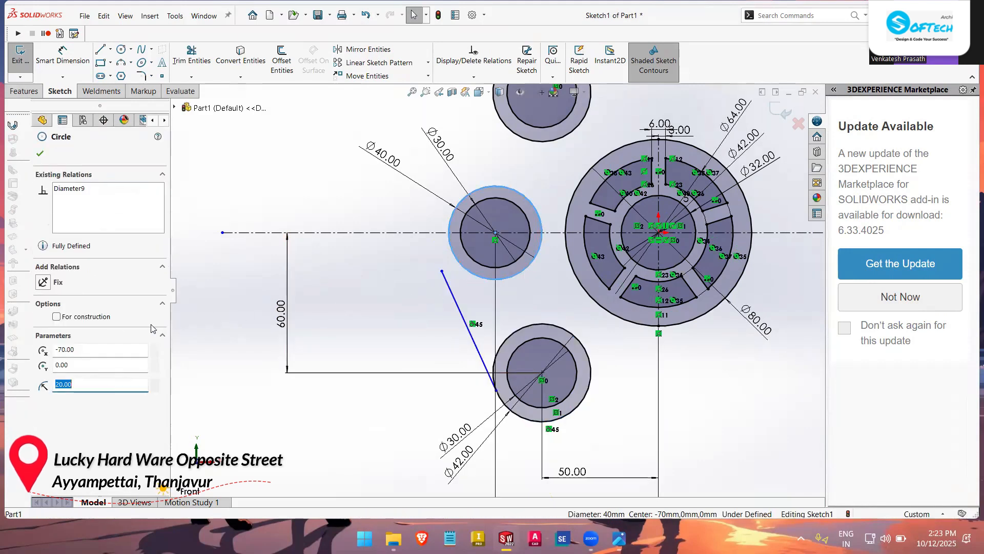
left_click(449, 287, "ctrl")
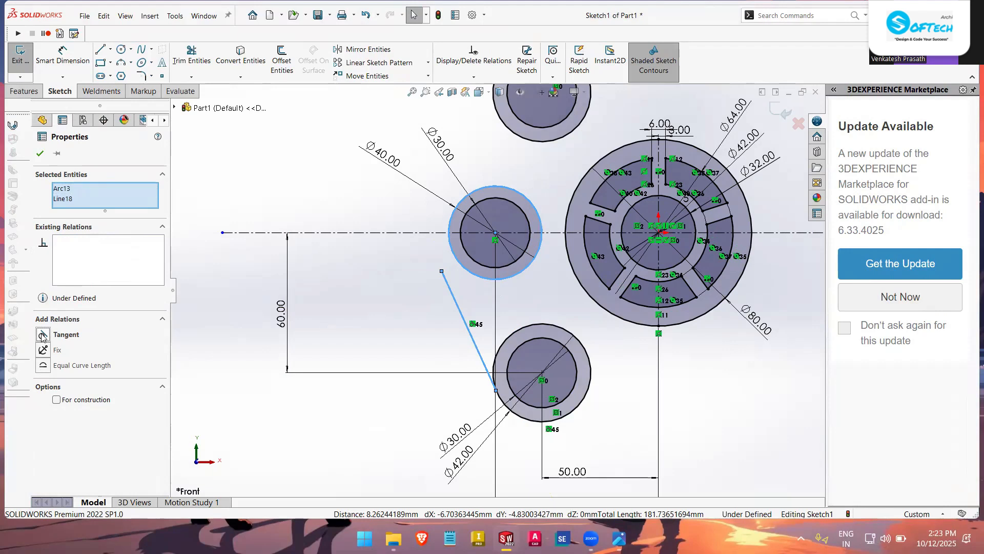
left_click(43, 335)
left_click(365, 284)
scroll(483, 292, "down", 2)
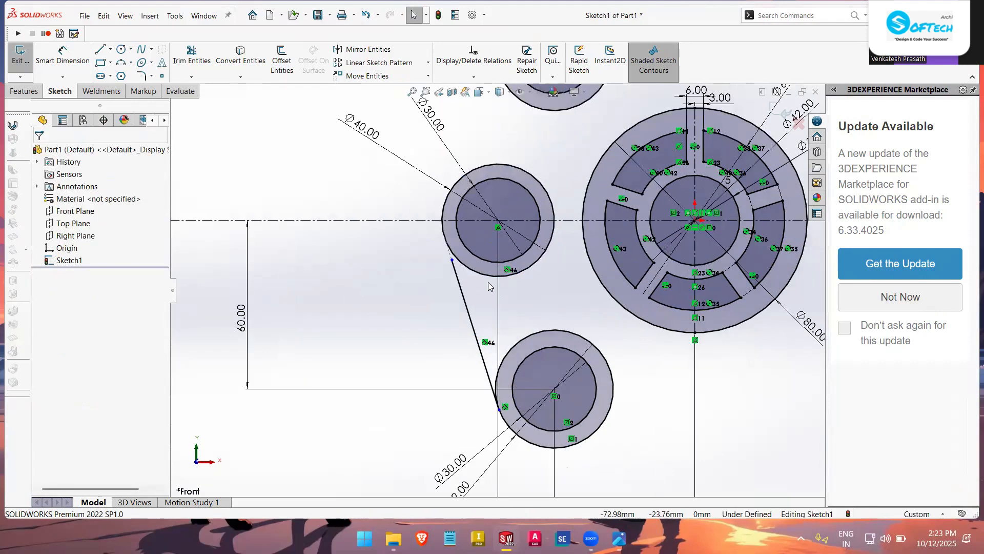
- Make the tangent line's upper endpoint coincident with the left 40 mm circle
scroll(489, 286, "down", 3)
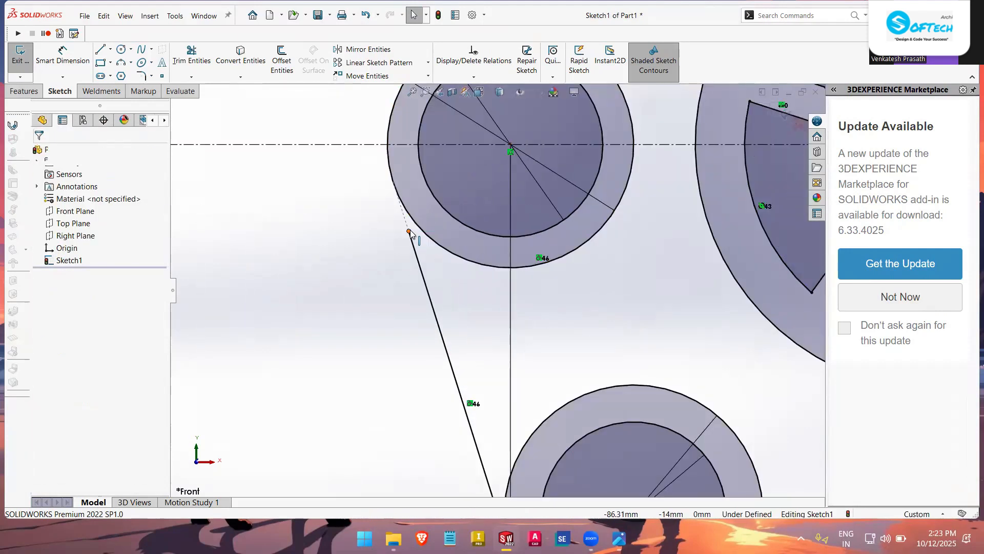
left_click(409, 233)
left_click(417, 224, "ctrl")
left_click(49, 351)
key("Escape")
scroll(376, 185, "up", 4)
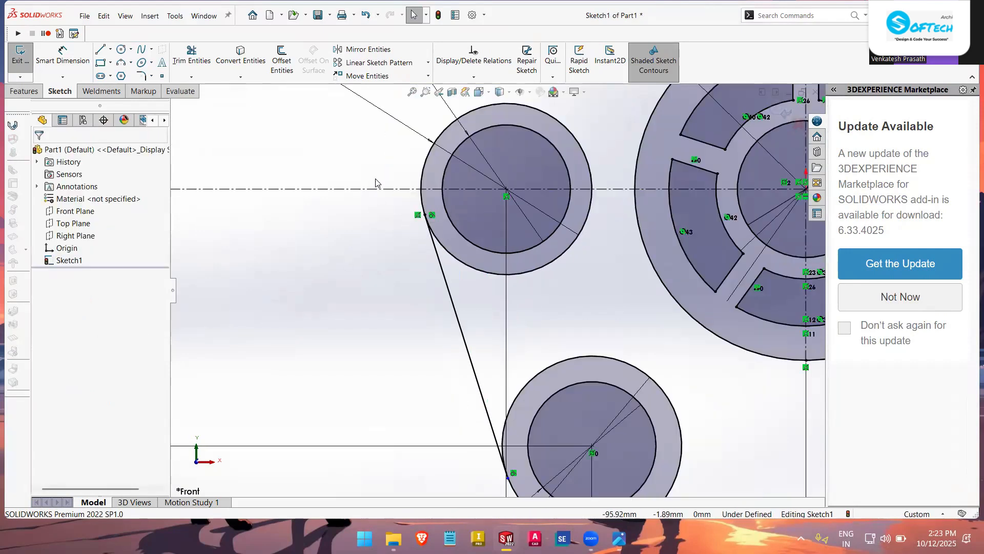
- Mirror the tangent line about the horizontal centreline to form the upper left edge of the plate
left_click(472, 317)
left_click(351, 49)
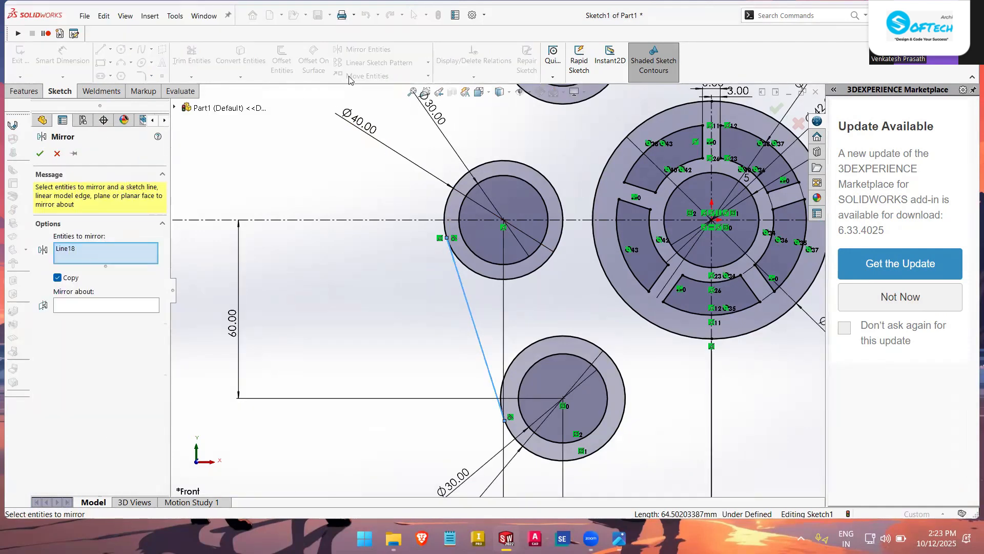
left_click(78, 306)
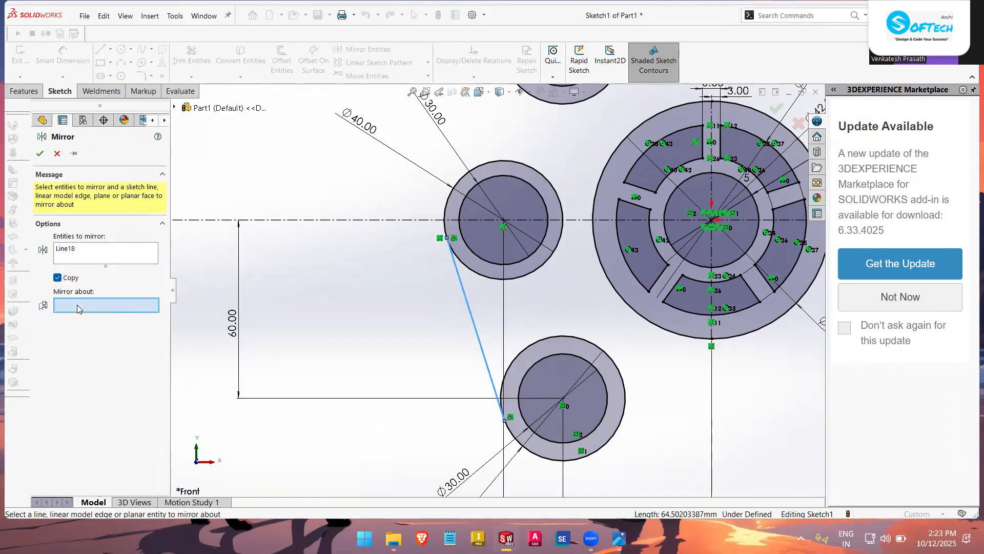
left_click(282, 224)
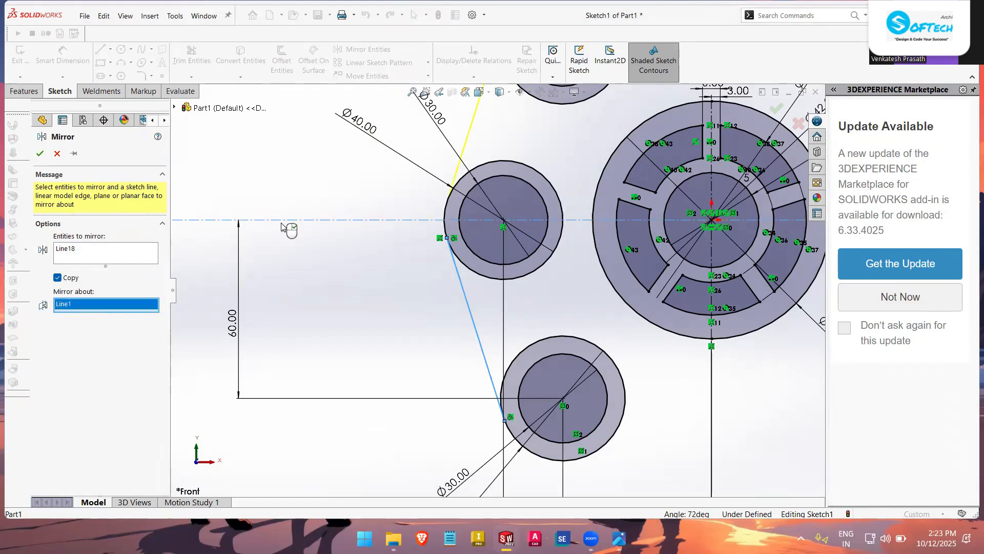
left_click(40, 155)
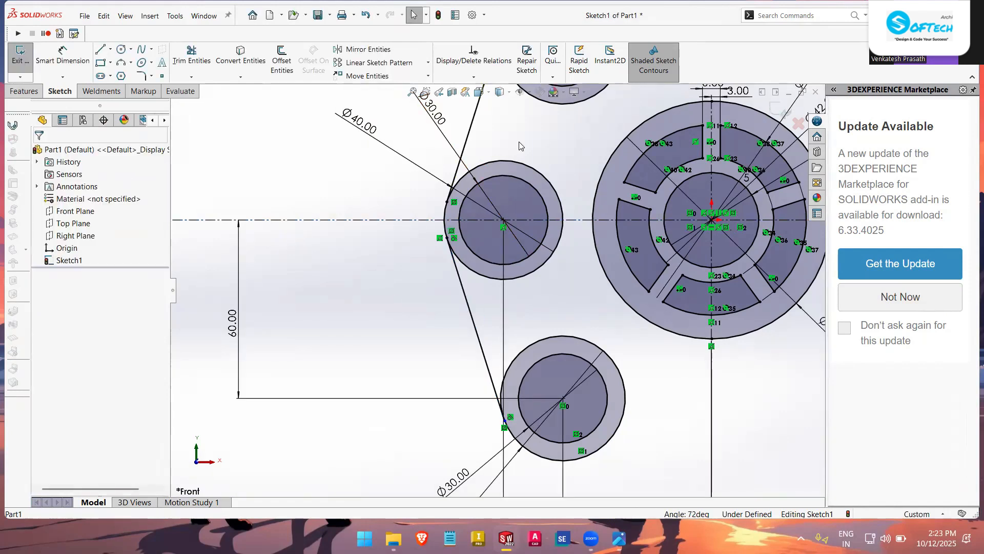
scroll(459, 238, "up", 4)
scroll(459, 156, "down", 1)
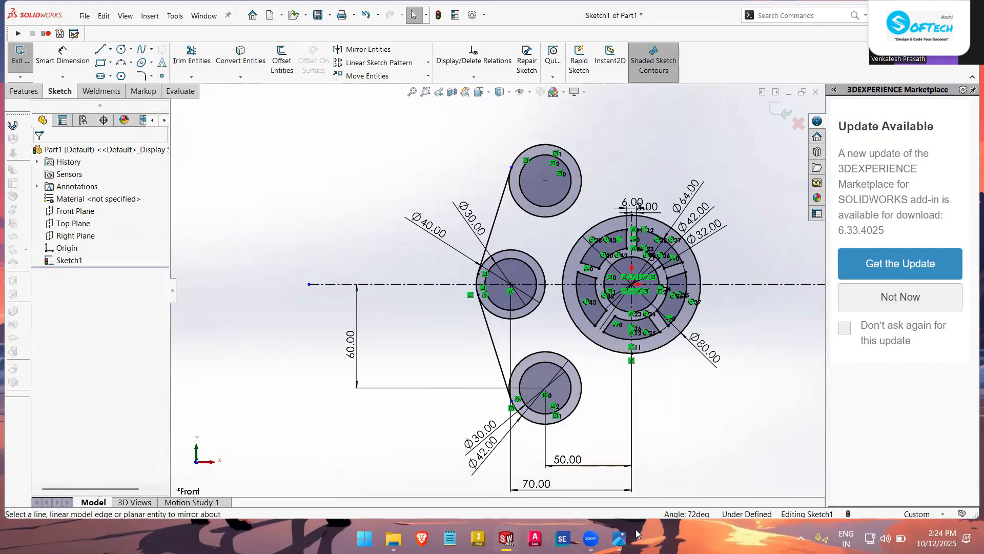
- Check the outline arcs in the reference image and sketch a circle below the hub, about 35 mm in diameter
key("alt+Tab")
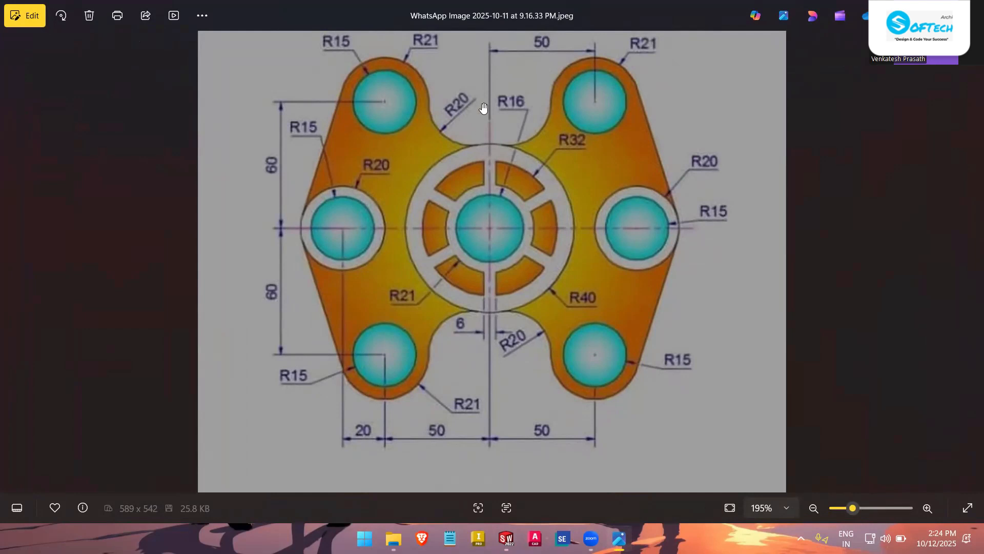
scroll(445, 107, "down", 2)
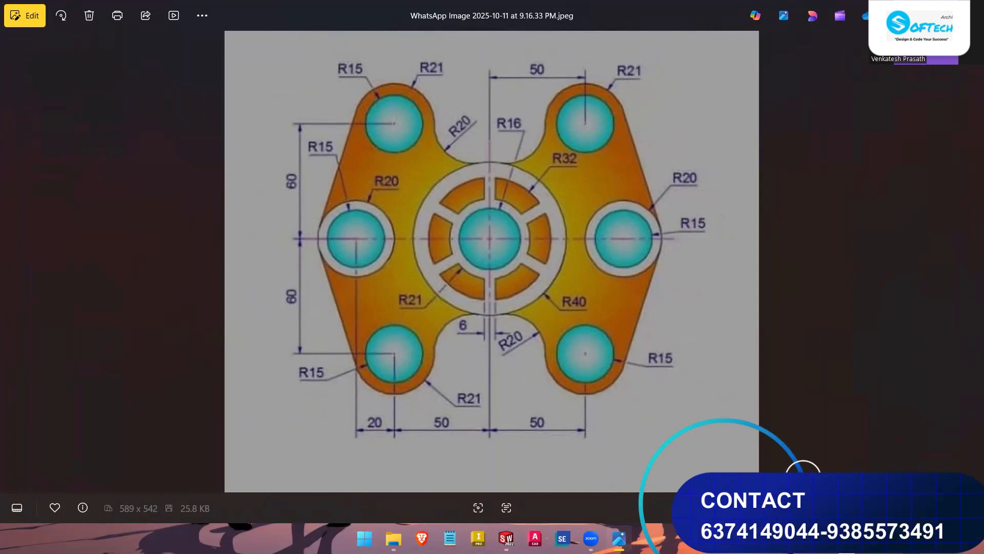
left_click(911, 14)
scroll(569, 333, "down", 2)
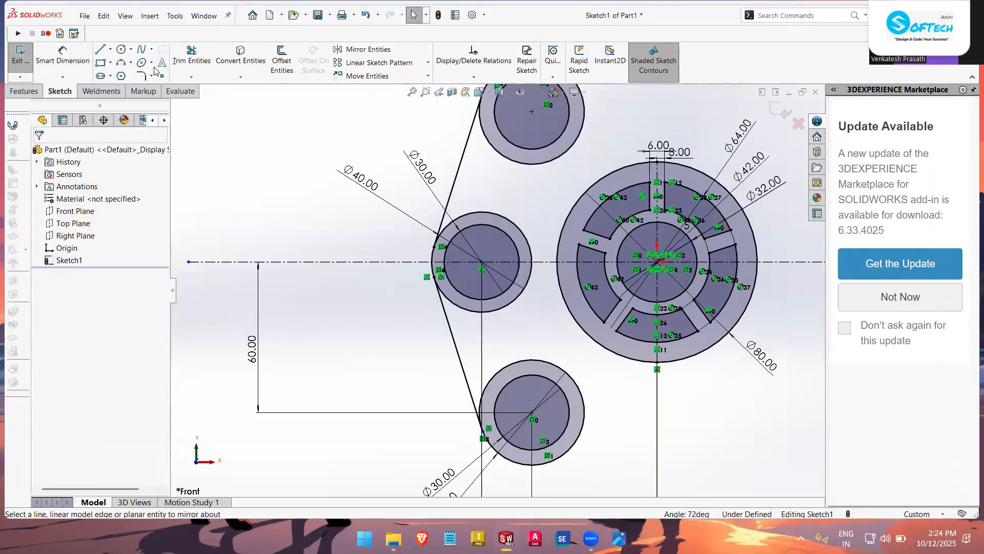
left_click(122, 50)
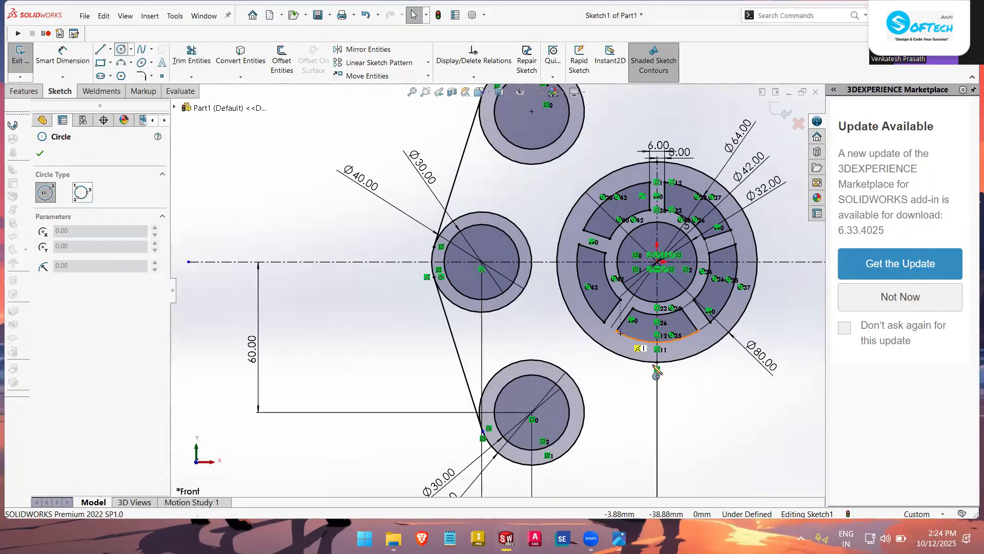
left_click(668, 432)
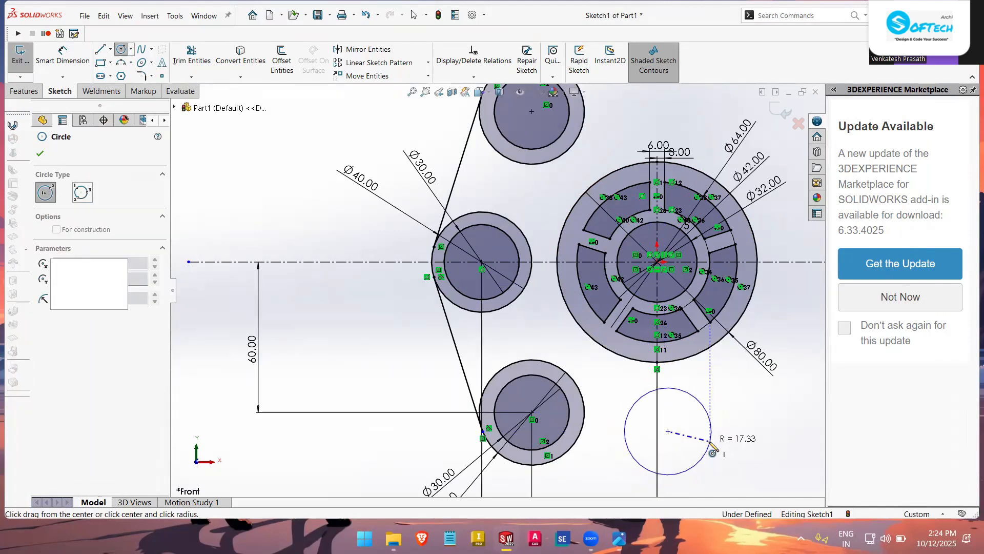
left_click(710, 442)
- Dimension the circle below the hub with a diameter of 40 mm and finish dimensioning
right_click_drag(737, 447, 735, 418)
left_click(712, 430)
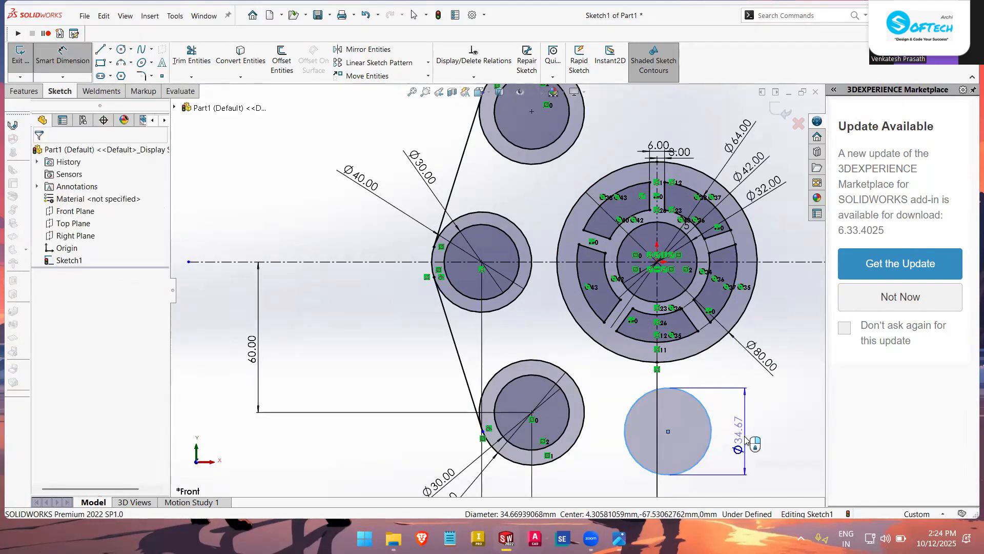
left_click(751, 442)
type("40")
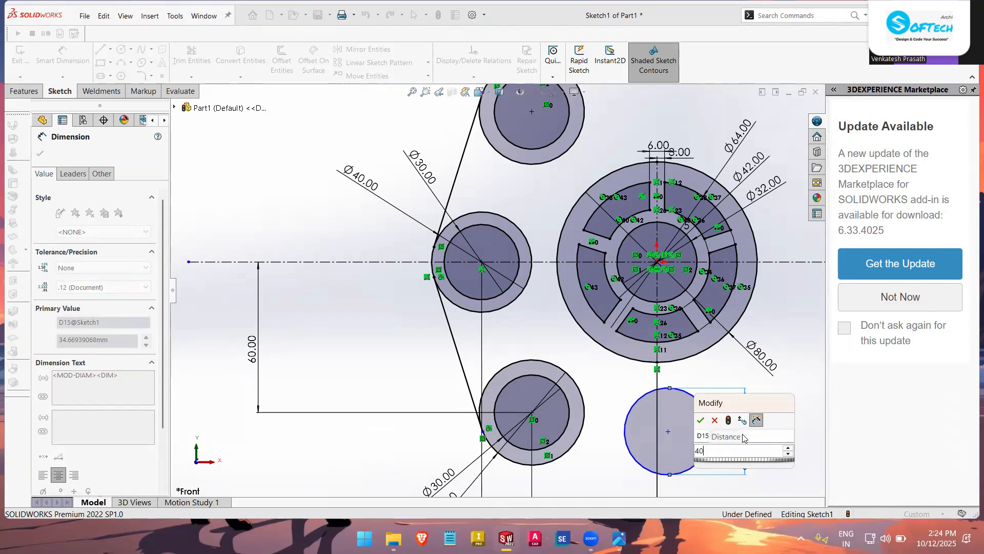
key("Return")
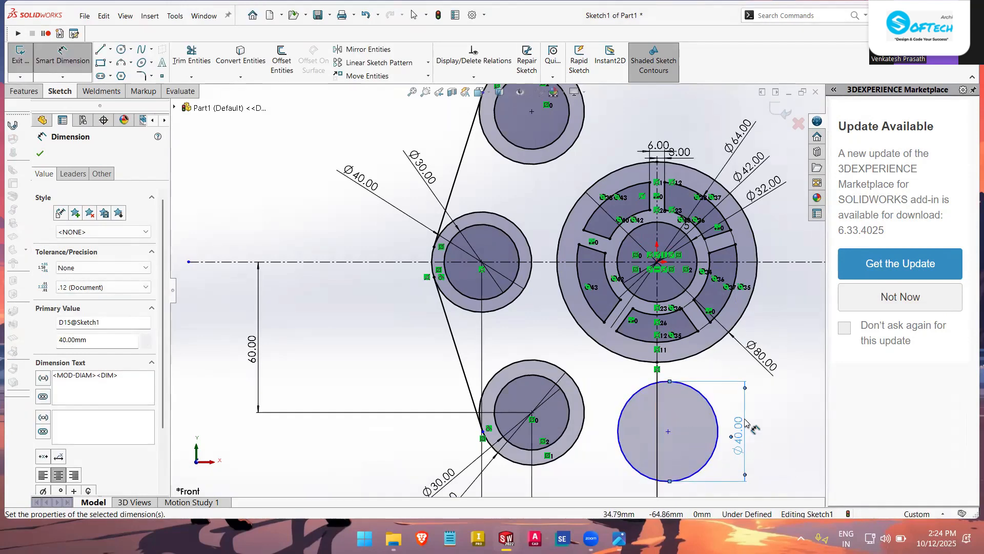
key("Escape")
- Make the 40 mm circle below the hub tangent to the hub's outer 80 mm circle
left_click(639, 398)
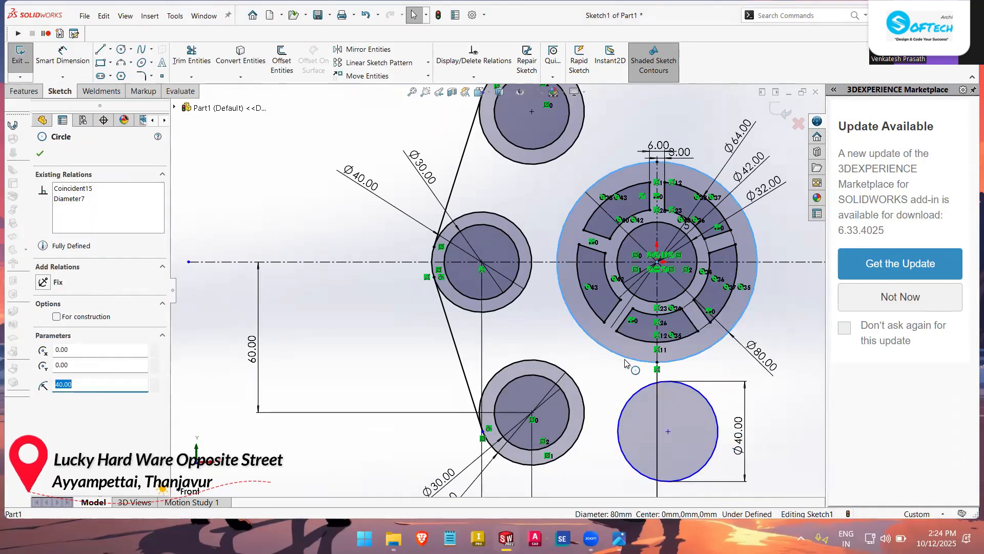
left_click(639, 398, "ctrl")
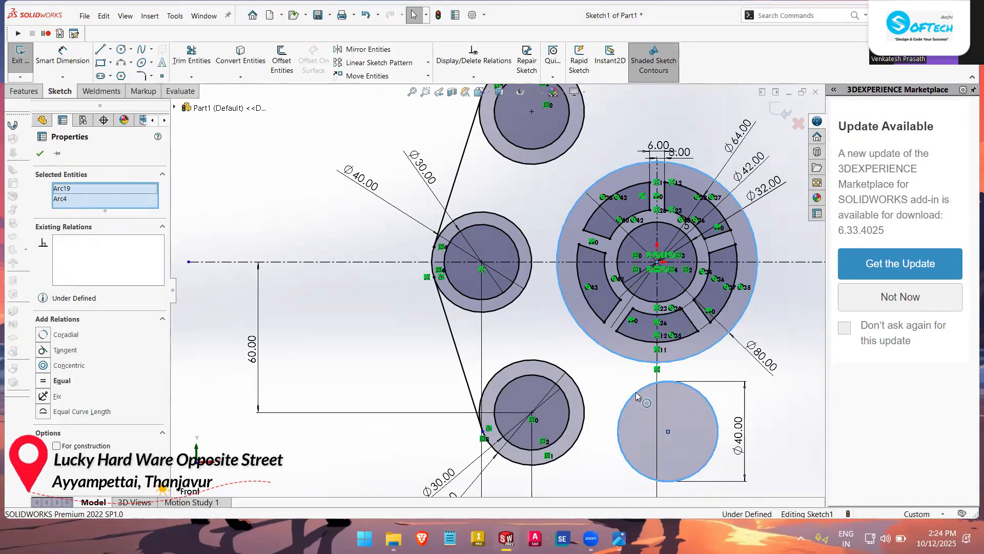
left_click(43, 350)
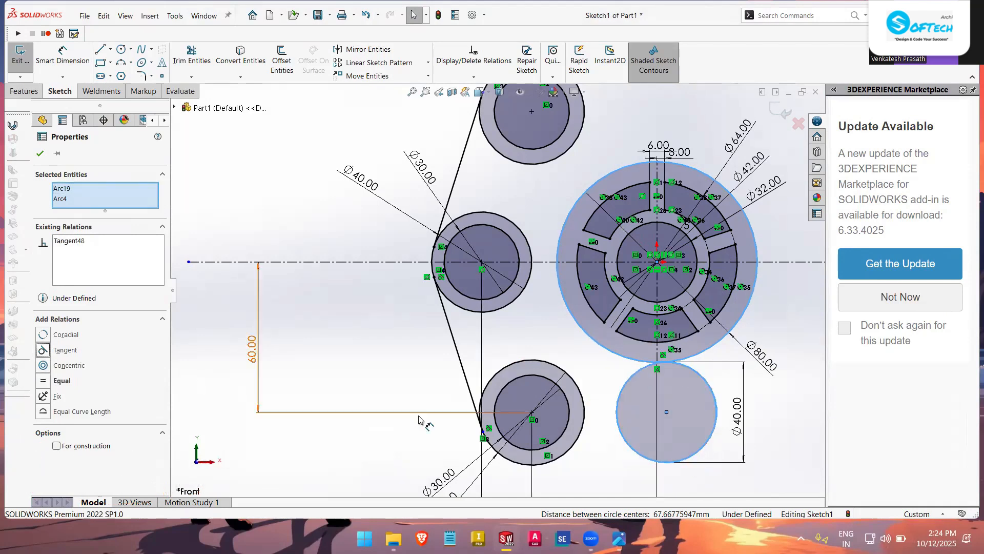
left_click(606, 449)
- Make the 40 mm circle below the hub tangent to the lower left 42 mm circle
left_click(615, 424)
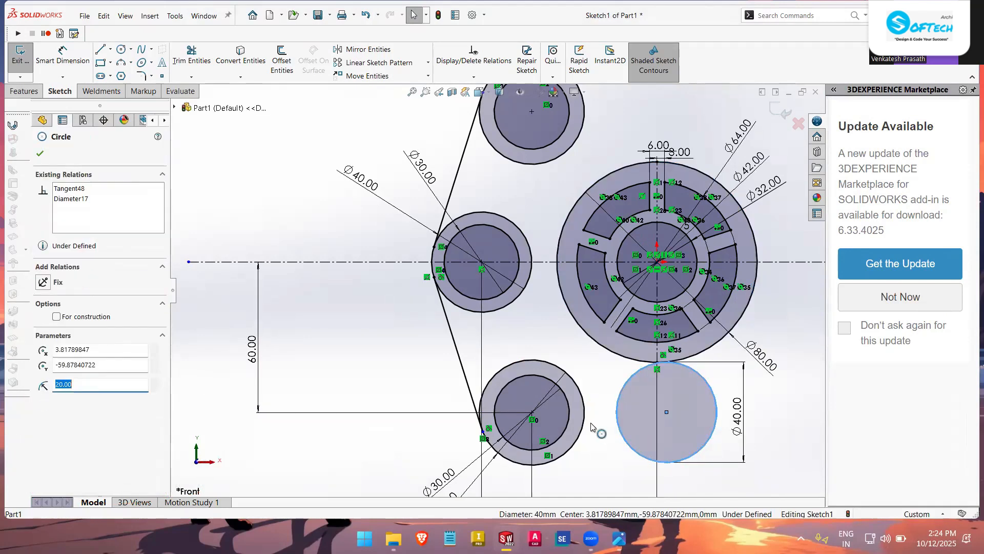
left_click(583, 428, "ctrl")
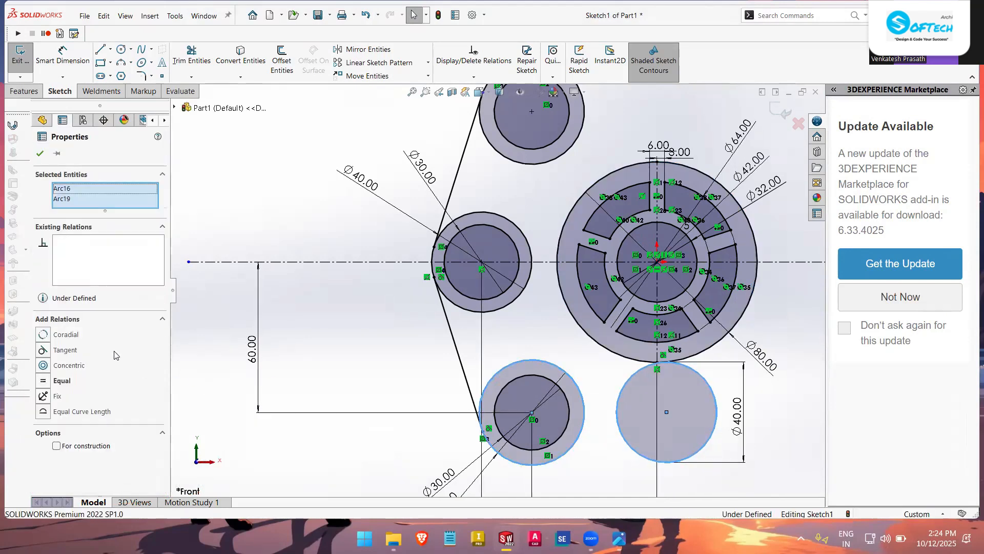
left_click(44, 351)
left_click(593, 467)
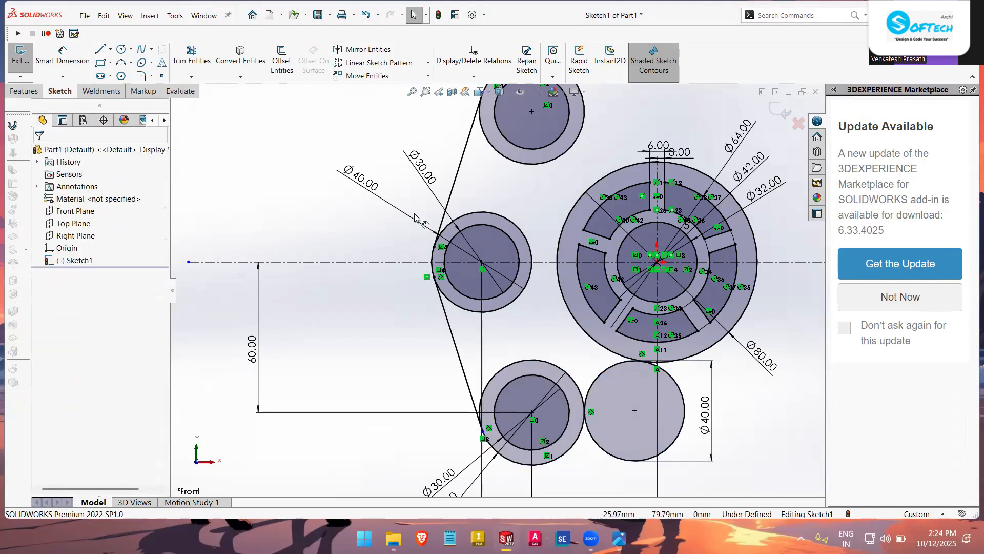
- Trim the 40 mm circle below the hub to leave only the arc between the hub and the lower left 42 mm circle
left_click(191, 55)
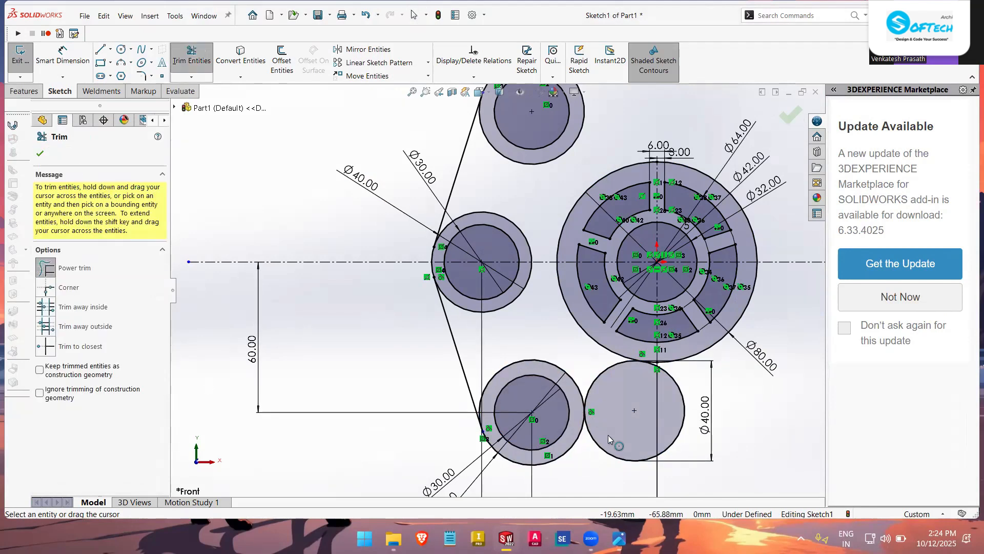
left_click_drag(609, 434, 617, 461)
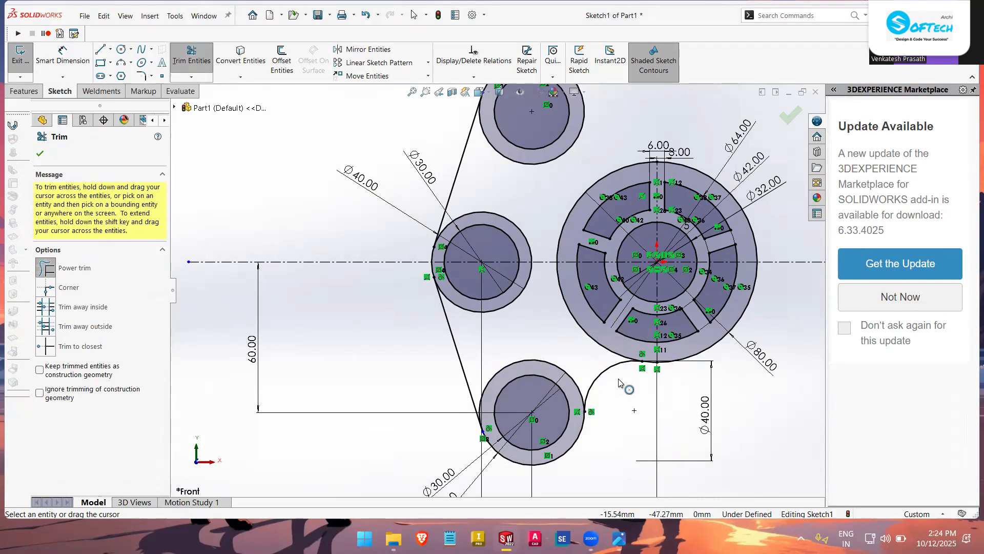
scroll(620, 382, "up", 3)
key("Escape")
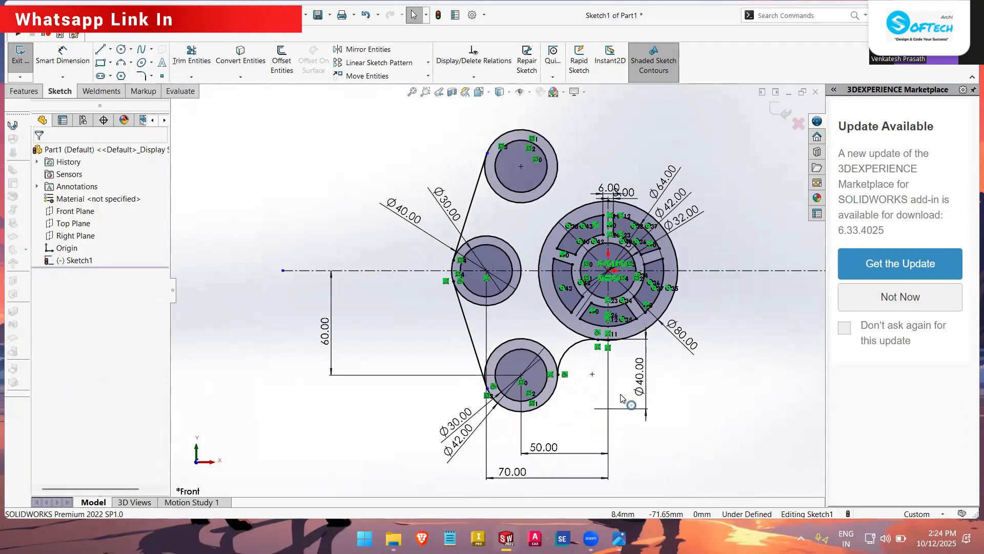
- Mirror the trimmed 20 mm radius arc about the horizontal centreline to join the hub with the upper left circle
left_click(566, 352)
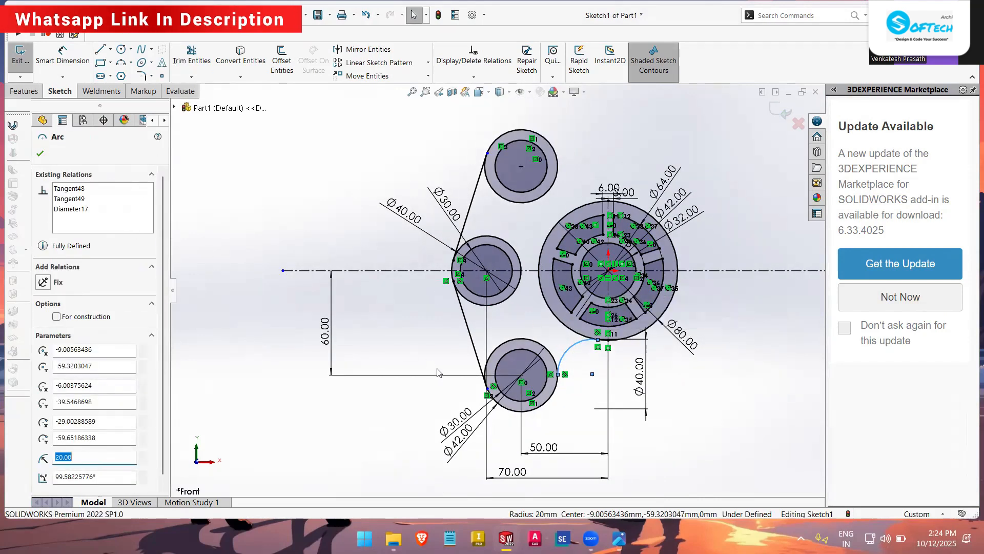
scroll(554, 364, "down", 10)
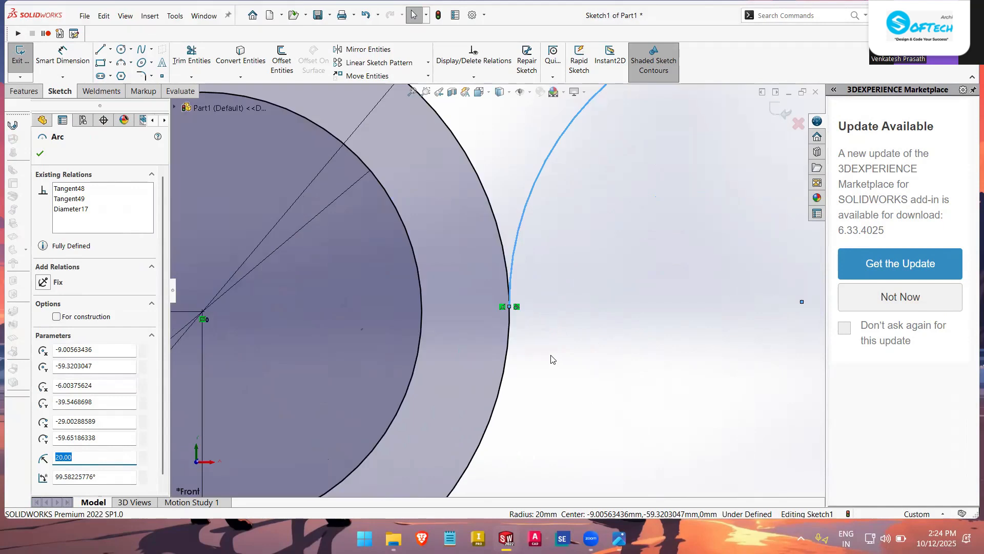
scroll(552, 359, "up", 10)
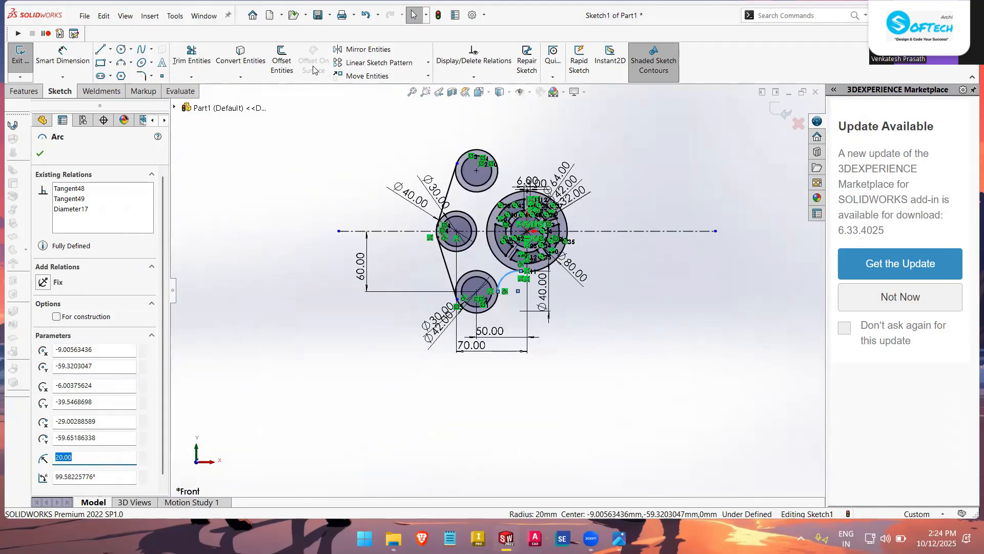
left_click(354, 49)
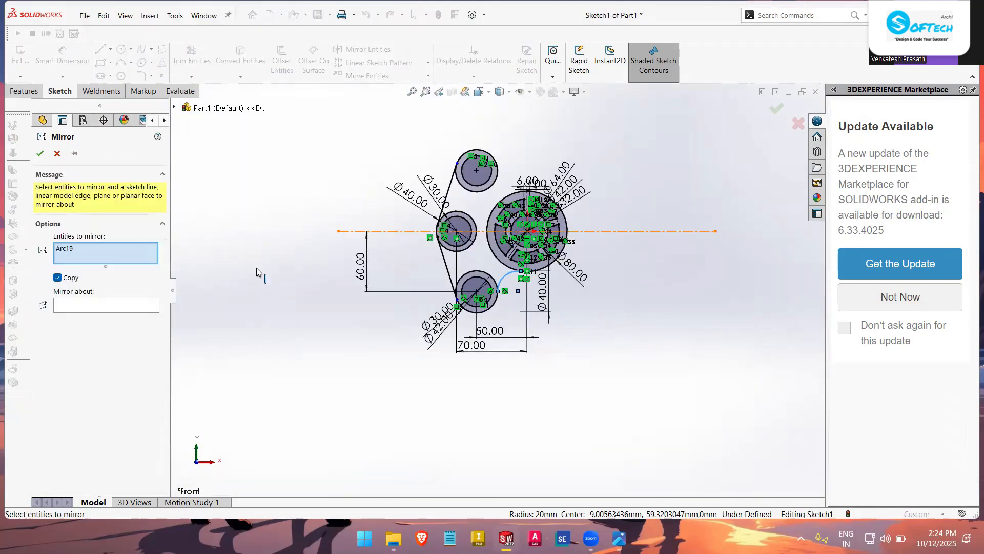
left_click(374, 231)
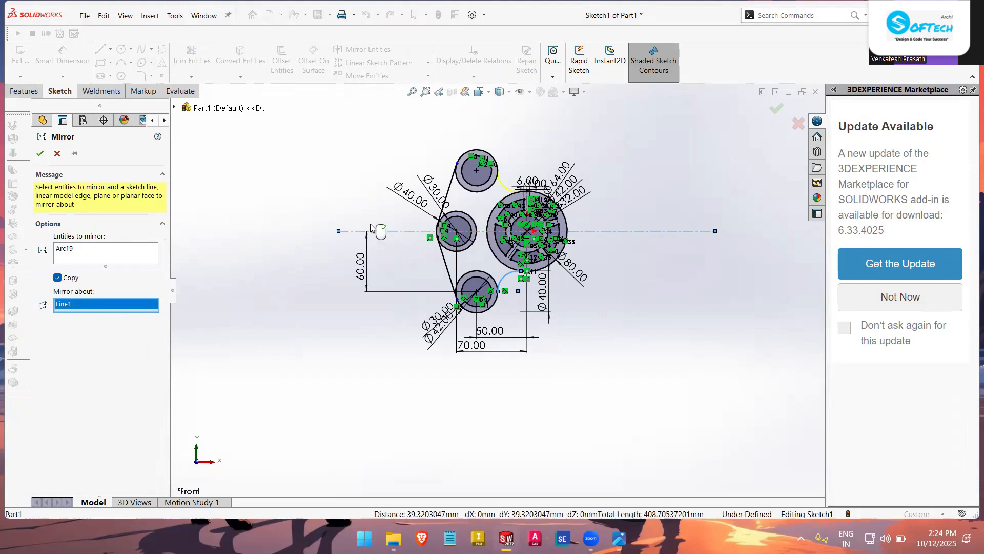
left_click(41, 154)
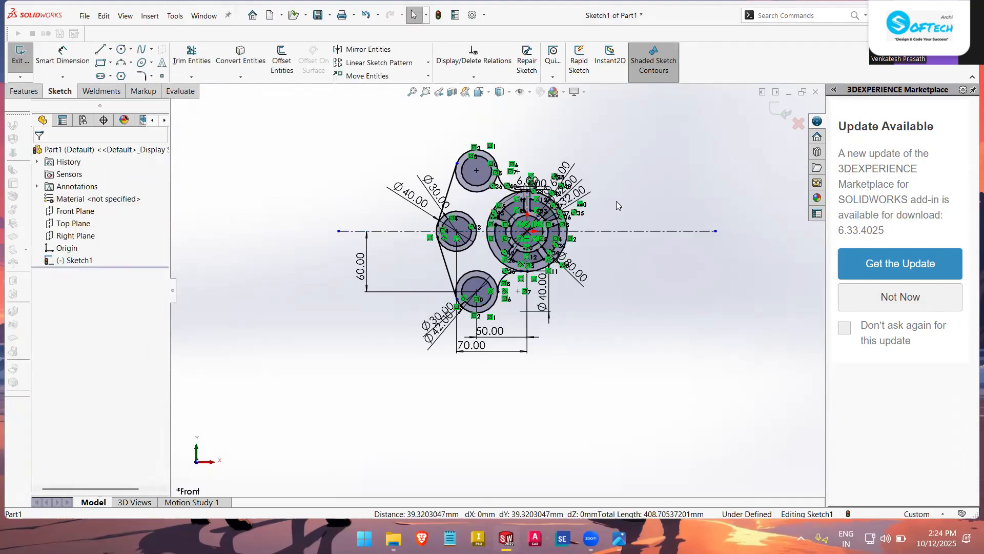
- Check the outline in the reference image and trim away the inner portion of the upper left 42 mm circle
scroll(519, 193, "down", 3)
left_click(191, 55)
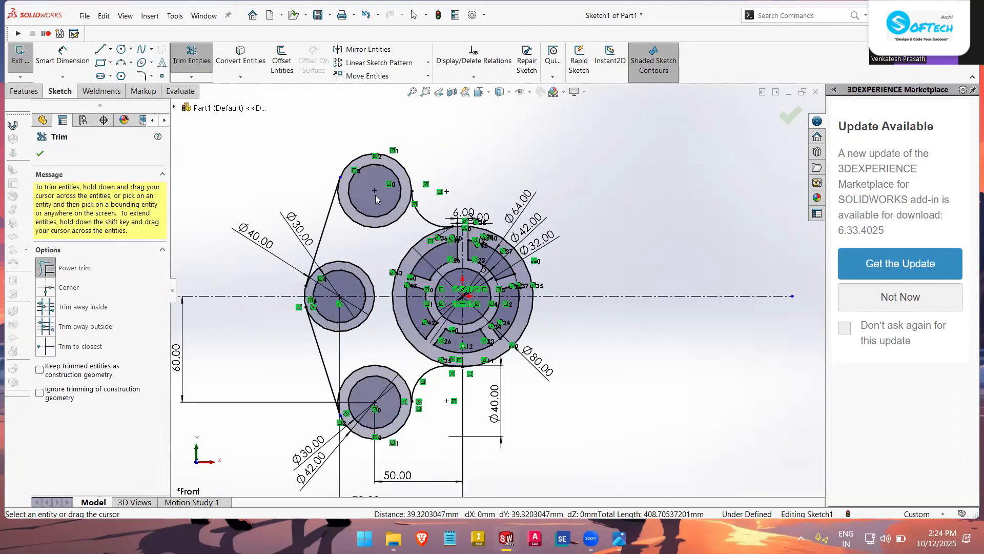
scroll(362, 185, "down", 5)
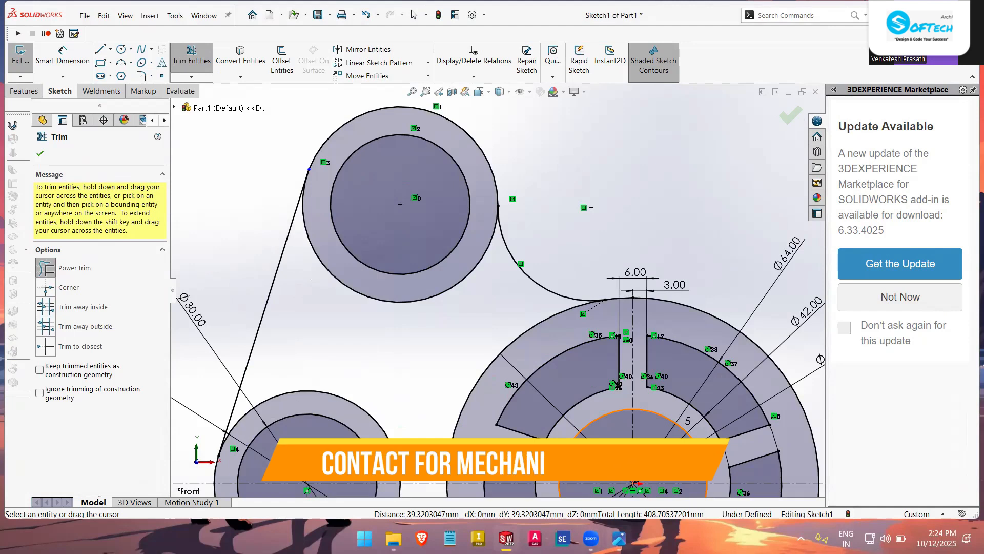
left_click(619, 538)
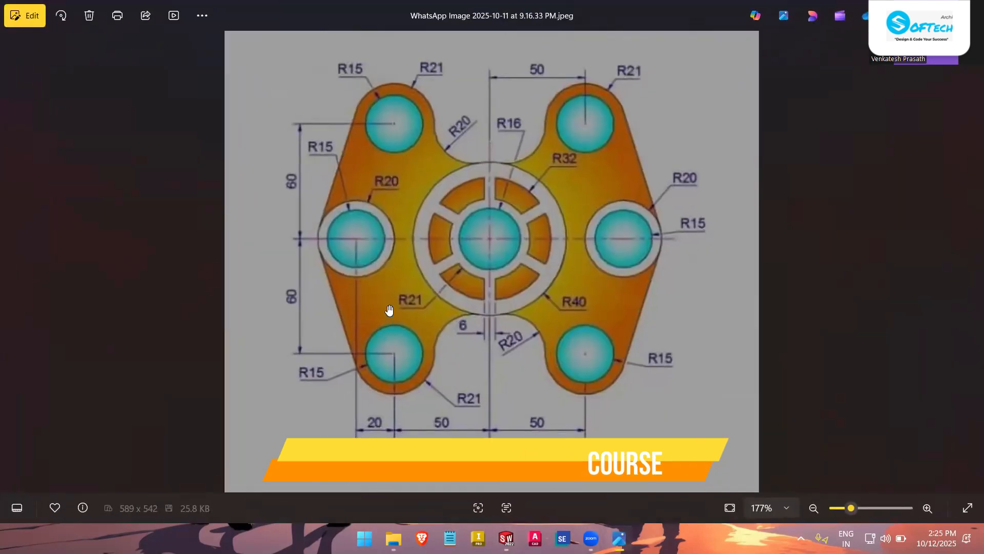
left_click(910, 14)
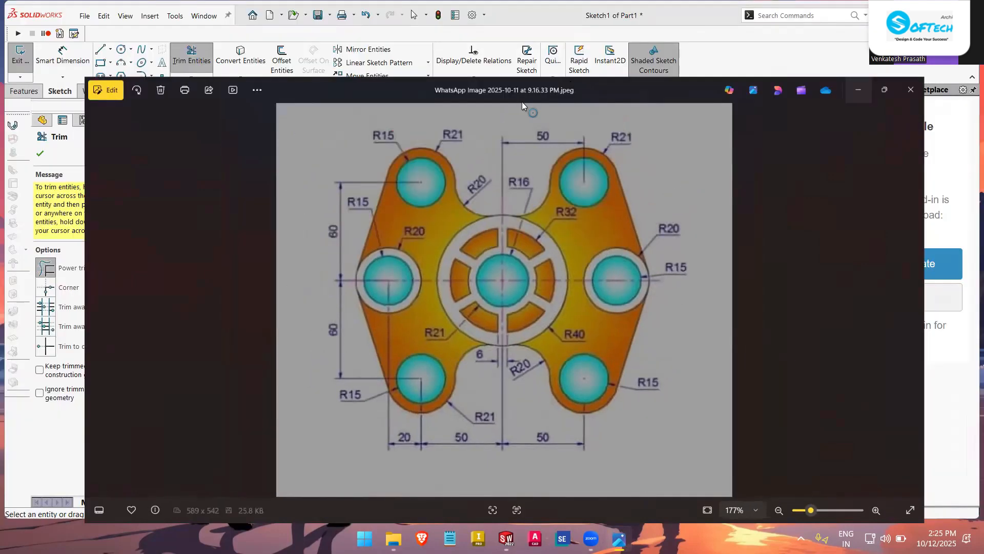
left_click_drag(444, 273, 426, 309)
scroll(425, 305, "up", 5)
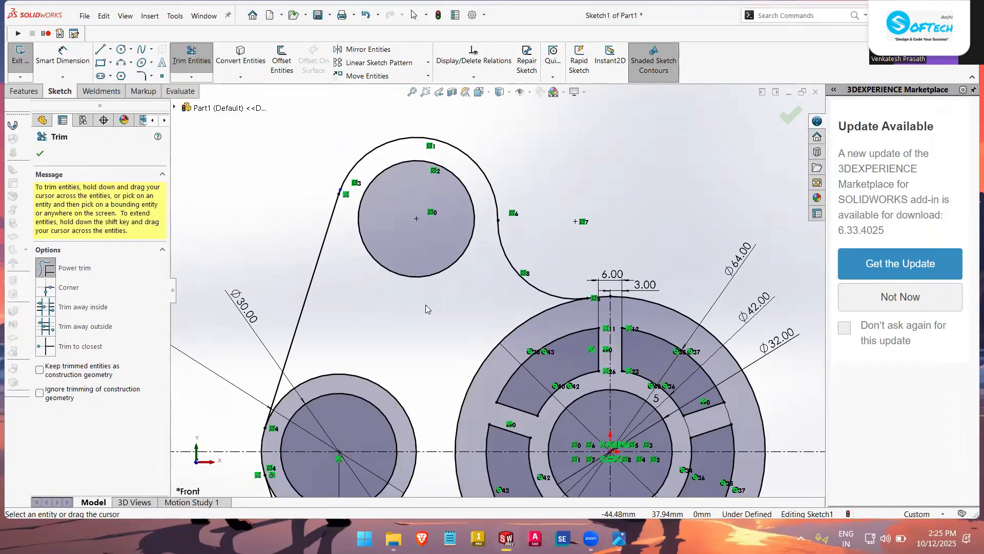
- Trim away the inner portion of the lower left 42 mm circle and finish trimming
scroll(516, 371, "down", 3)
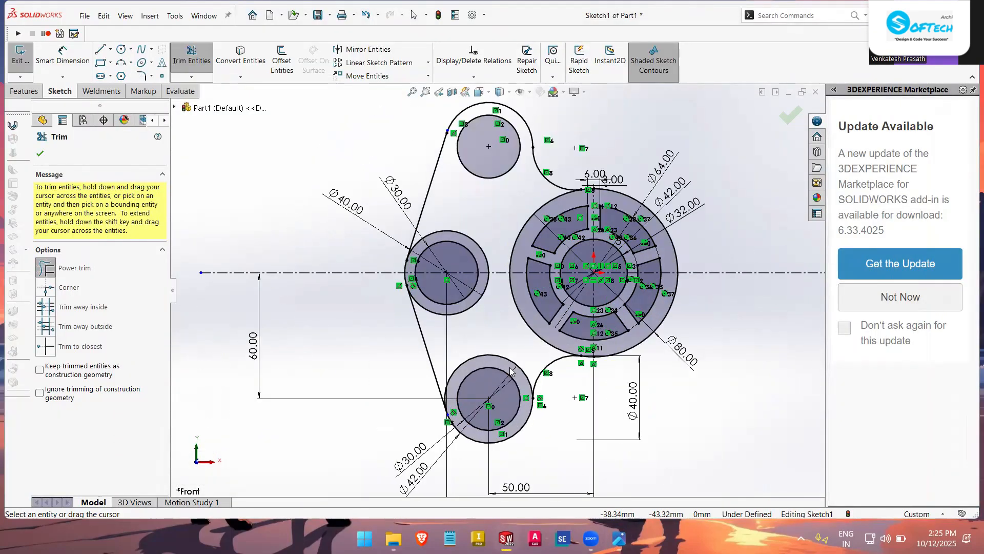
scroll(516, 373, "down", 3)
left_click_drag(511, 370, 510, 357)
scroll(500, 332, "up", 3)
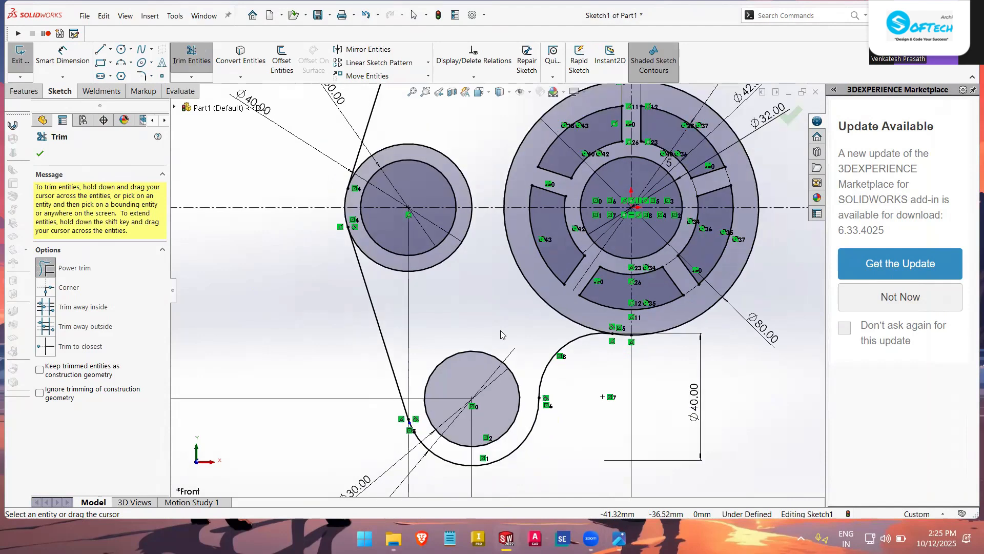
key("Escape")
- Check the reference image and mirror the left side's outline arcs, tangent lines and hole circles about the hub's vertical centreline
scroll(535, 157, "down", 3)
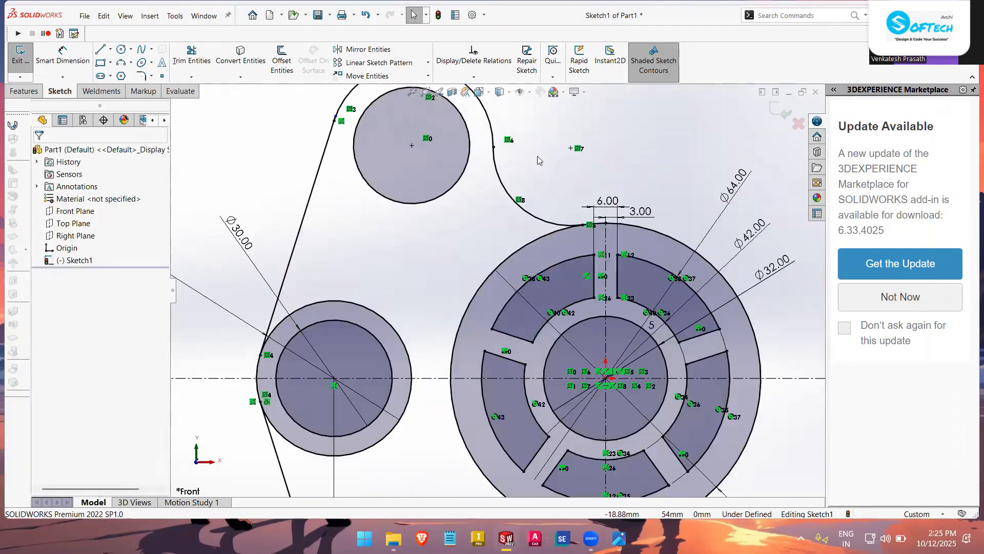
scroll(518, 234, "up", 2)
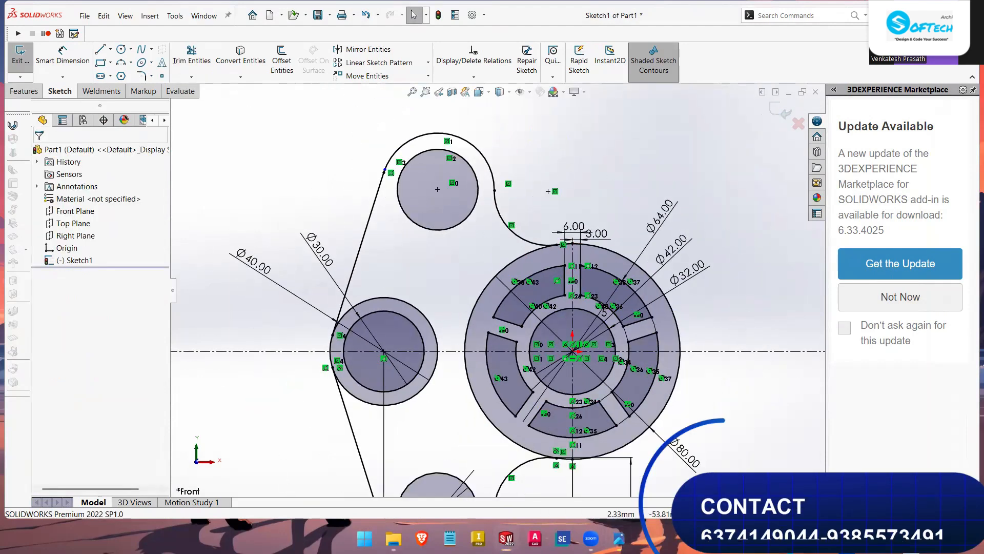
left_click(619, 538)
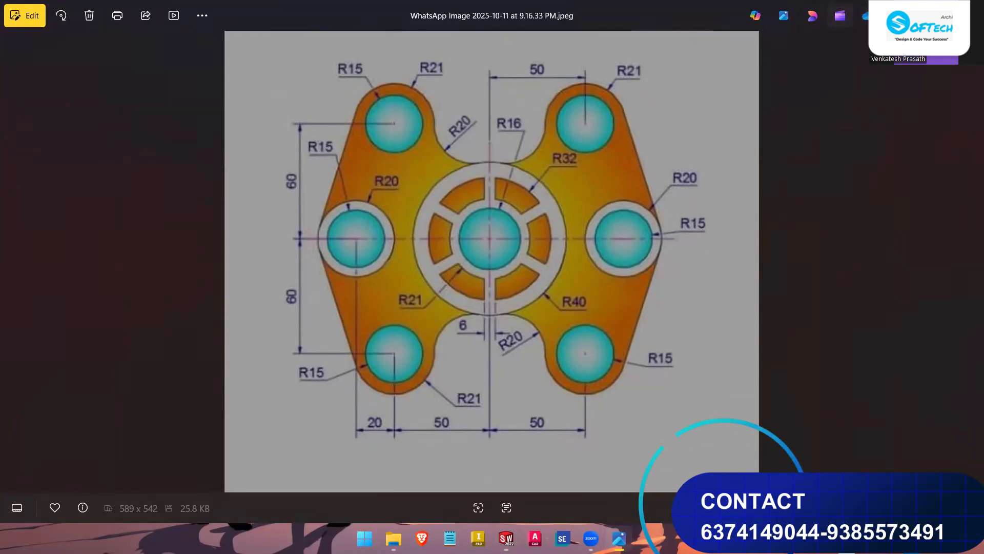
left_click(908, 16)
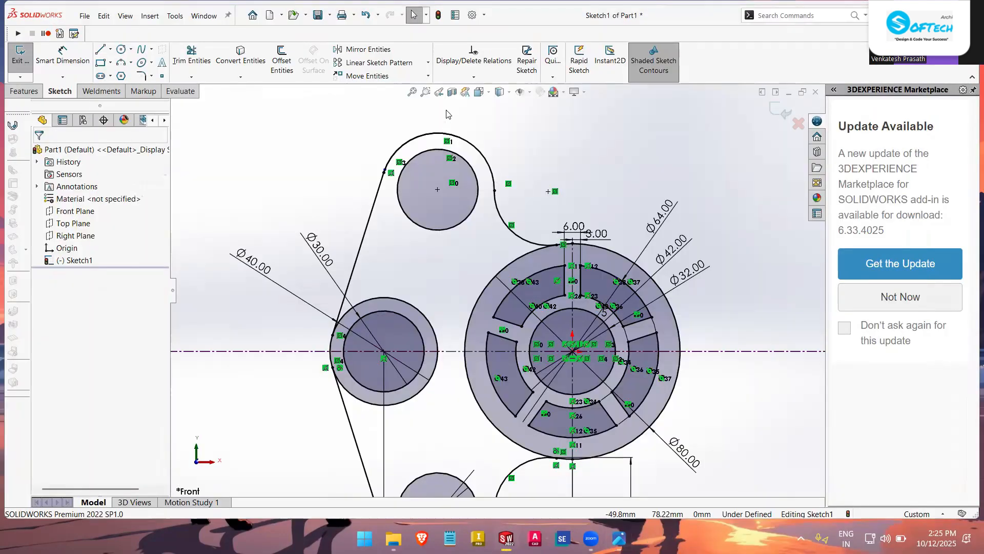
left_click(367, 50)
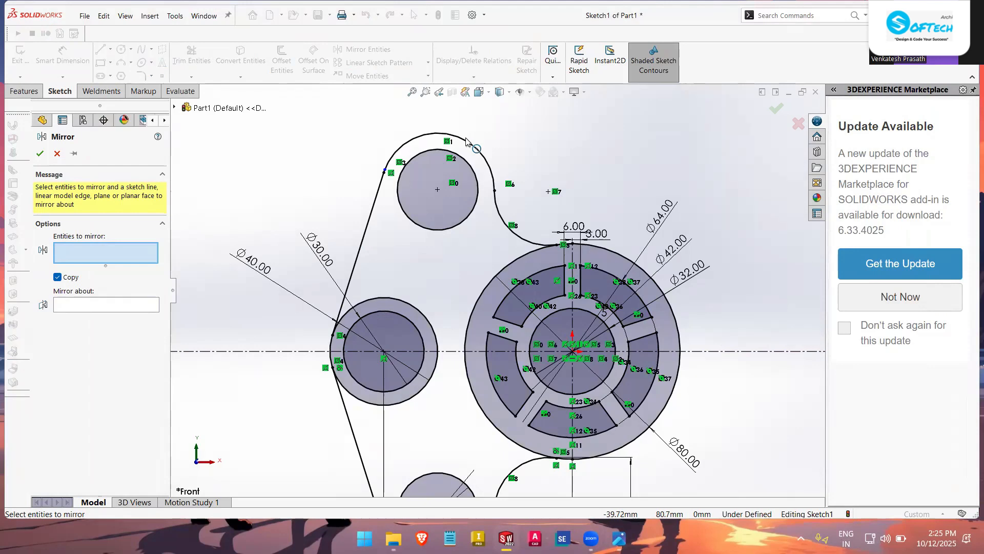
left_click(487, 165)
left_click(499, 211)
left_click(476, 211)
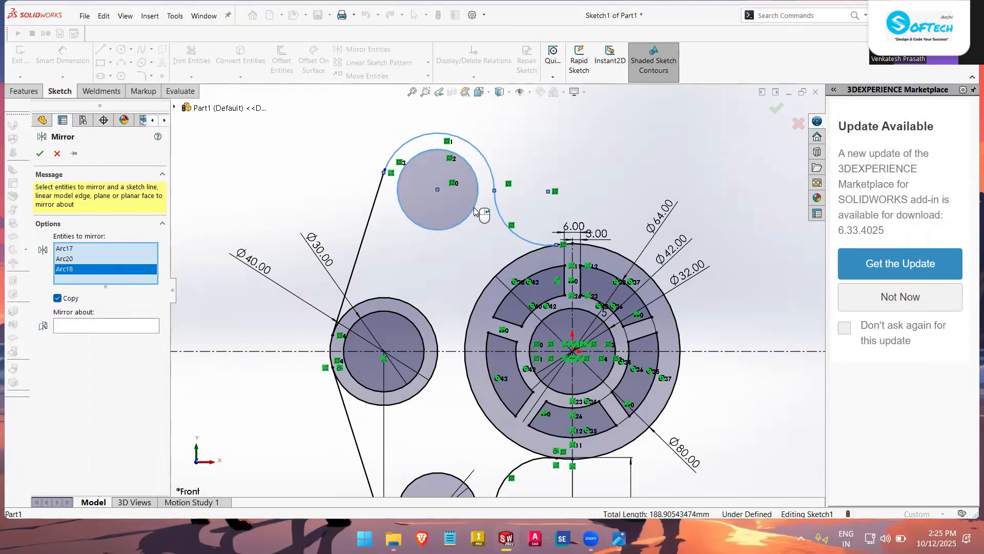
left_click(429, 313)
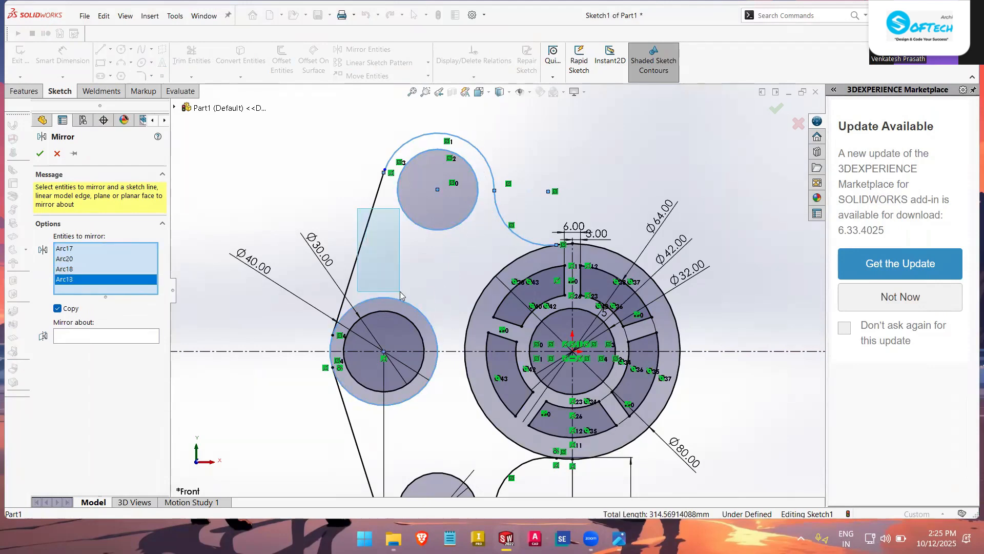
left_click_drag(432, 414, 407, 383)
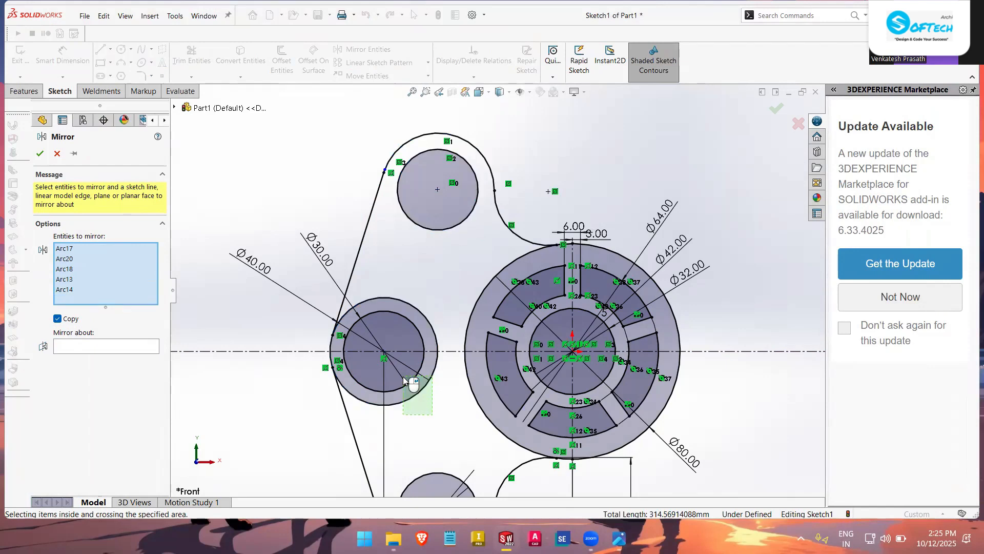
left_click_drag(407, 245, 328, 212)
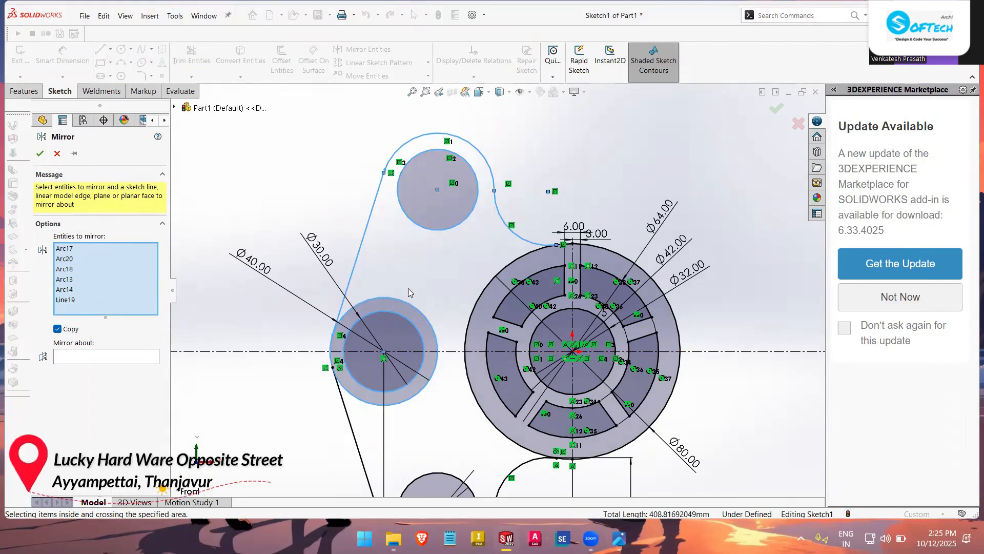
scroll(409, 293, "up", 5)
left_click_drag(498, 410, 460, 350)
scroll(460, 351, "down", 5)
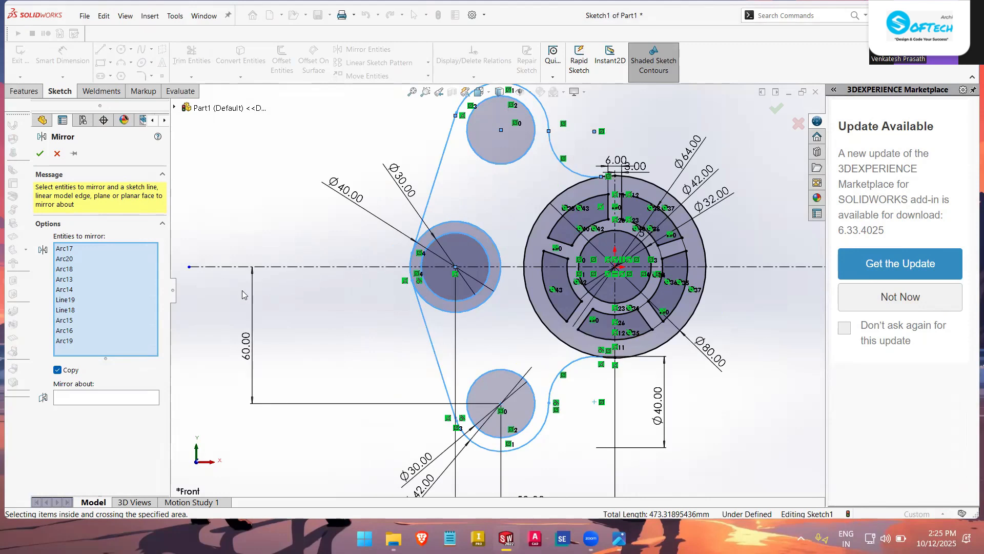
left_click(125, 396)
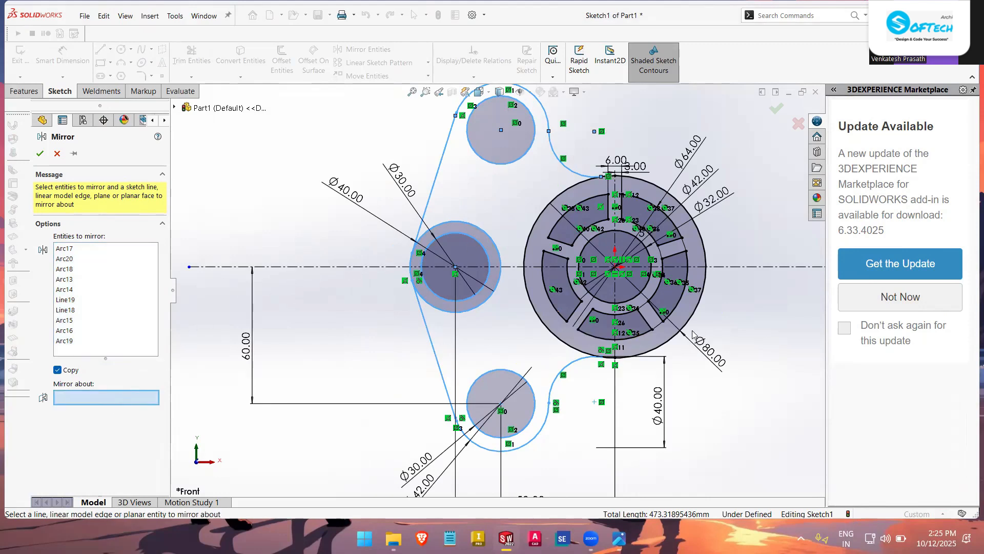
scroll(693, 335, "down", 4)
left_click(472, 237)
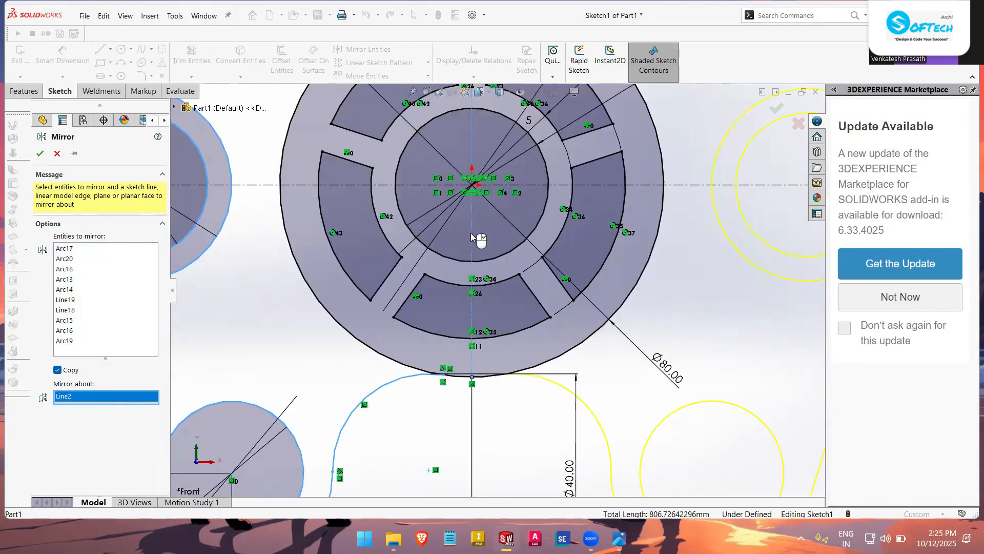
left_click(42, 158)
scroll(599, 306, "up", 5)
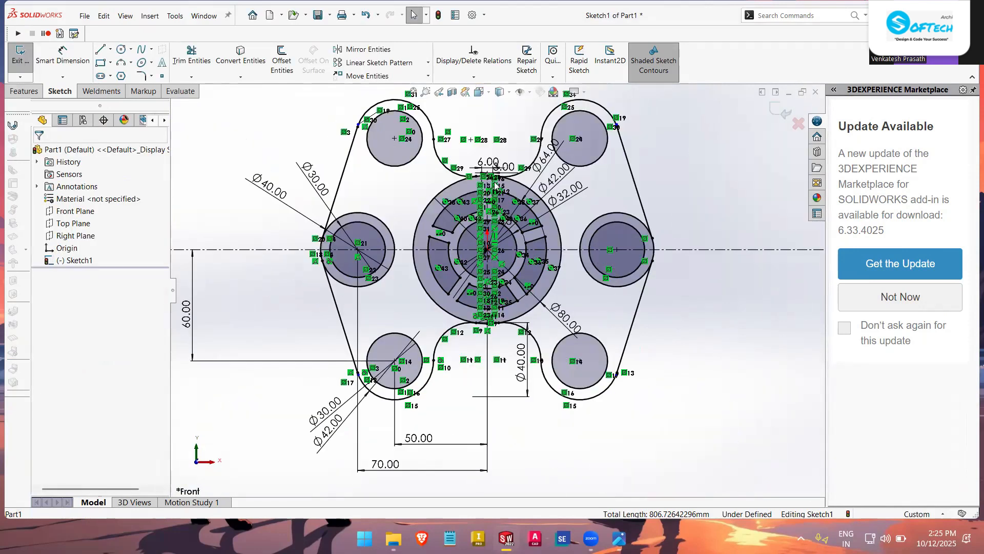
- Hide the sketch relation markers and the sketch dimensions in the view
left_click(531, 92)
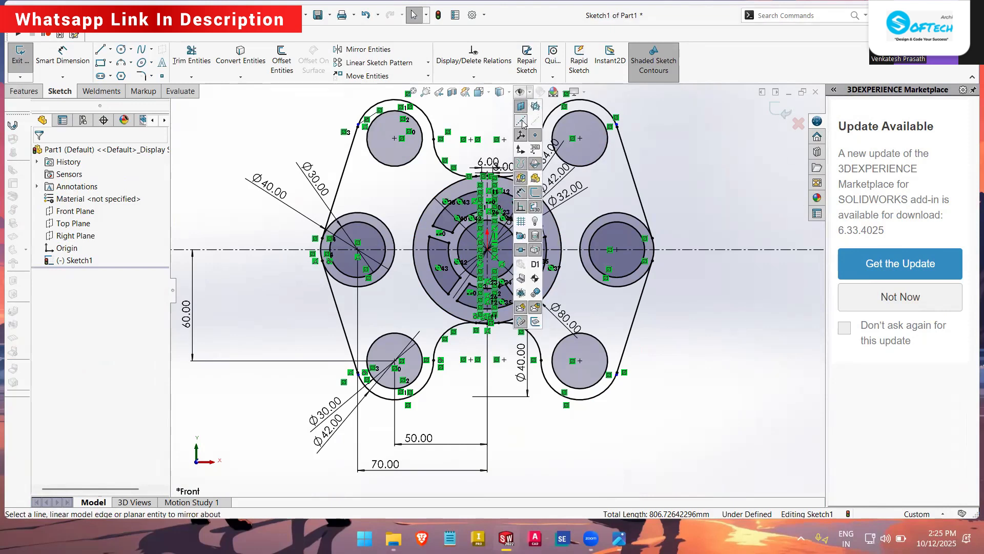
left_click(520, 209)
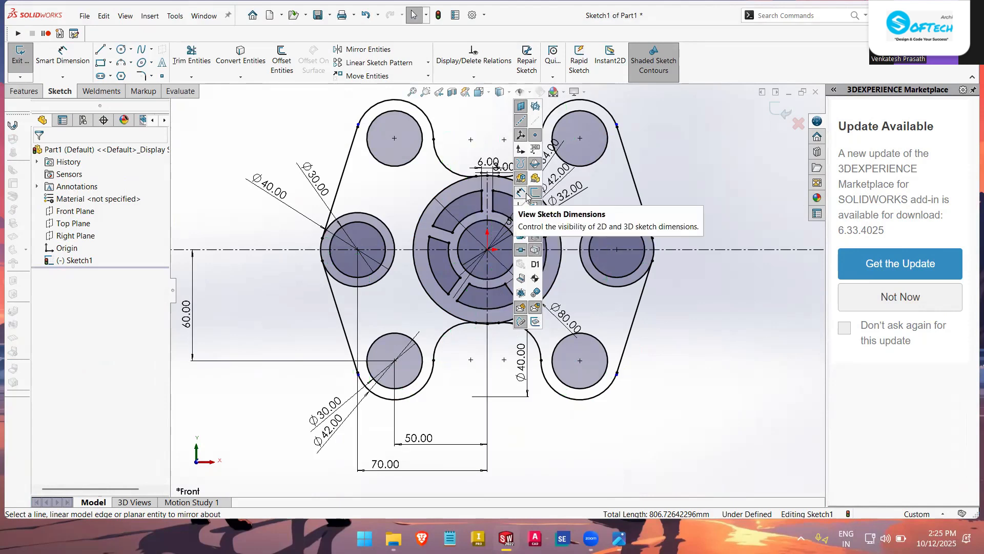
left_click(521, 193)
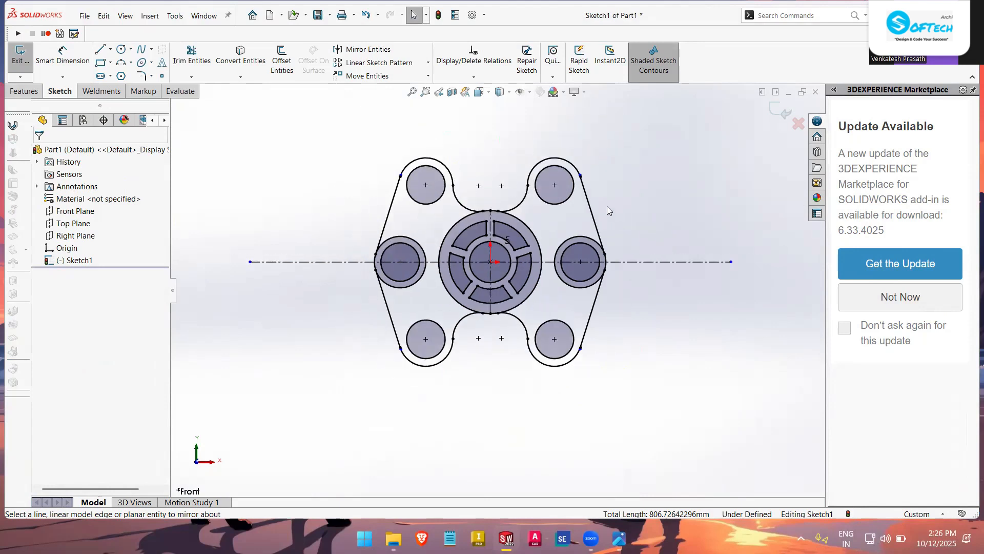
- Make the upper endpoint of the right side's upper tangent line coincident with the outline arc around the upper right hole
scroll(577, 180, "down", 5)
scroll(512, 179, "down", 4)
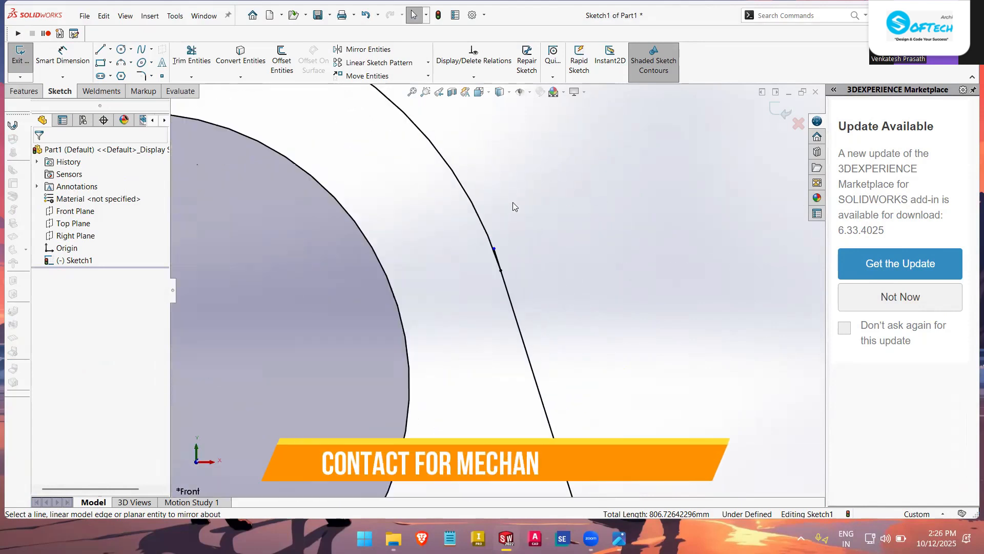
left_click_drag(495, 250, 517, 281)
left_click(496, 260)
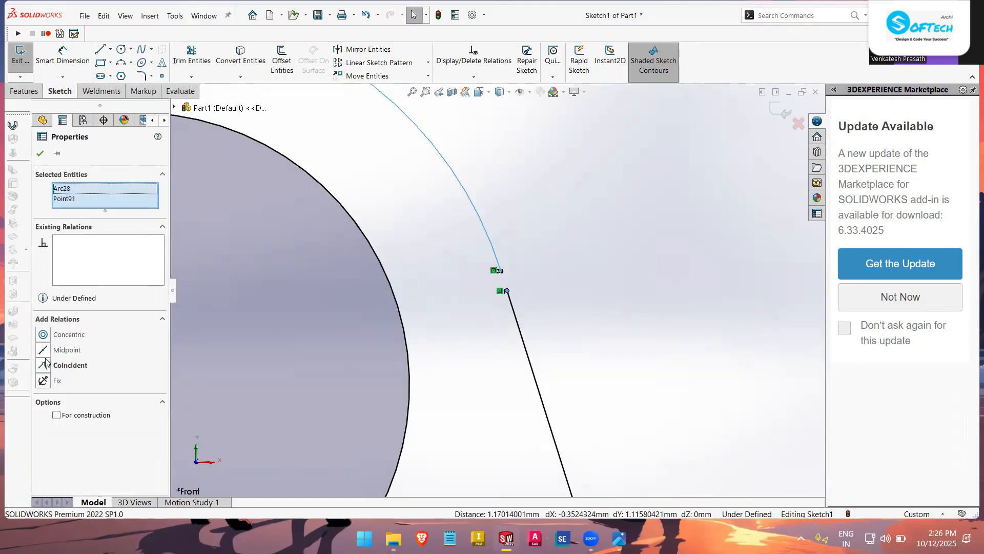
left_click(43, 367)
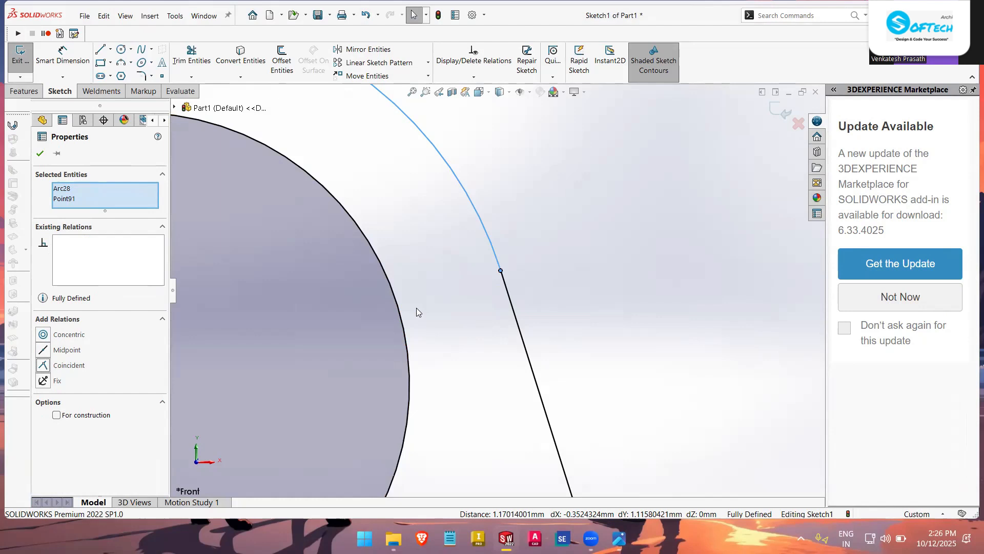
left_click(605, 338)
- Examine the junction between the outline arc around the upper left hole and its tangent line, checking that they are joined
scroll(606, 338, "up", 11)
scroll(606, 336, "up", 3)
scroll(329, 253, "down", 12)
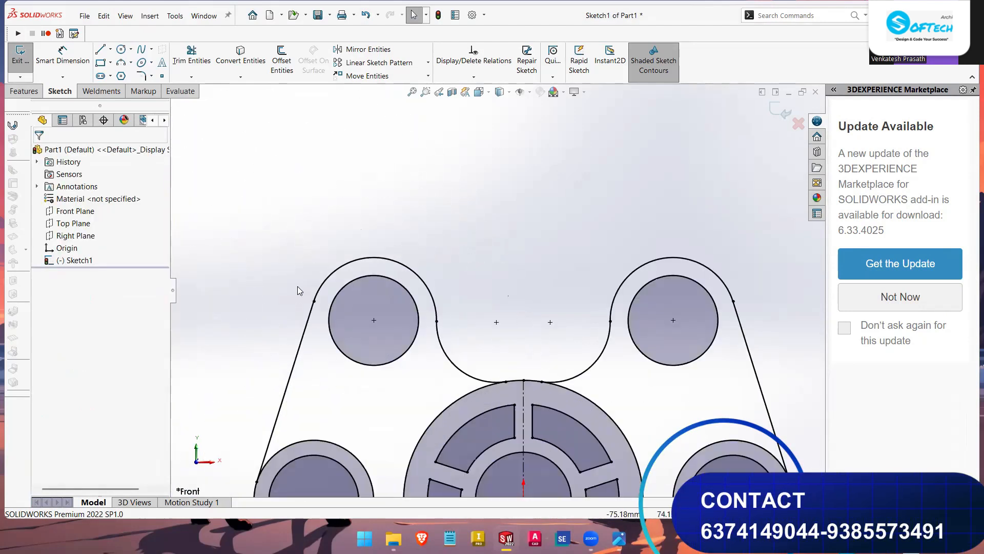
scroll(435, 290, "down", 2)
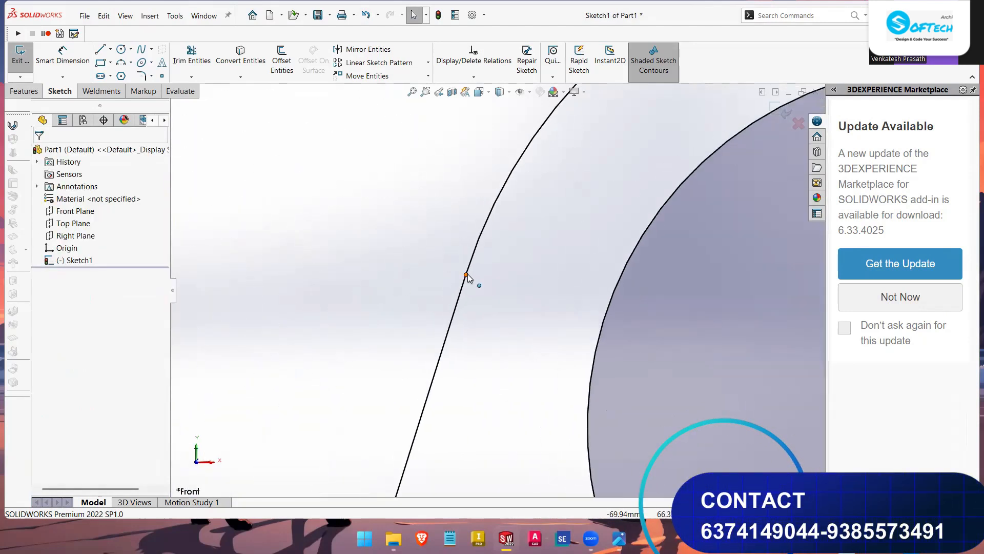
left_click(467, 273)
left_click(497, 324)
scroll(506, 321, "up", 10)
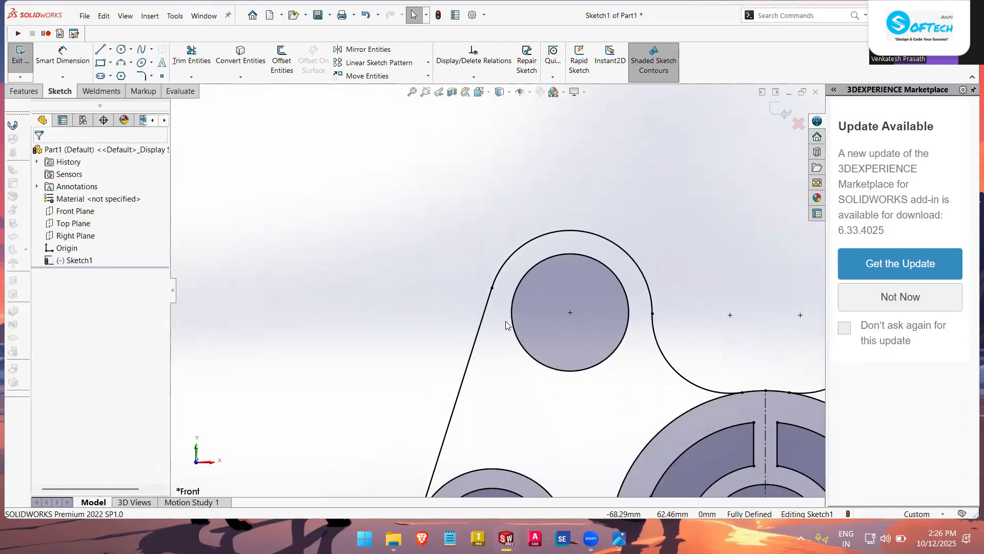
scroll(597, 337, "down", 2)
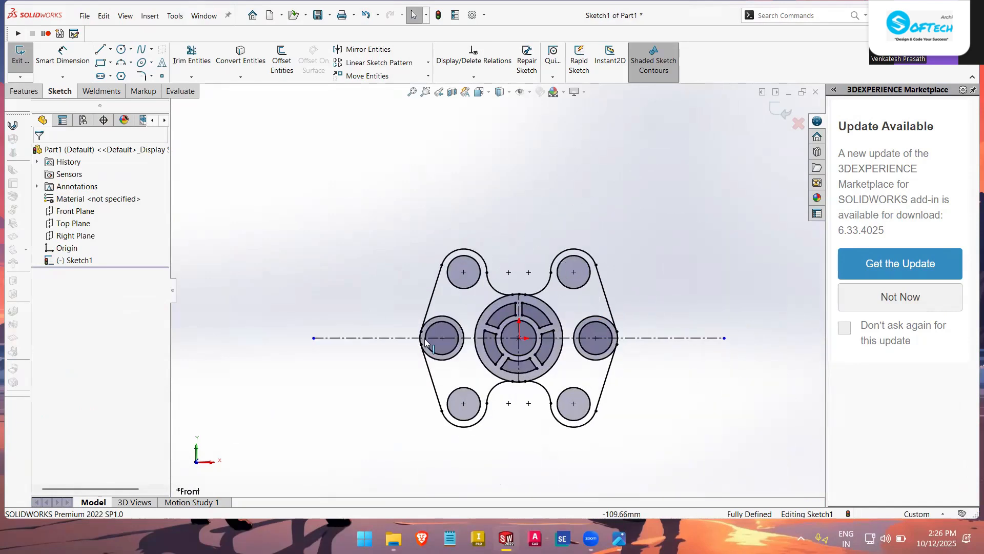